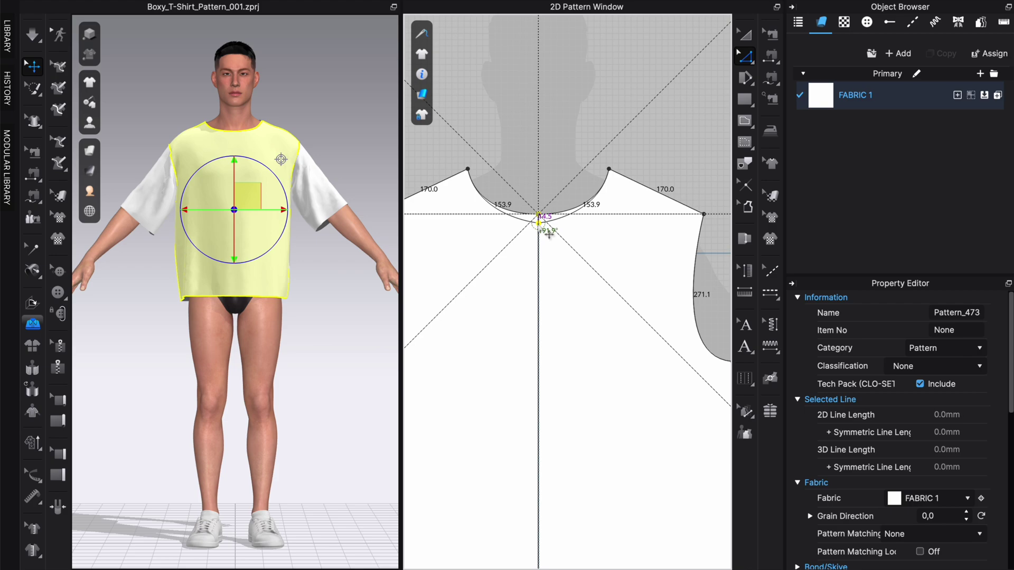
# Lower the front neckline's centre point slightly and extend the curve handles at the shoulder neck points to deepen the curve
pyautogui.moveTo(539, 224); pyautogui.dragTo(538, 221)
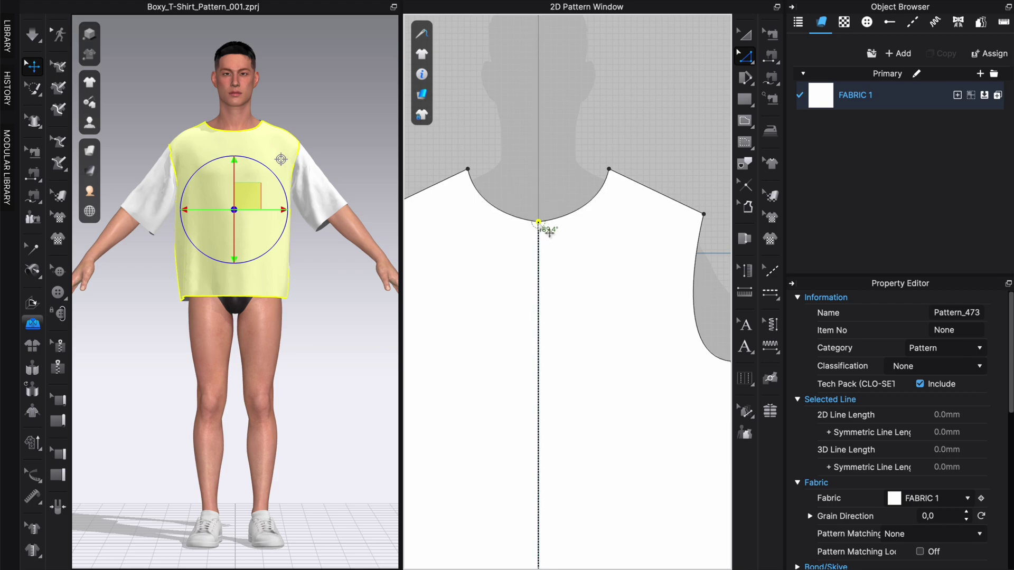
pyautogui.click(546, 194)
pyautogui.press('c')
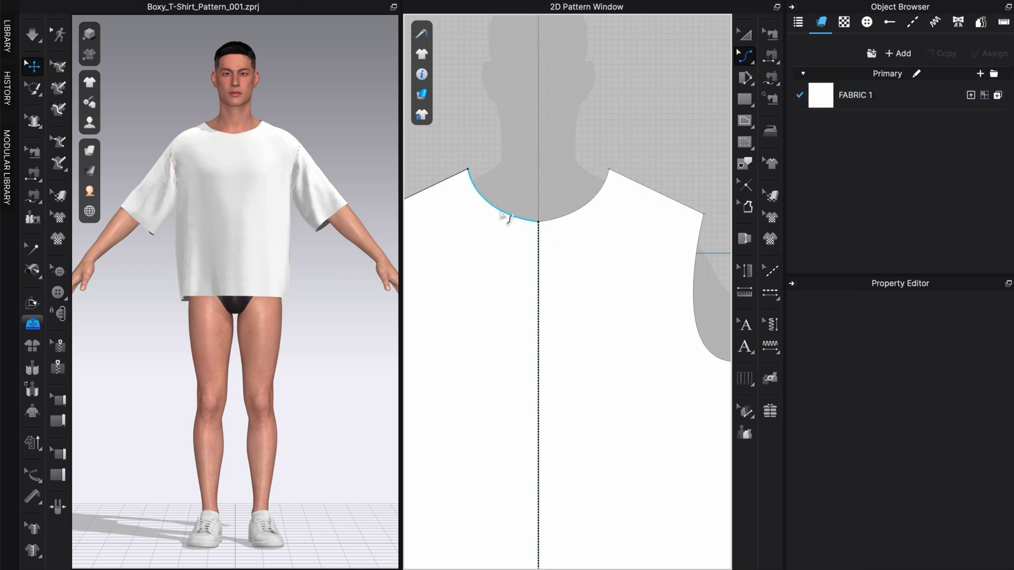
pyautogui.click(468, 169)
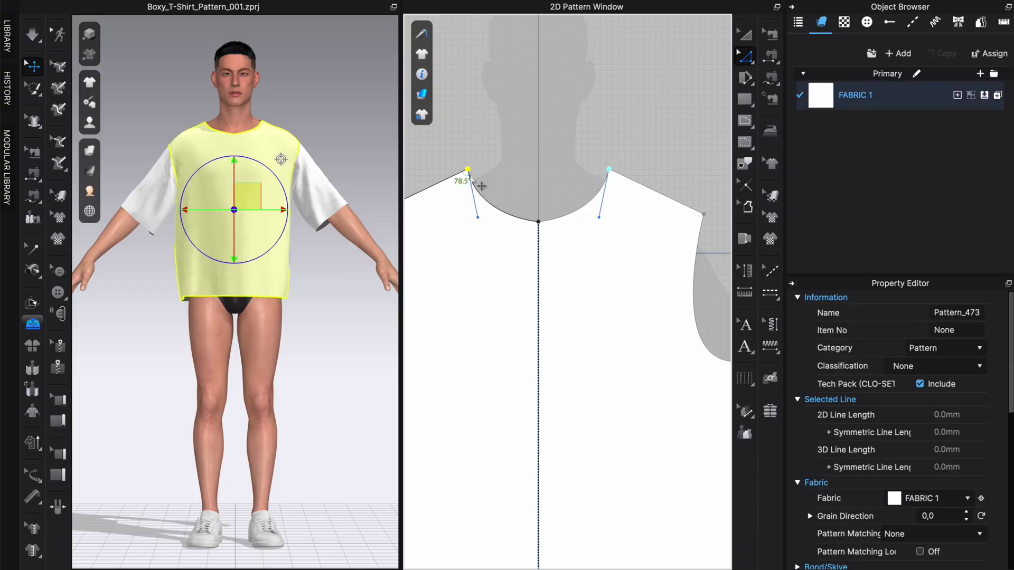
pyautogui.moveTo(478, 217); pyautogui.dragTo(478, 225)
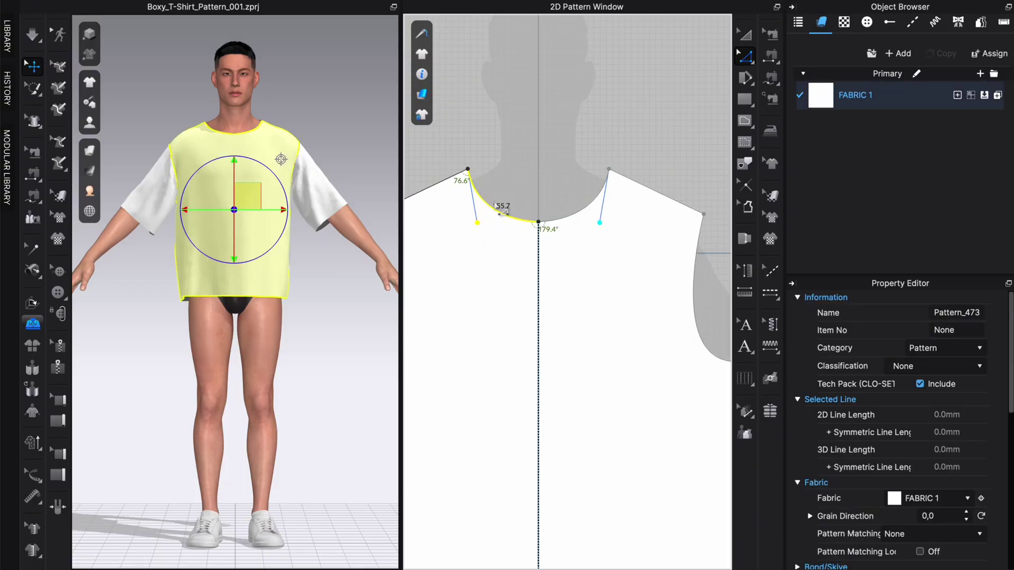
pyautogui.click(537, 156)
# Simulate the garment with the reshaped front neckline and inspect its fit around the avatar's neck
pyautogui.press('space')
pyautogui.click(246, 148)
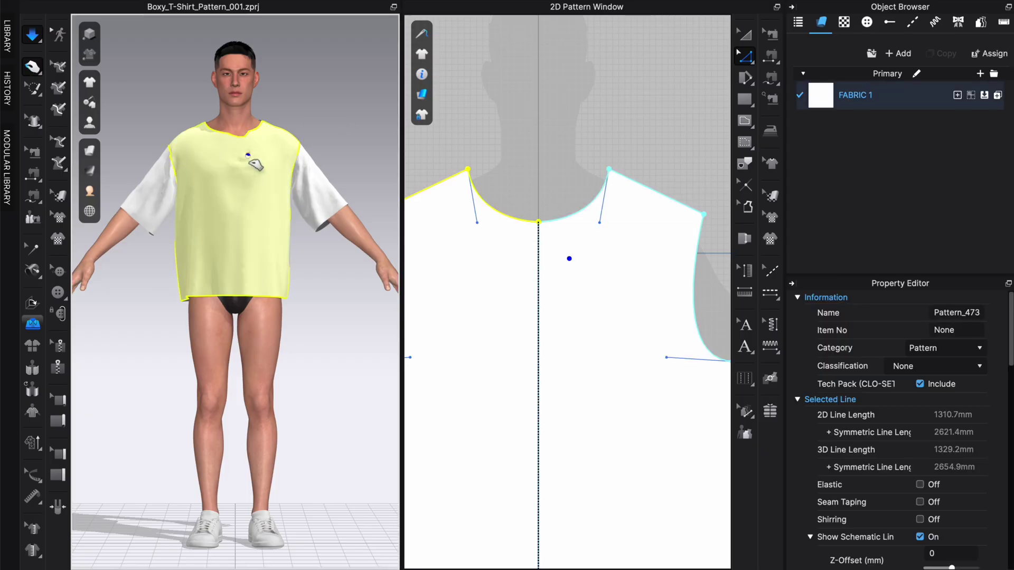
pyautogui.moveTo(202, 132); pyautogui.dragTo(268, 129)
pyautogui.click(285, 120)
pyautogui.moveTo(280, 154)
pyautogui.mouseDown(button='right')
pyautogui.moveTo(271, 173)
pyautogui.moveTo(166, 165)
pyautogui.moveTo(290, 172)
pyautogui.mouseUp(button='right')
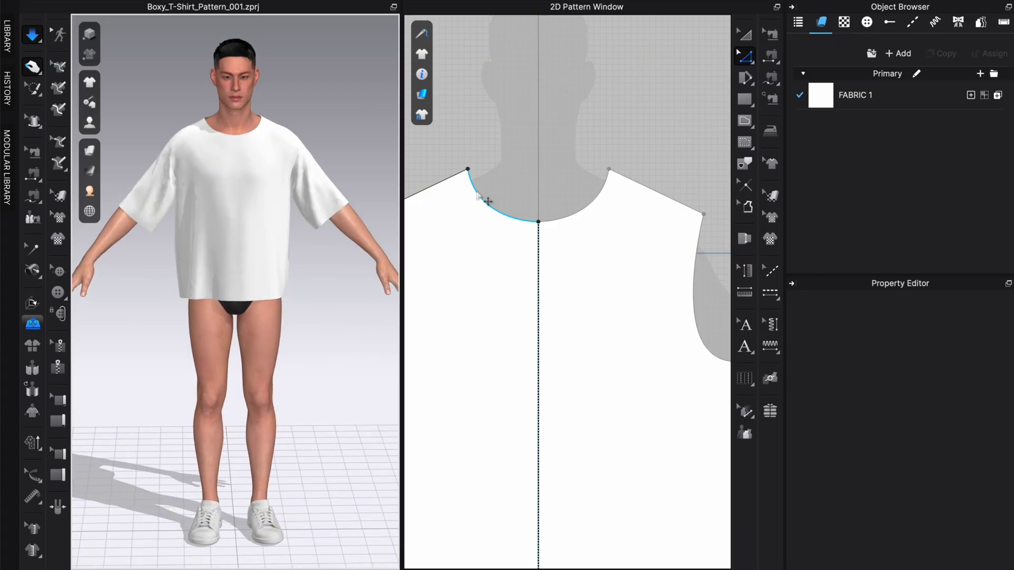
# Lower the front neckline's centre point further and reshape the symmetric neck curves into a rounder scoop
pyautogui.click(549, 231)
pyautogui.moveTo(549, 231); pyautogui.dragTo(504, 229)
pyautogui.press('c')
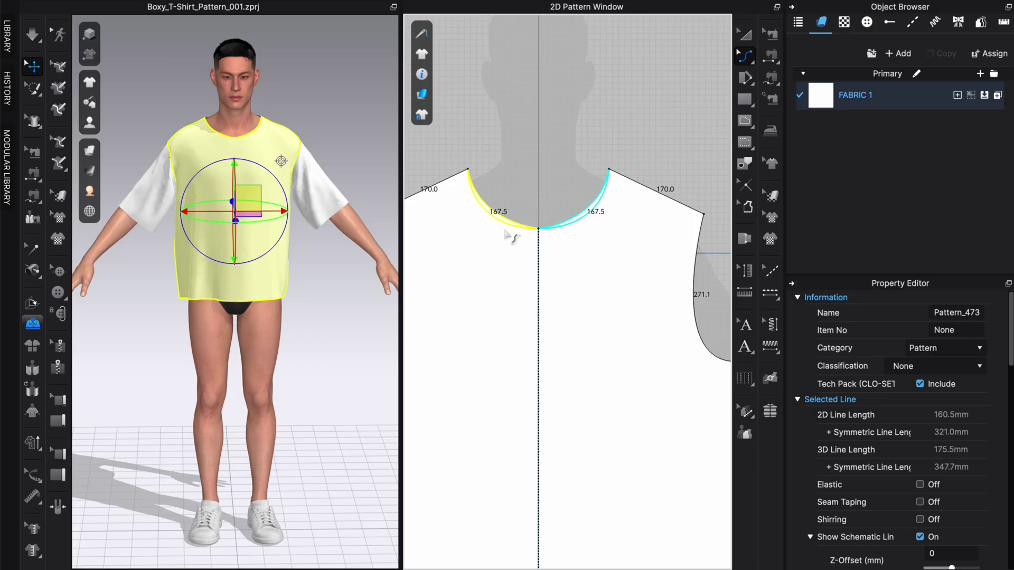
pyautogui.click(543, 177)
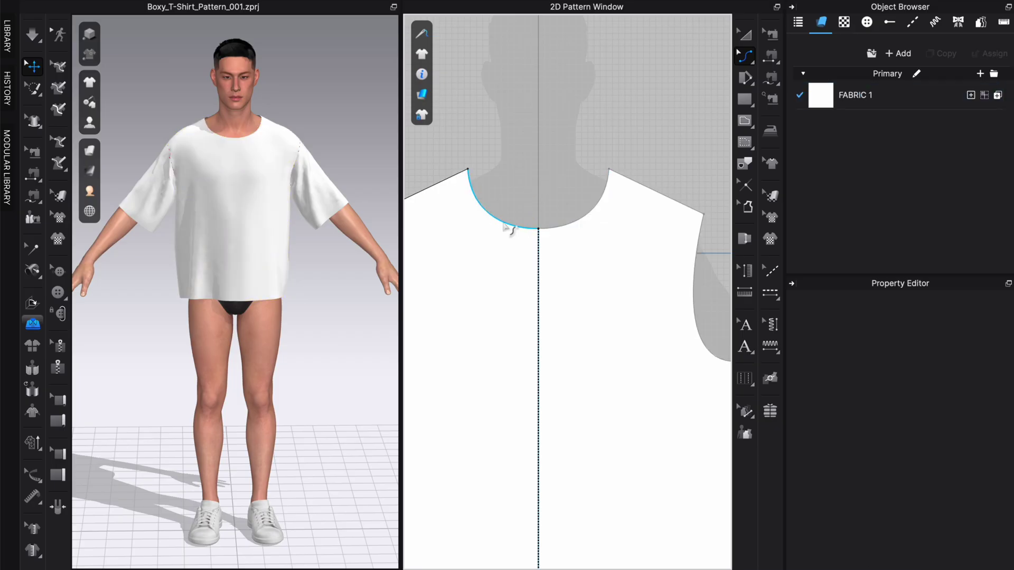
pyautogui.click(506, 226)
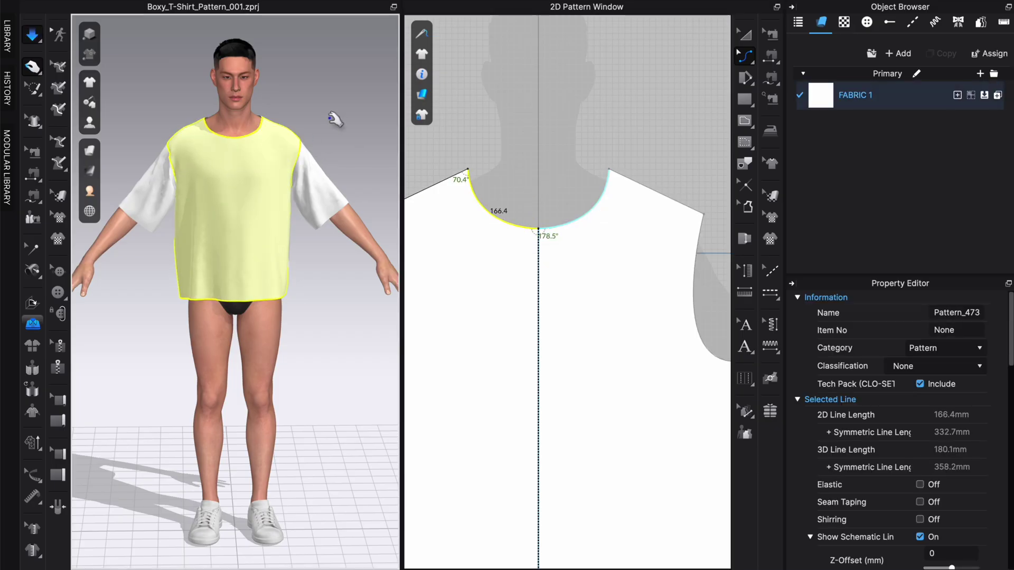
# Simulate the garment with the deeper neckline and check the drape from the front
pyautogui.click(320, 120)
pyautogui.press('2')
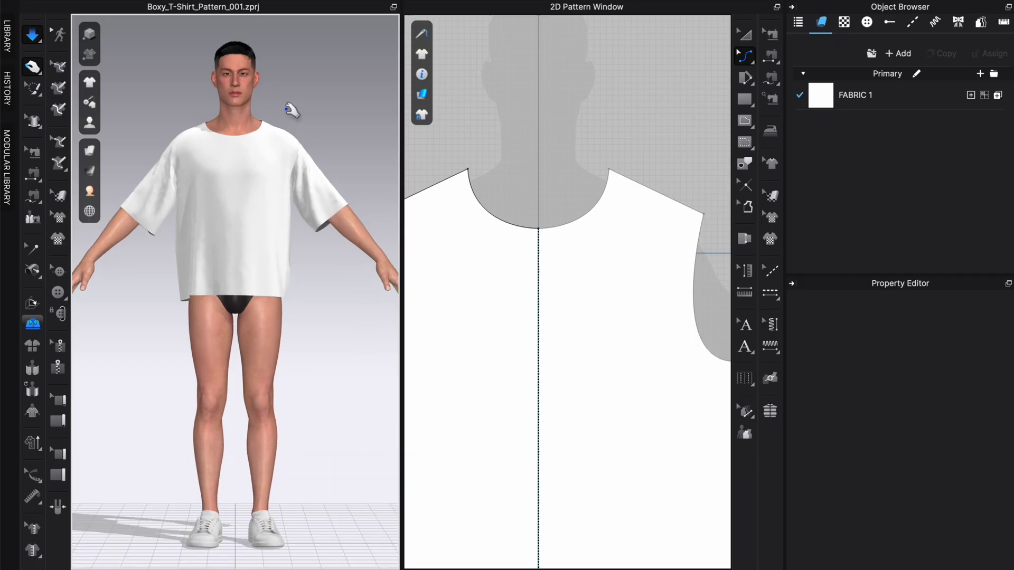
pyautogui.moveTo(306, 148)
pyautogui.mouseDown(button='right')
pyautogui.moveTo(151, 161)
pyautogui.moveTo(288, 150)
pyautogui.mouseUp(button='right')
# Measure the combined length of the front and back half necklines, and stop the simulation
pyautogui.scroll(-5, 511, 166)
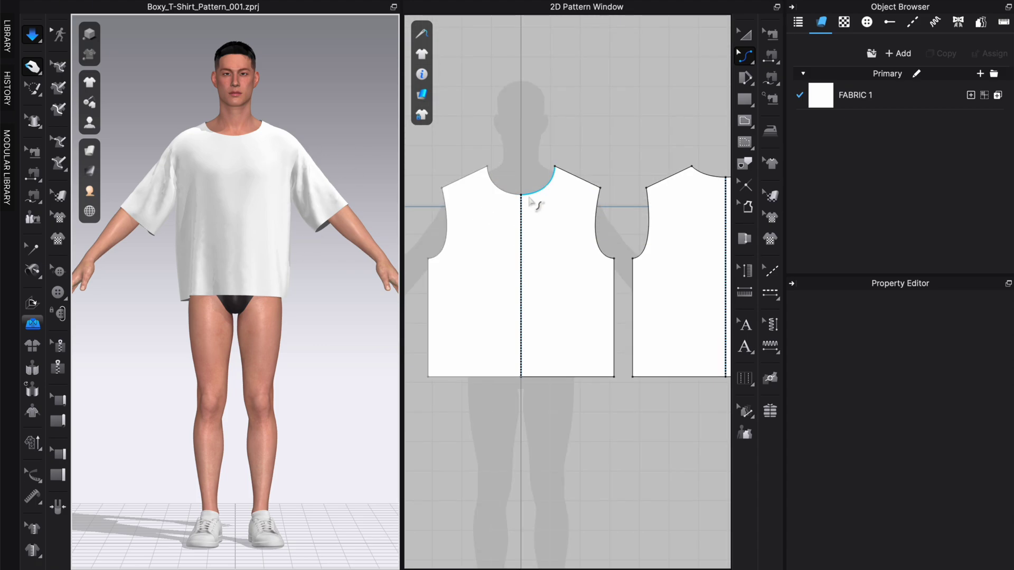
pyautogui.press('z')
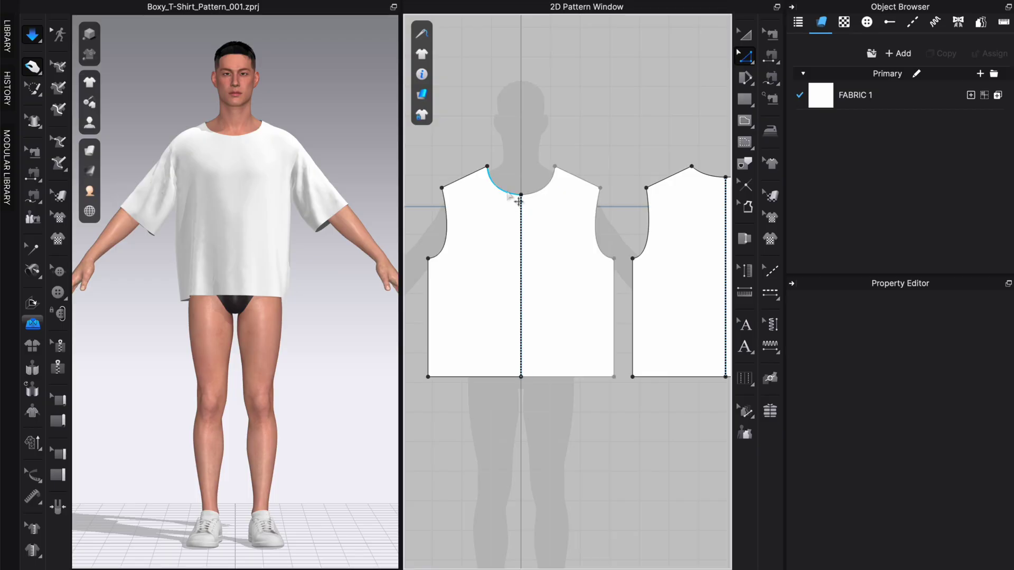
pyautogui.click(509, 195)
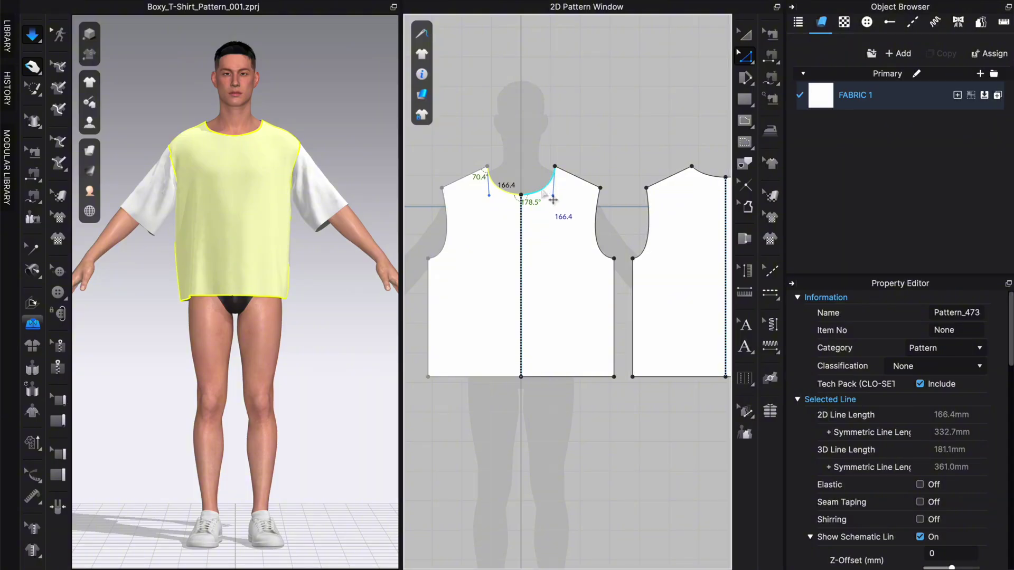
pyautogui.moveTo(682, 148); pyautogui.dragTo(573, 164, button='middle')
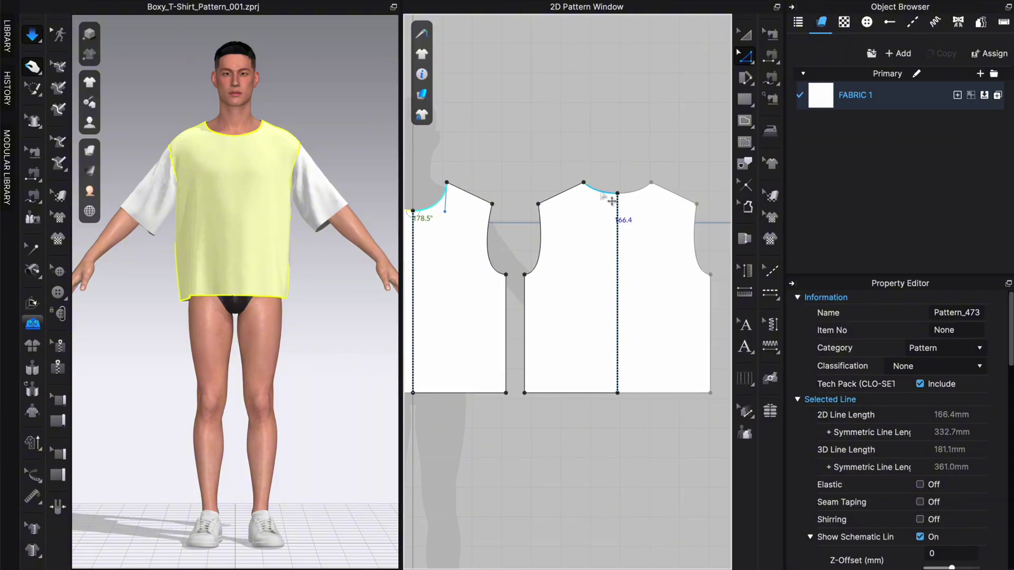
pyautogui.keyDown('shift'); pyautogui.click(634, 193); pyautogui.keyUp('shift')
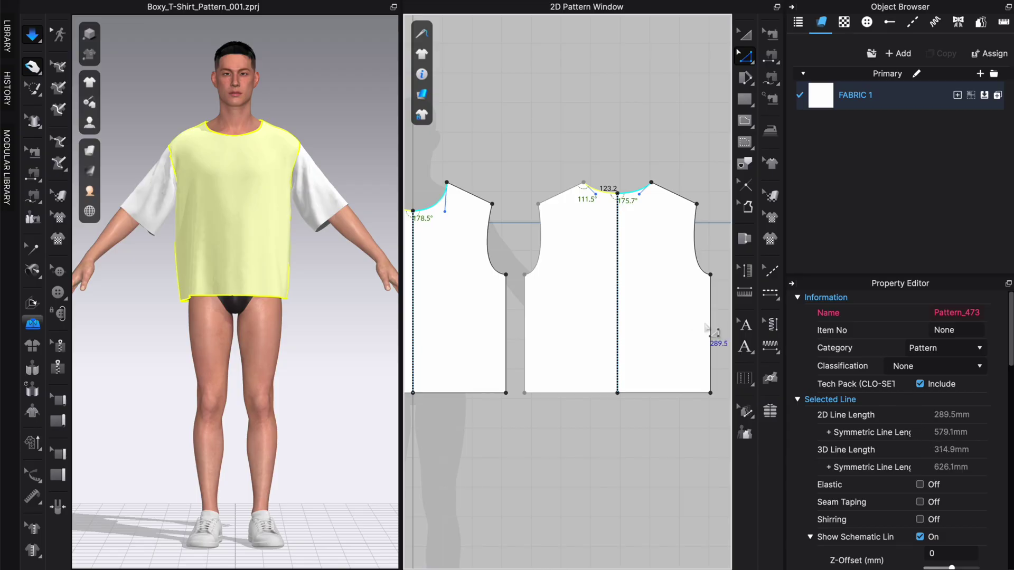
pyautogui.press('w')
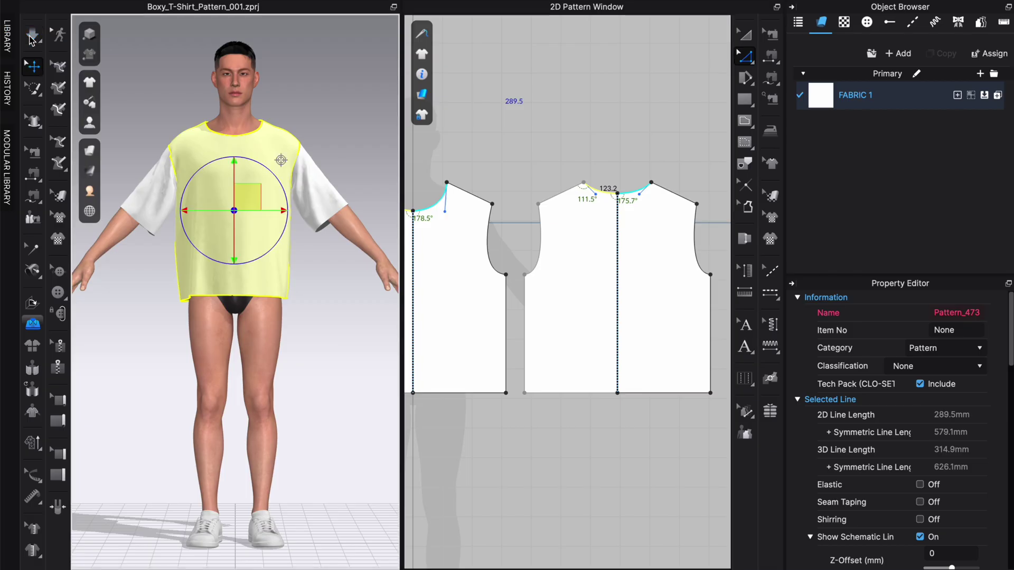
pyautogui.click(626, 126)
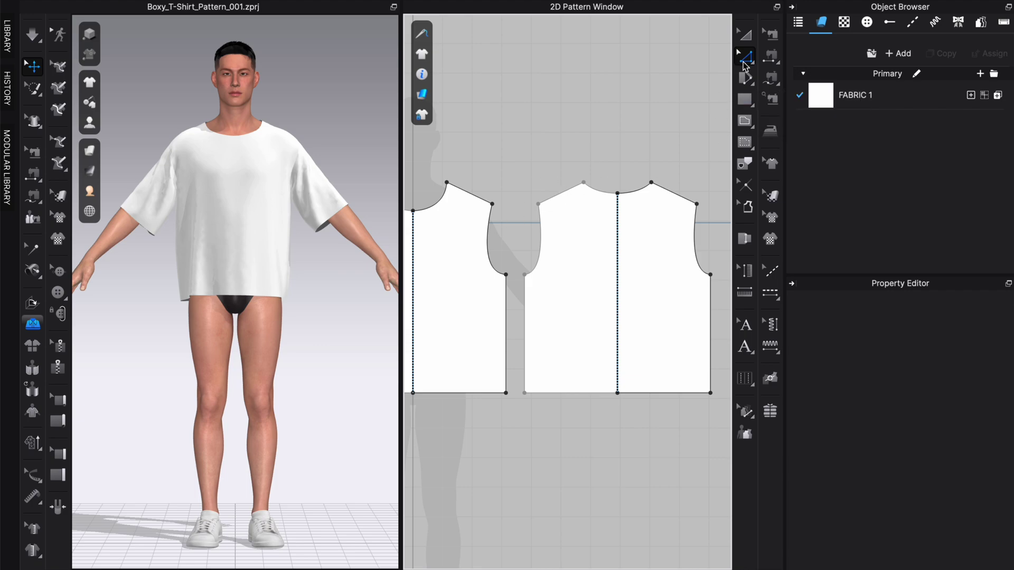
# Recheck the total symmetric length of the front and back neckline curves
pyautogui.click(441, 200)
pyautogui.moveTo(488, 131); pyautogui.dragTo(562, 141)
pyautogui.moveTo(532, 143); pyautogui.dragTo(569, 143, button='middle')
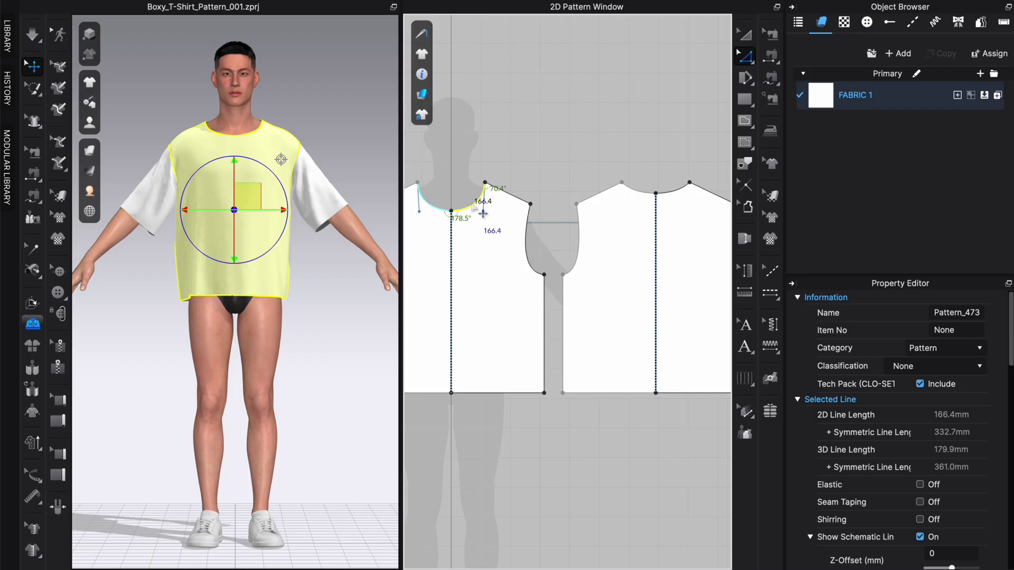
pyautogui.keyDown('shift'); pyautogui.click(681, 194); pyautogui.keyUp('shift')
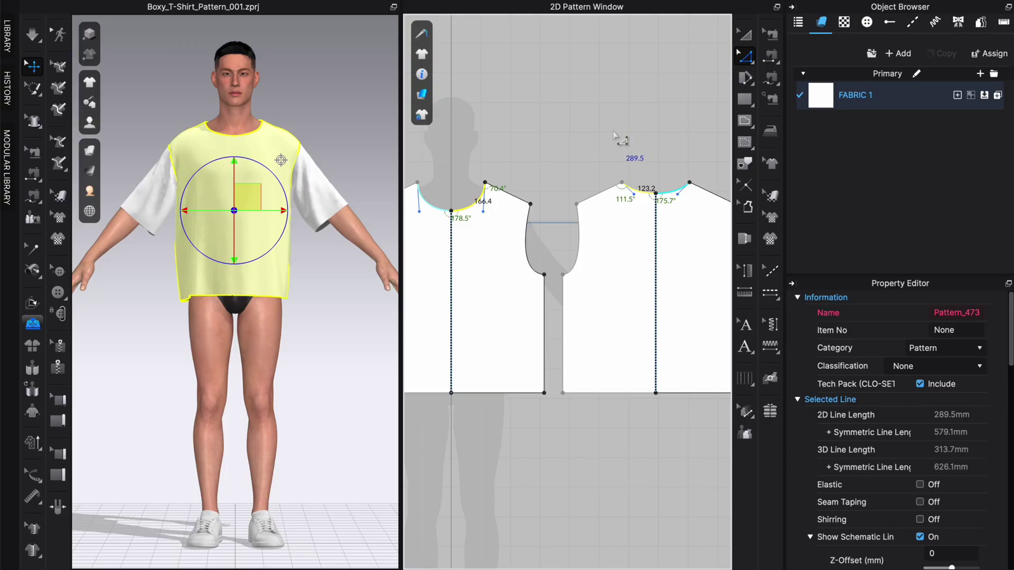
pyautogui.click(679, 129)
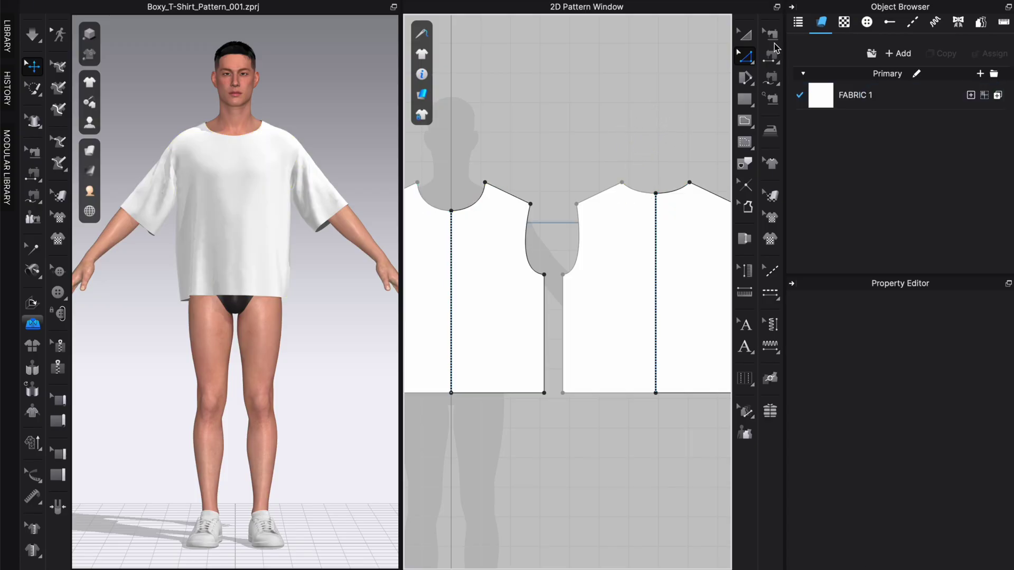
# Create a rectangular neckband pattern 580 mm wide and 40 mm high above the body patterns
pyautogui.click(749, 103)
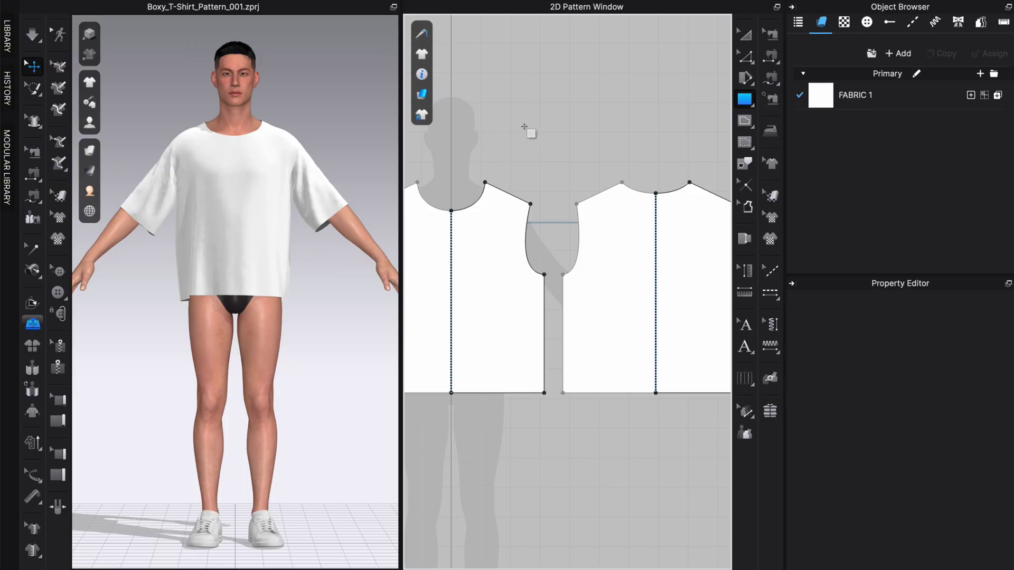
pyautogui.click(503, 111)
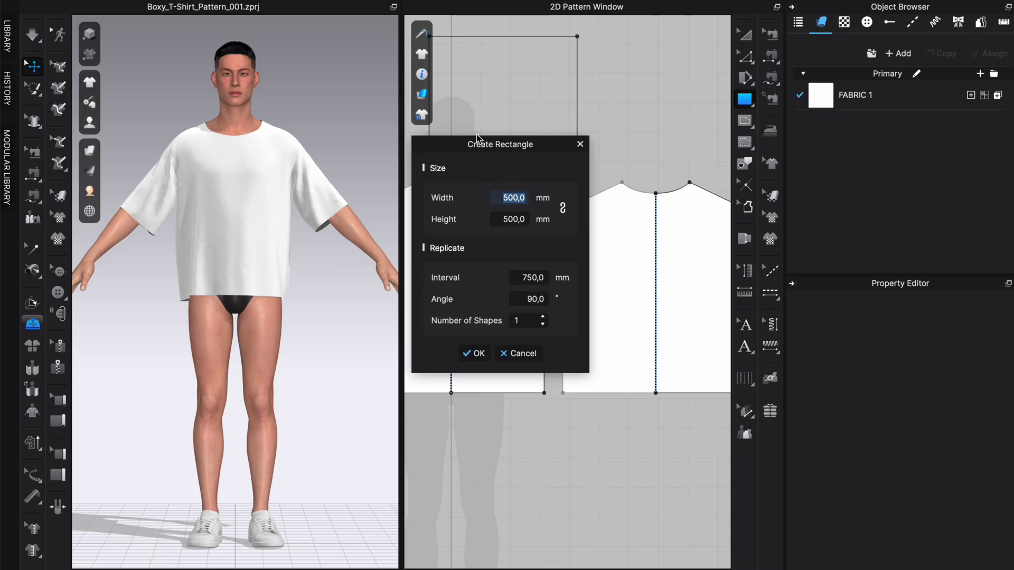
pyautogui.write('580')
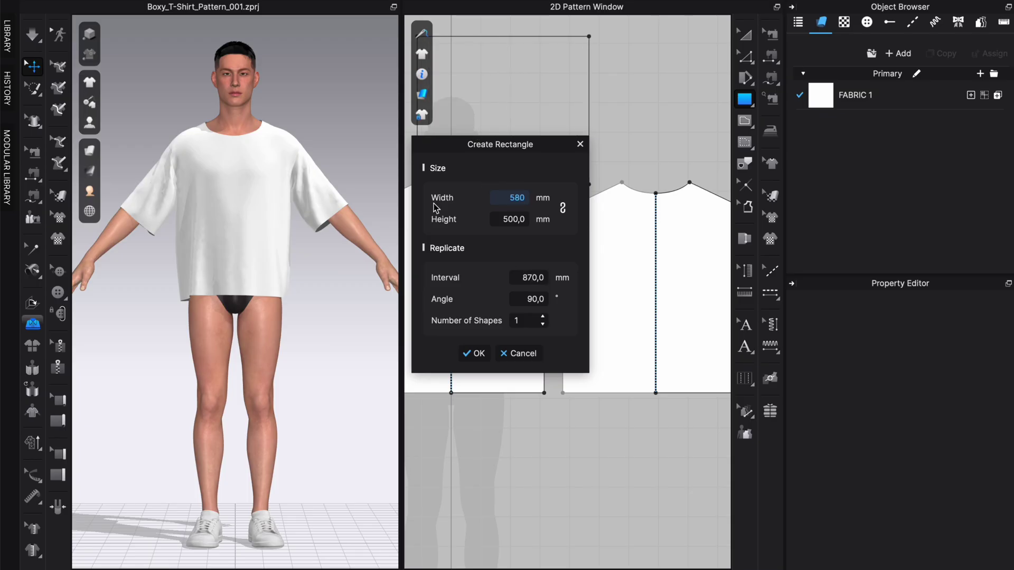
pyautogui.click(530, 219)
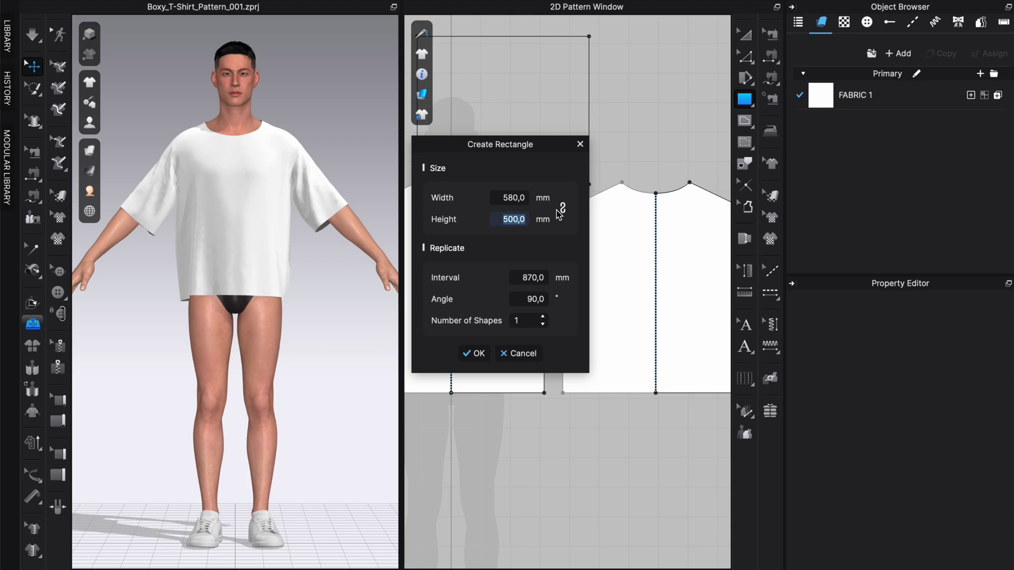
pyautogui.write('20')
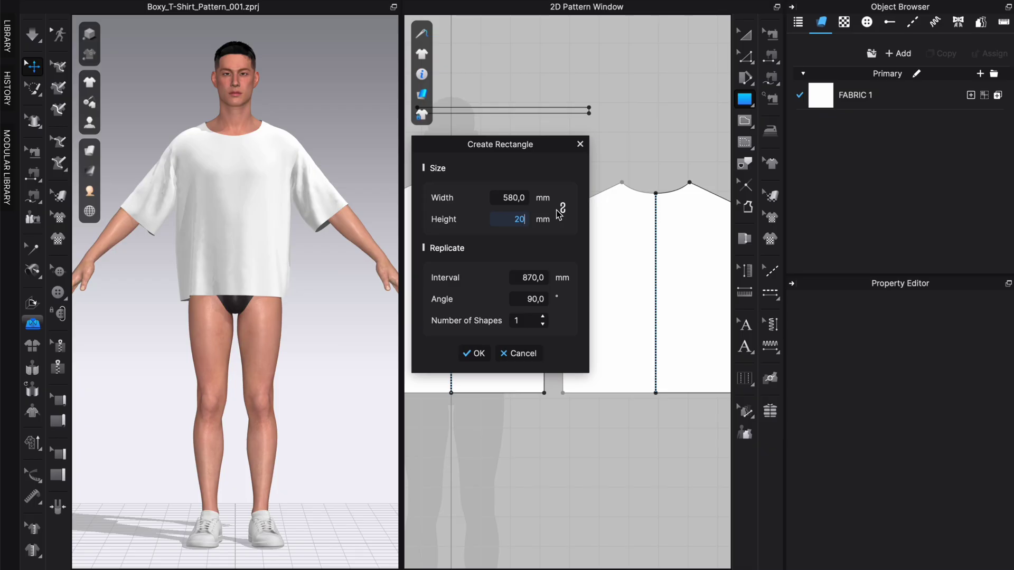
pyautogui.press('BackSpace')
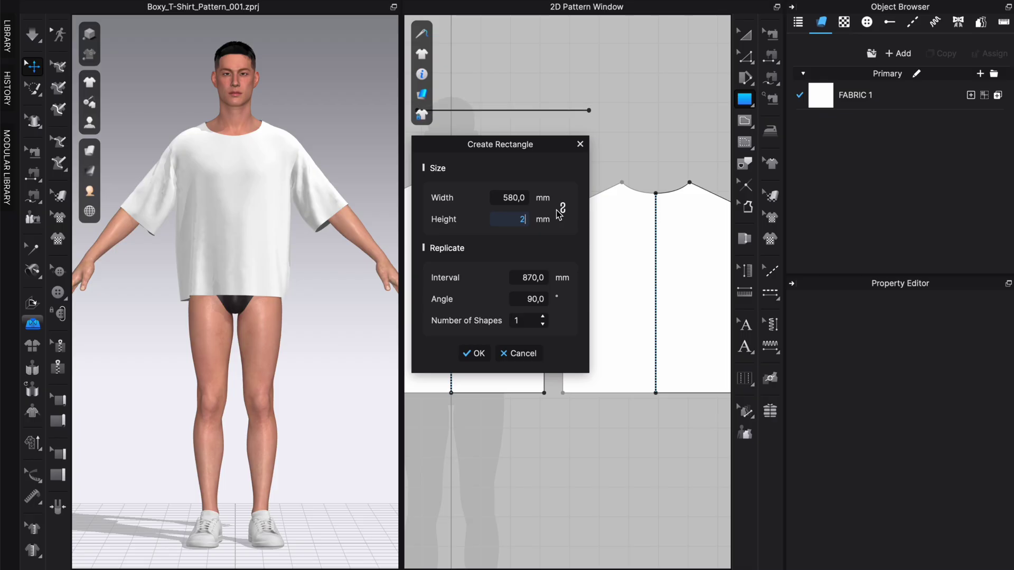
pyautogui.write('40')
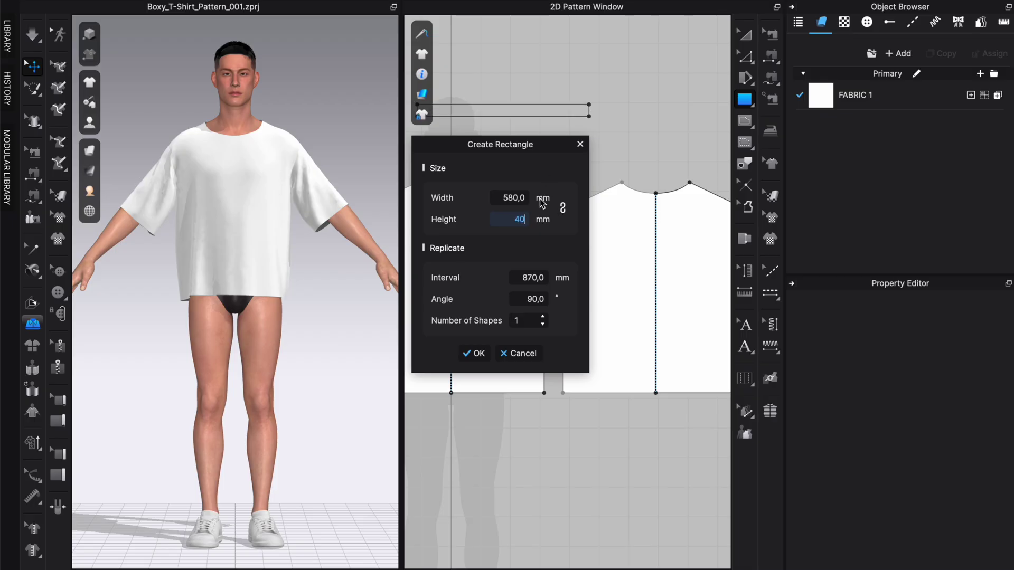
pyautogui.click(478, 353)
# Distribute one internal line between the neckband's two long edges, 20 mm from each edge
pyautogui.scroll(2, 617, 117)
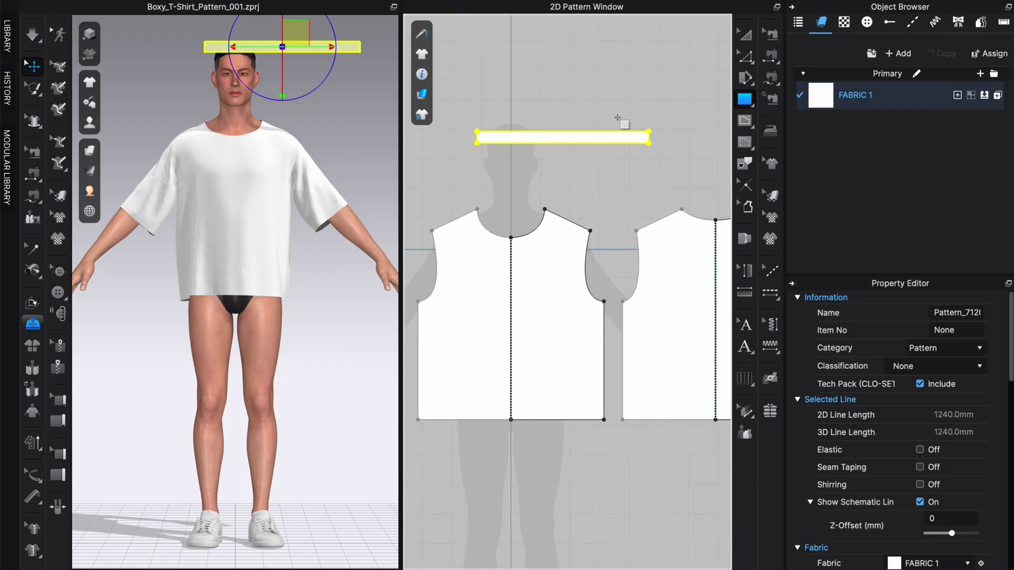
pyautogui.press('z')
pyautogui.click(607, 132)
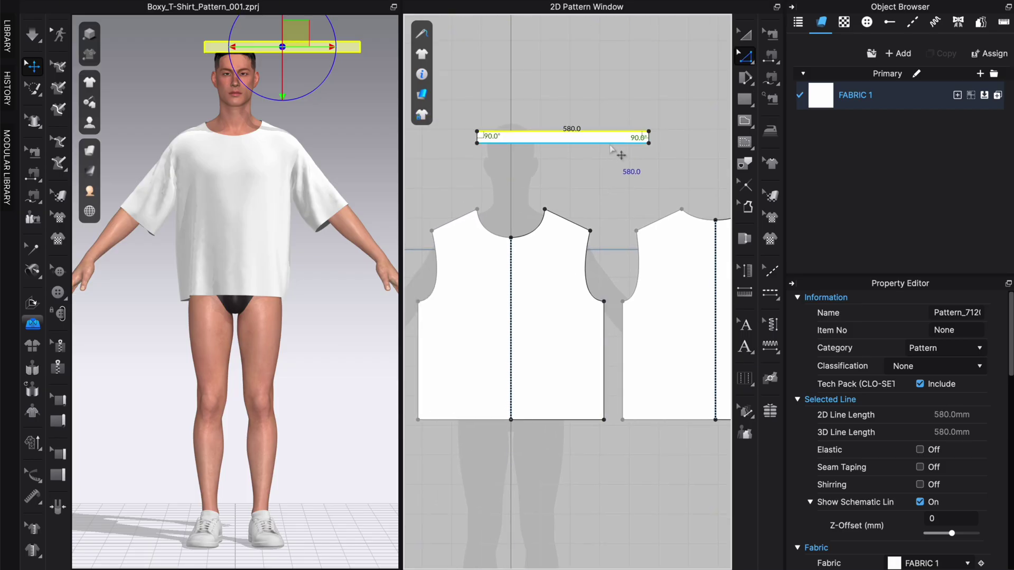
pyautogui.keyDown('shift'); pyautogui.click(612, 143); pyautogui.keyUp('shift')
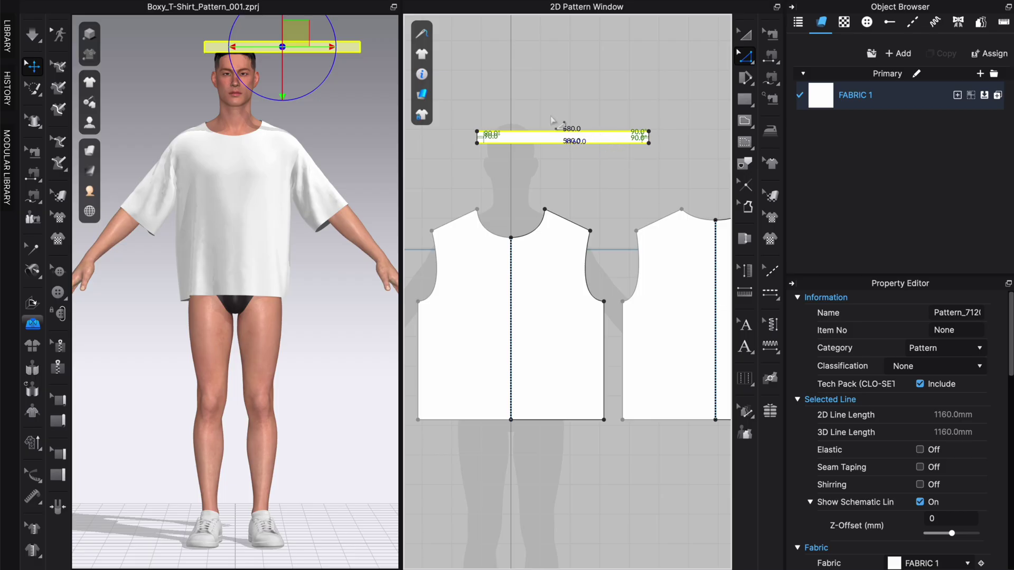
pyautogui.rightClick(547, 137)
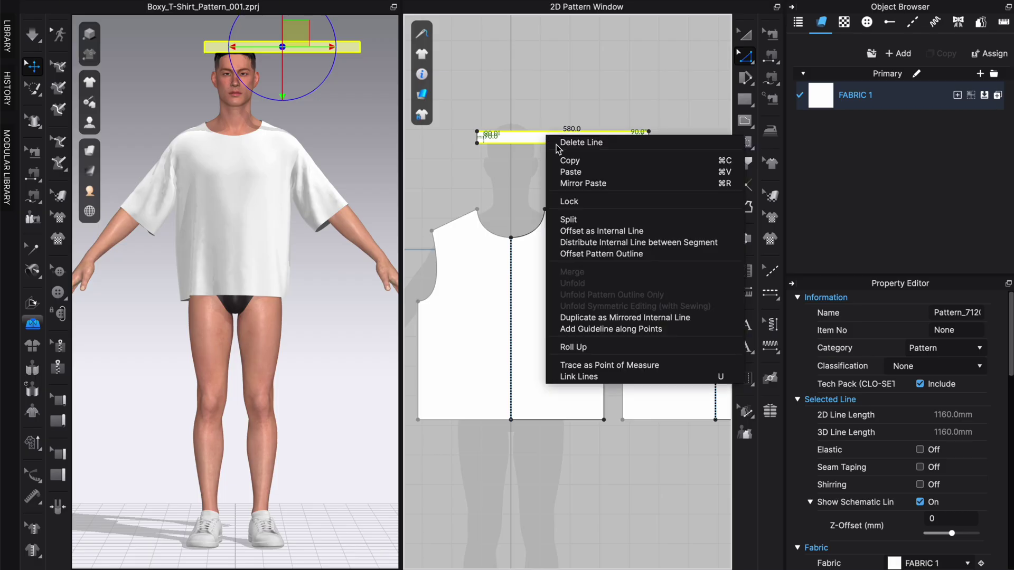
pyautogui.click(607, 242)
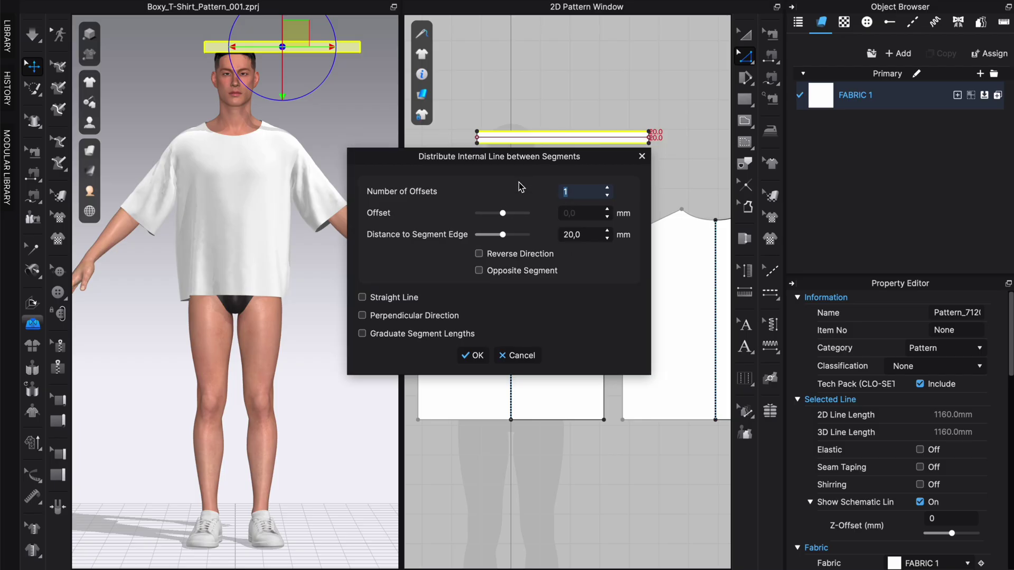
pyautogui.moveTo(553, 143); pyautogui.dragTo(545, 215)
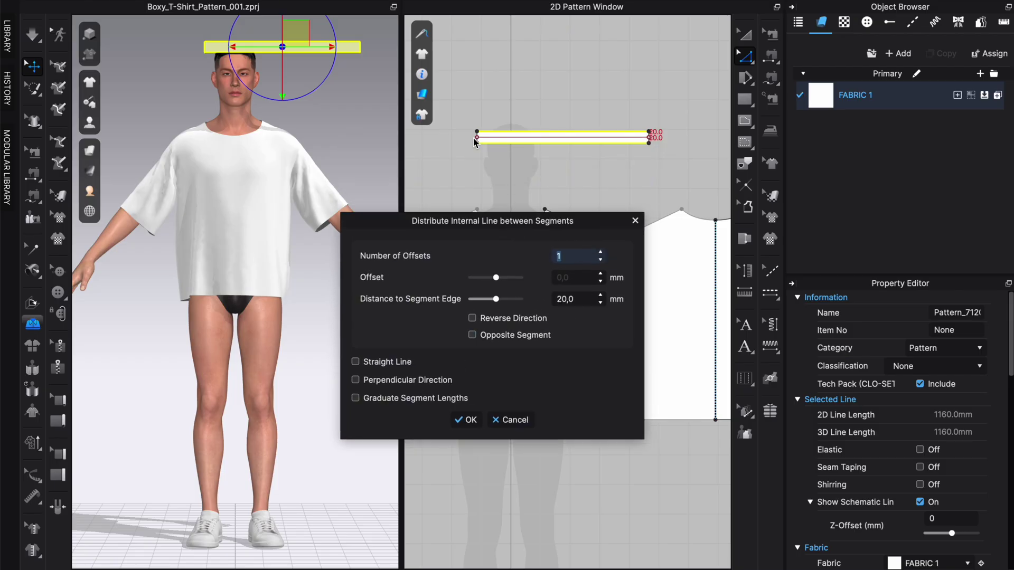
pyautogui.moveTo(503, 226); pyautogui.dragTo(495, 217)
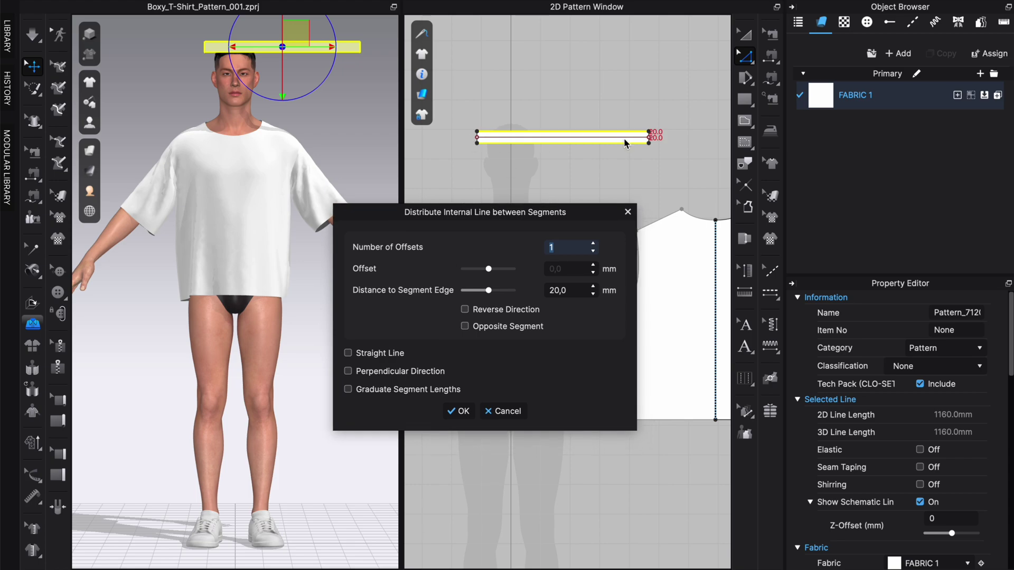
pyautogui.click(465, 415)
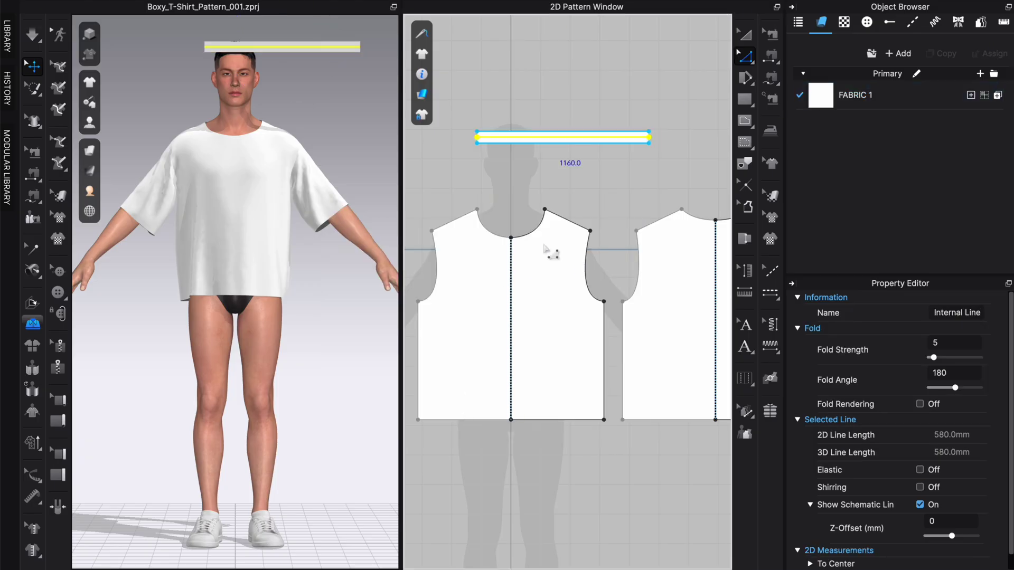
# Start an M:N free sewing and set the neckband's full 580 mm lower edge as its first side
pyautogui.scroll(2, 557, 160)
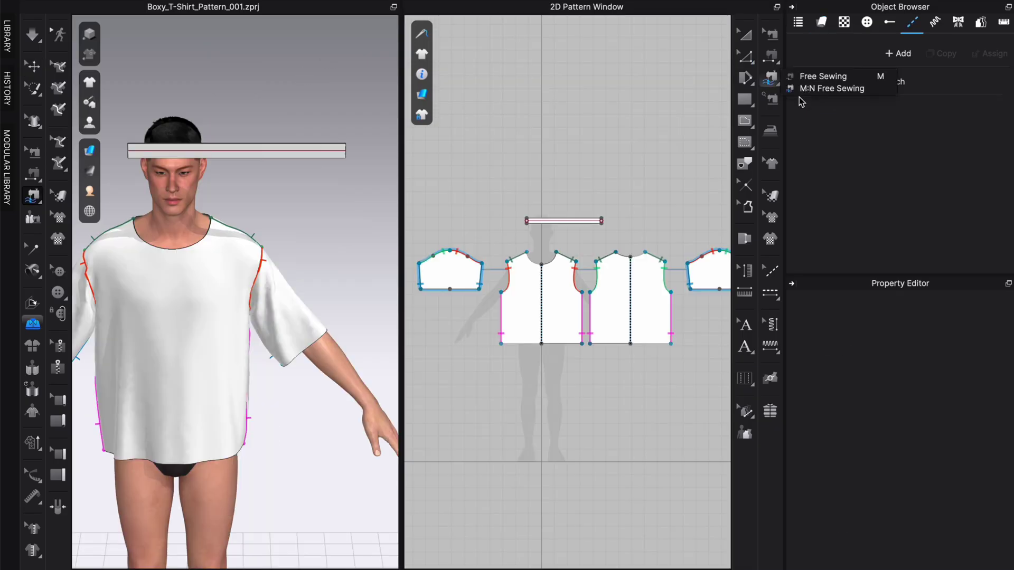
pyautogui.click(800, 93)
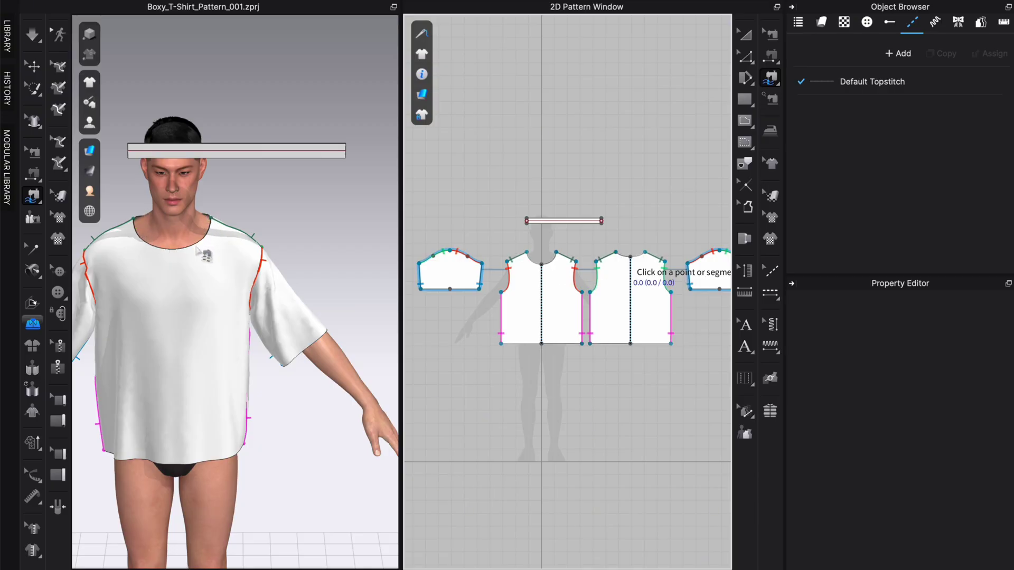
pyautogui.click(224, 278)
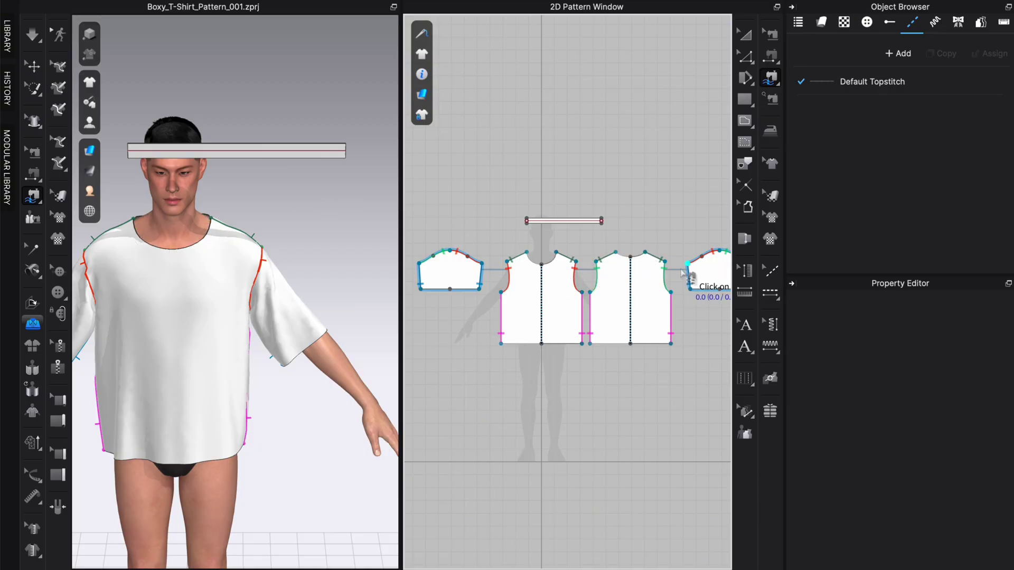
pyautogui.scroll(-2, 626, 258)
pyautogui.scroll(5, 615, 249)
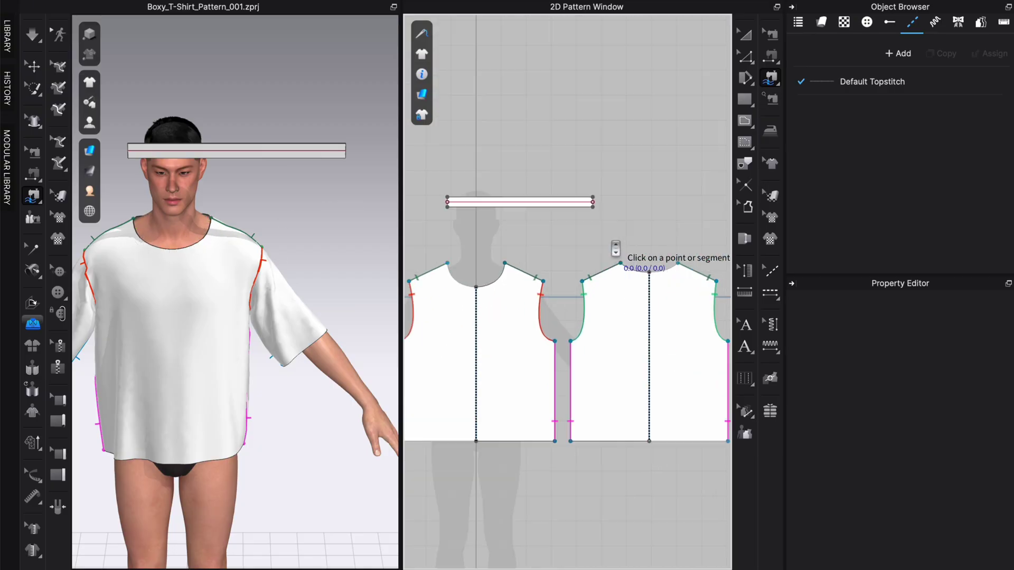
pyautogui.click(770, 78)
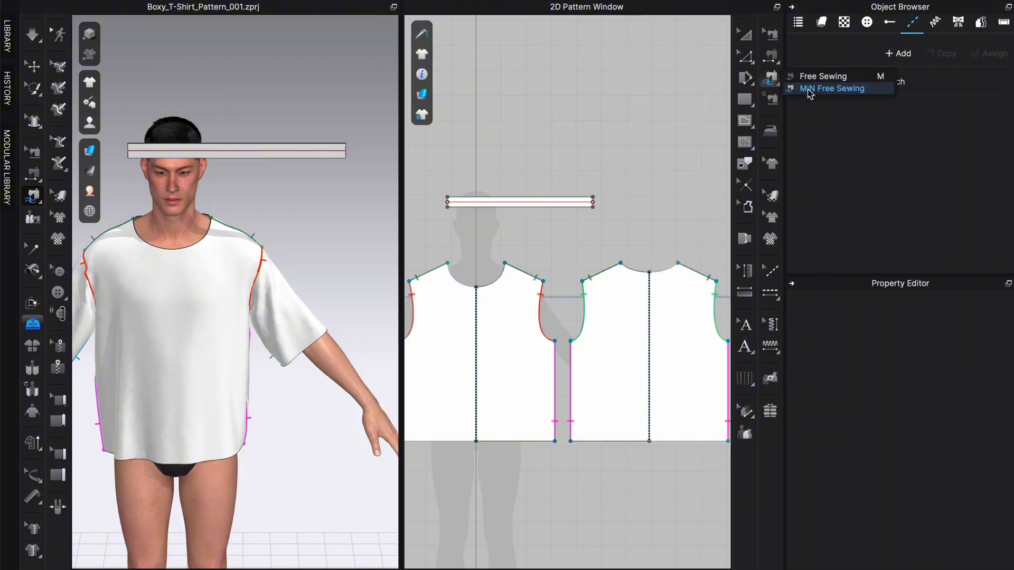
pyautogui.click(808, 89)
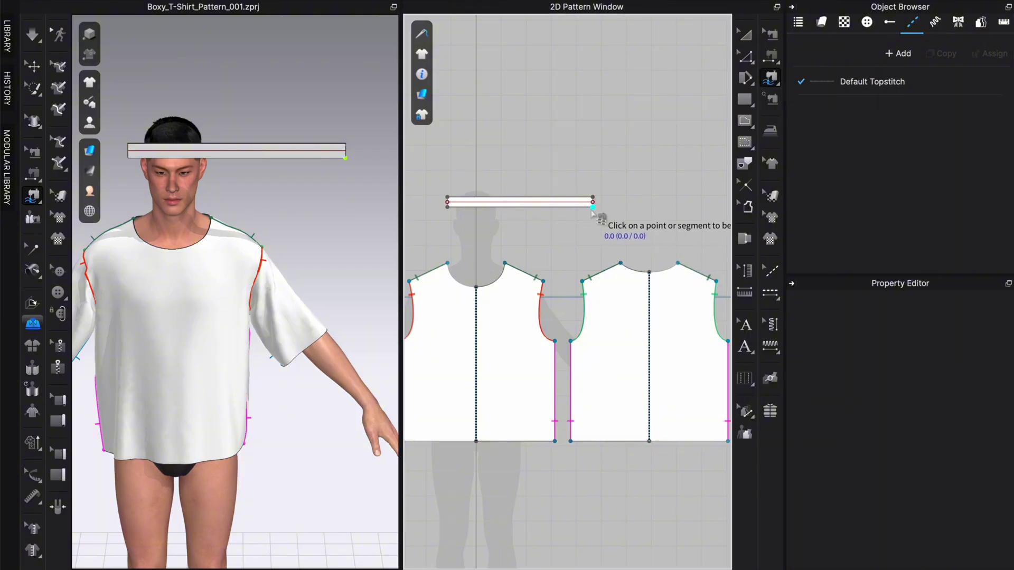
pyautogui.click(447, 208)
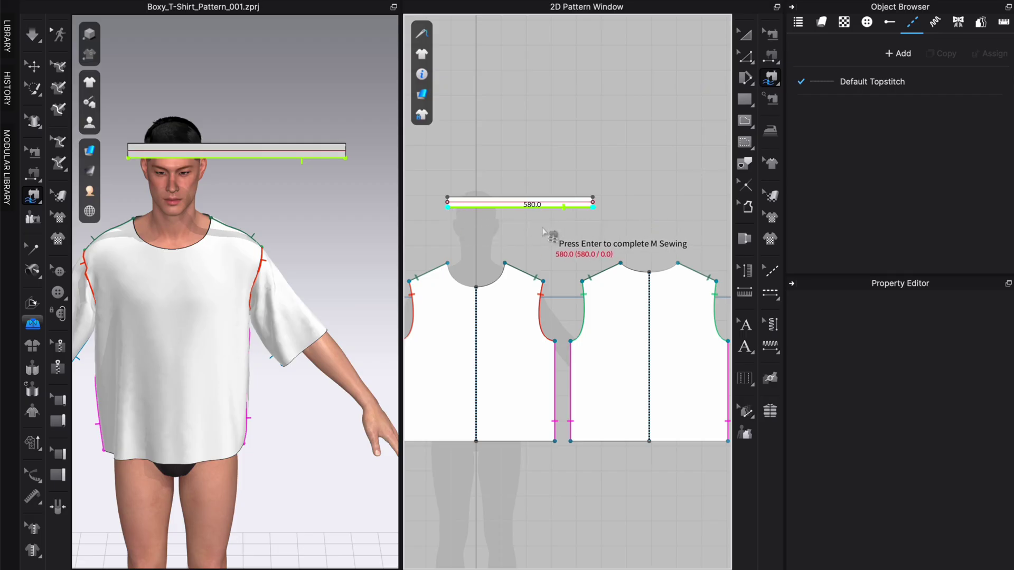
pyautogui.press('Return')
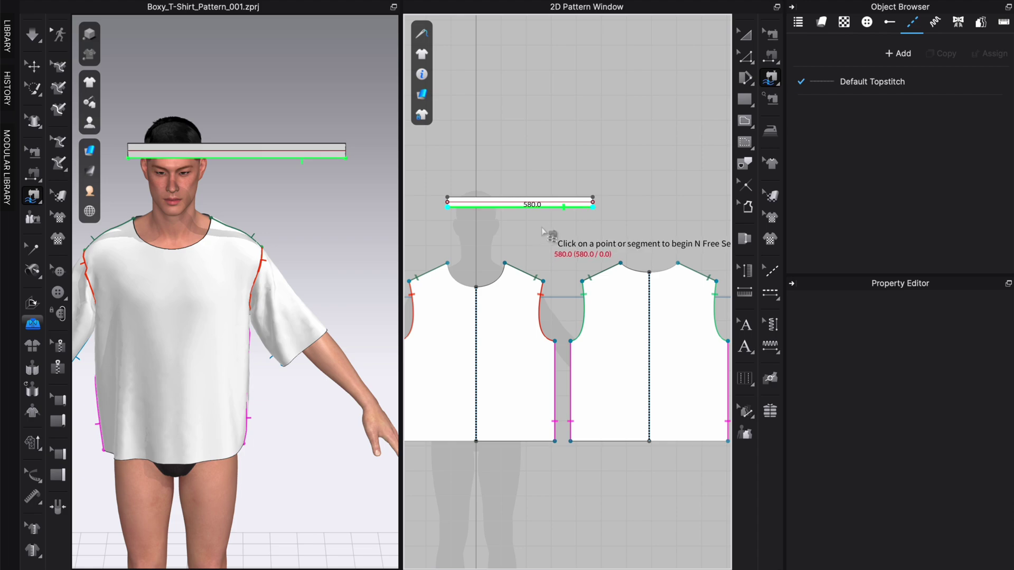
# Pick a short stretch of the back neckline, about 17 mm long, ending at the shoulder point as the first matching segment
pyautogui.scroll(8, 622, 264)
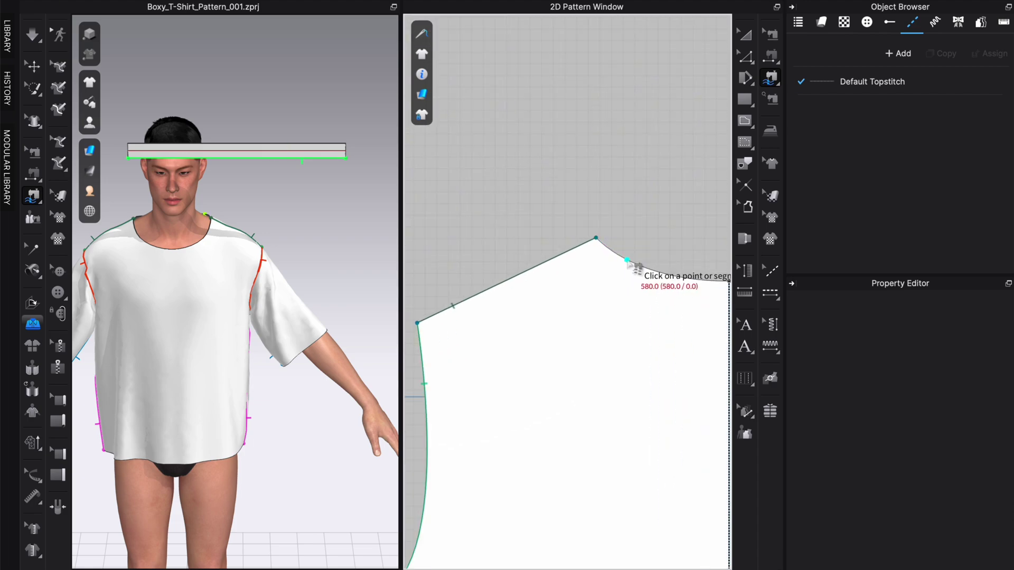
pyautogui.scroll(3, 626, 264)
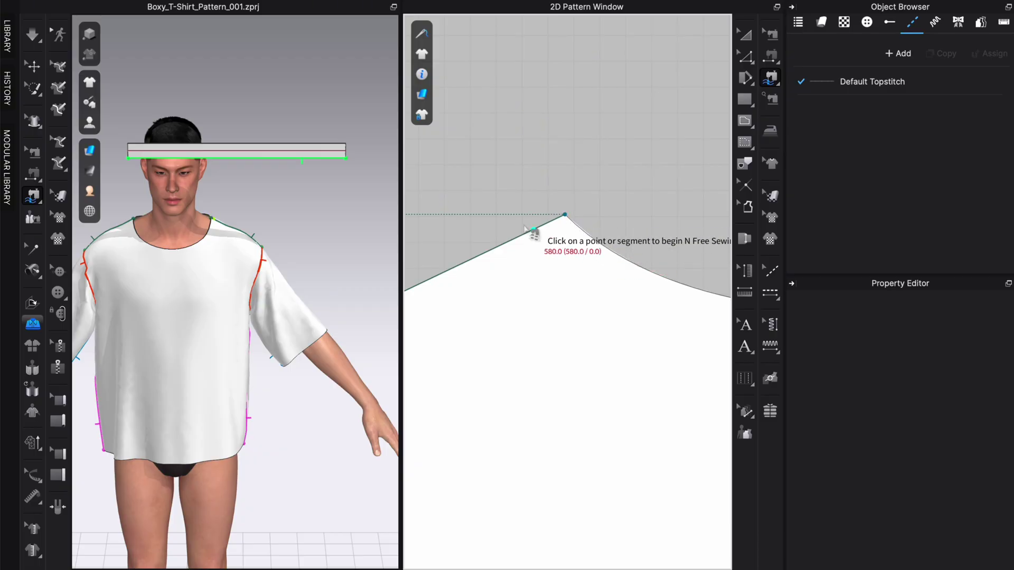
pyautogui.click(599, 243)
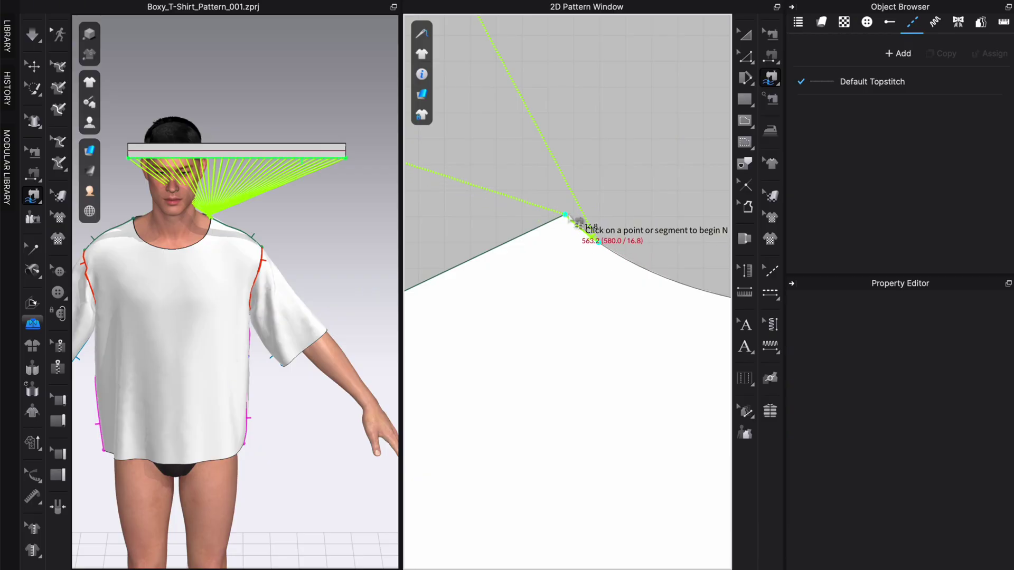
pyautogui.click(569, 219)
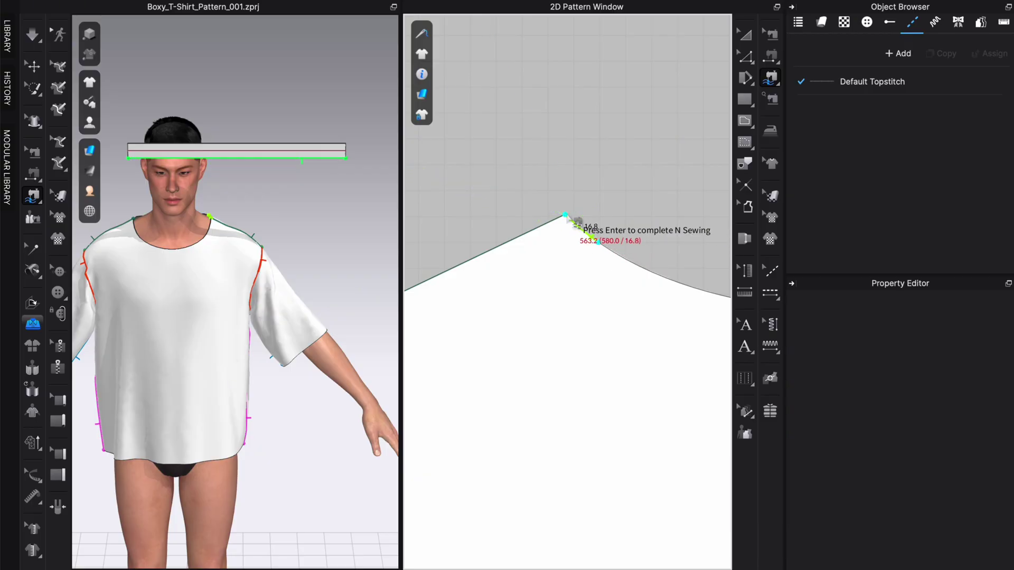
# Add the entire front neckline, from one shoulder point to the other, as the second matching segment of the neckband sewing
pyautogui.moveTo(451, 175); pyautogui.dragTo(601, 161, button='middle')
pyautogui.scroll(-3, 573, 184)
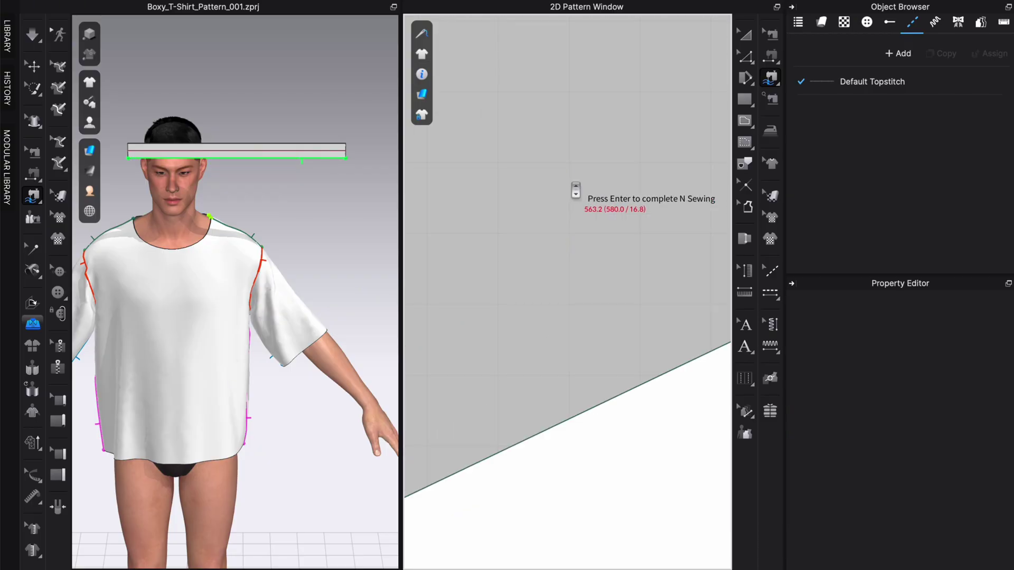
pyautogui.scroll(4, 572, 187)
pyautogui.scroll(-1, 567, 193)
pyautogui.scroll(6, 561, 196)
pyautogui.moveTo(476, 194); pyautogui.dragTo(621, 224, button='middle')
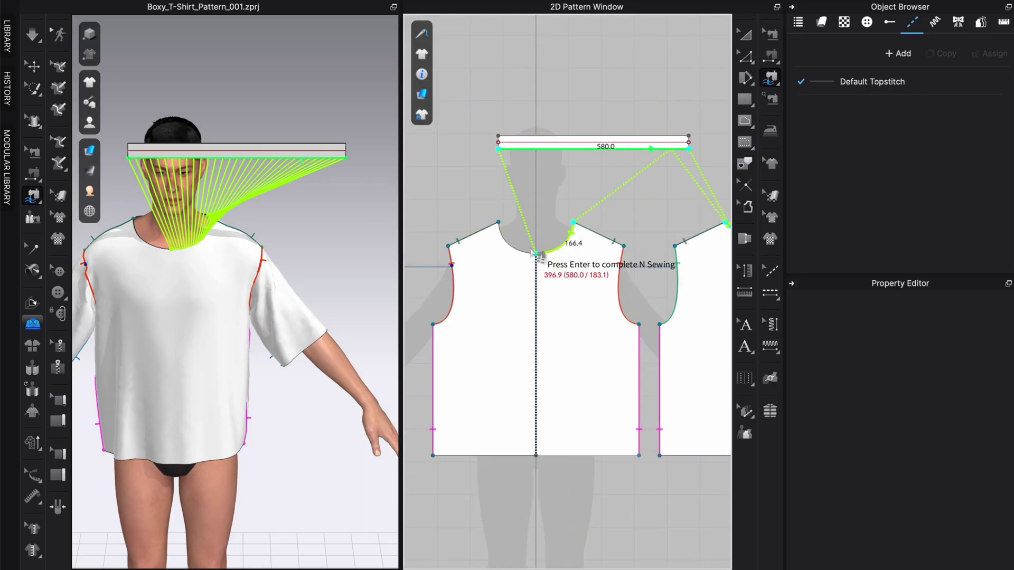
pyautogui.click(501, 227)
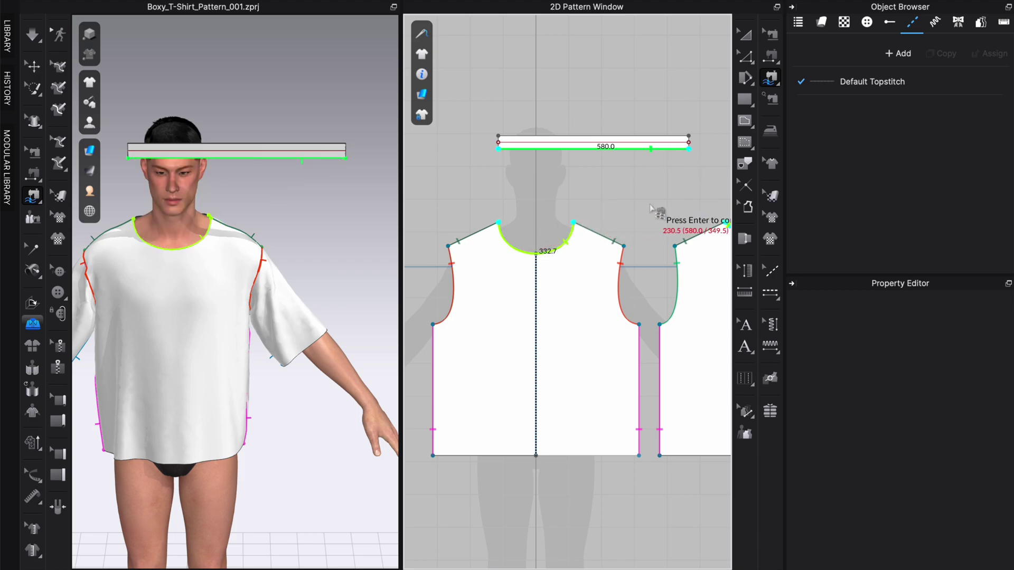
# Add the rest of the back neckline, up to the start of the short segment, and complete the M:N sewing
pyautogui.moveTo(636, 210); pyautogui.dragTo(523, 227, button='right')
pyautogui.moveTo(524, 228); pyautogui.dragTo(491, 230, button='middle')
pyautogui.moveTo(613, 219); pyautogui.dragTo(583, 211, button='middle')
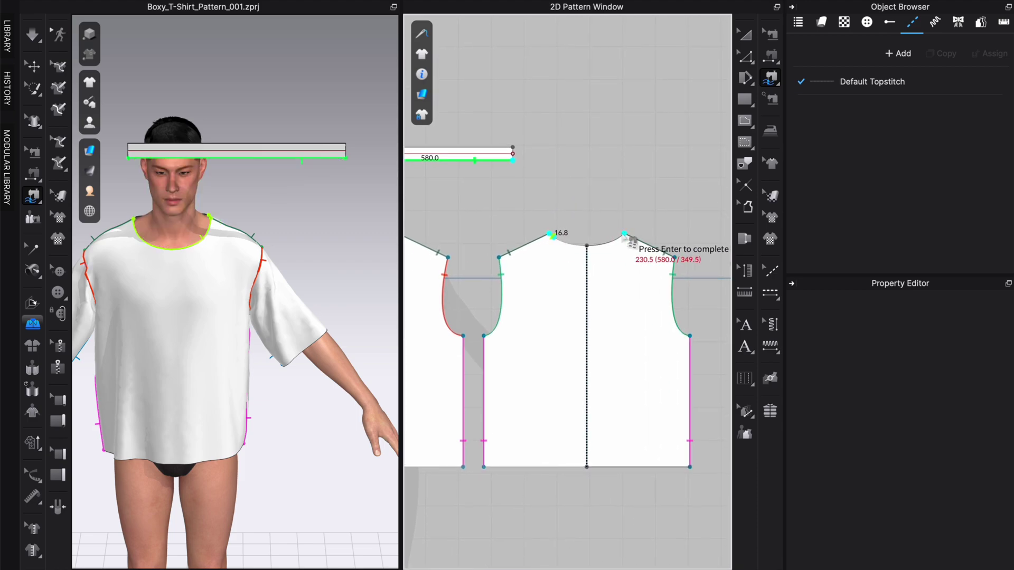
pyautogui.click(627, 236)
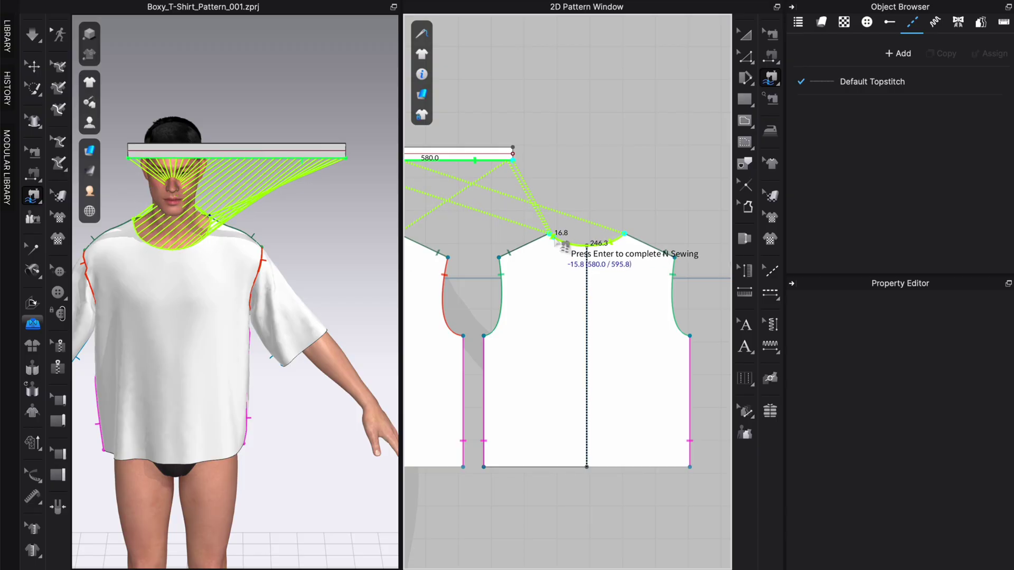
pyautogui.scroll(-5, 559, 242)
pyautogui.scroll(8, 560, 246)
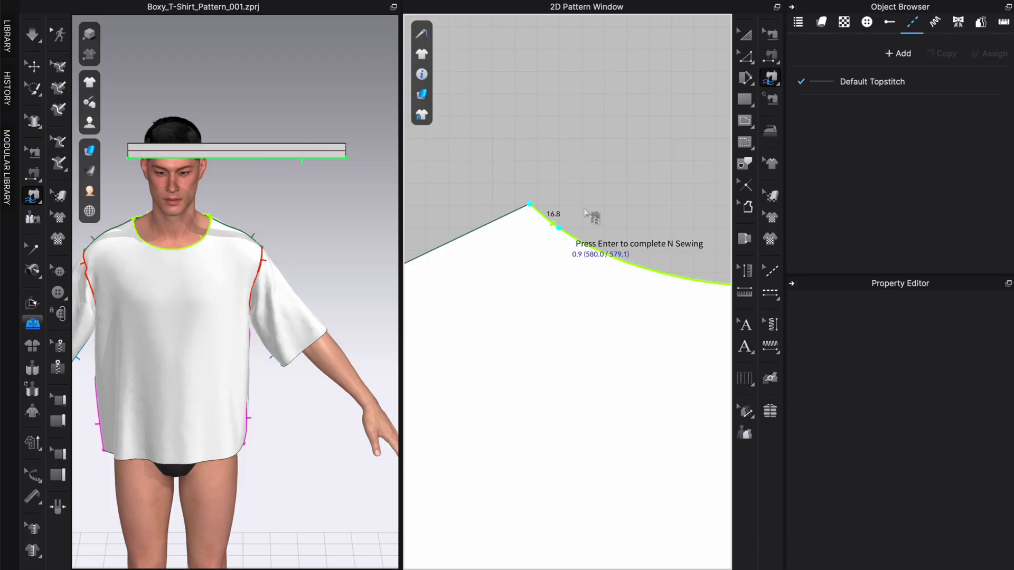
pyautogui.press('Return')
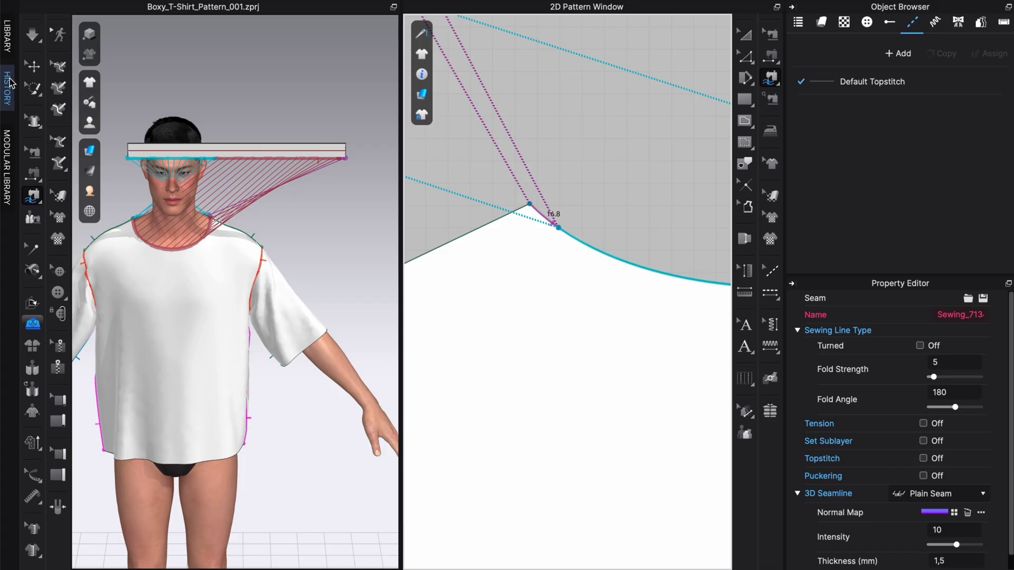
# Wrap the neckband around the avatar's neck using the front neck arrangement point, and hide the arrangement points
pyautogui.click(38, 72)
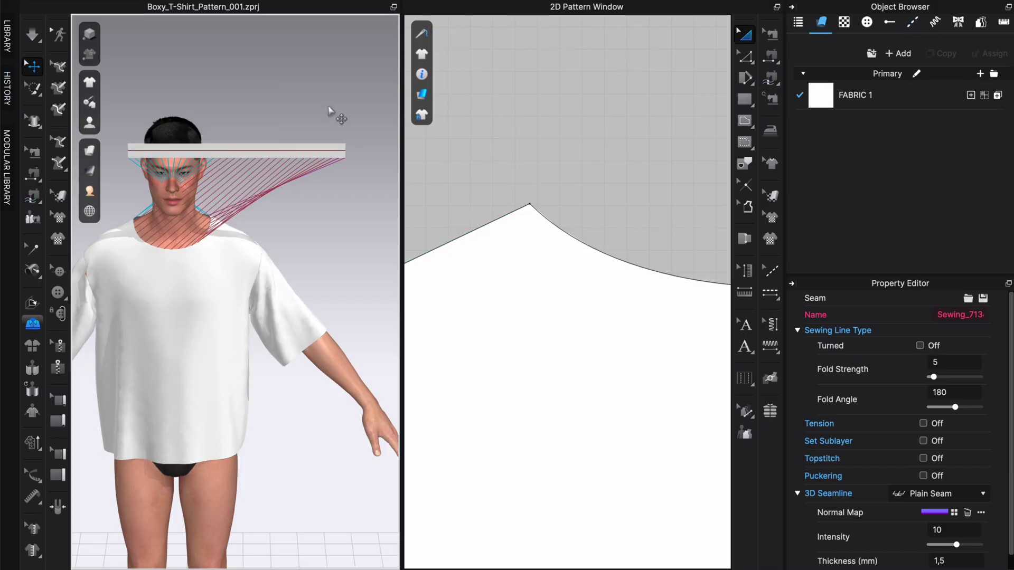
pyautogui.click(304, 153)
pyautogui.moveTo(304, 153); pyautogui.dragTo(351, 226, button='right')
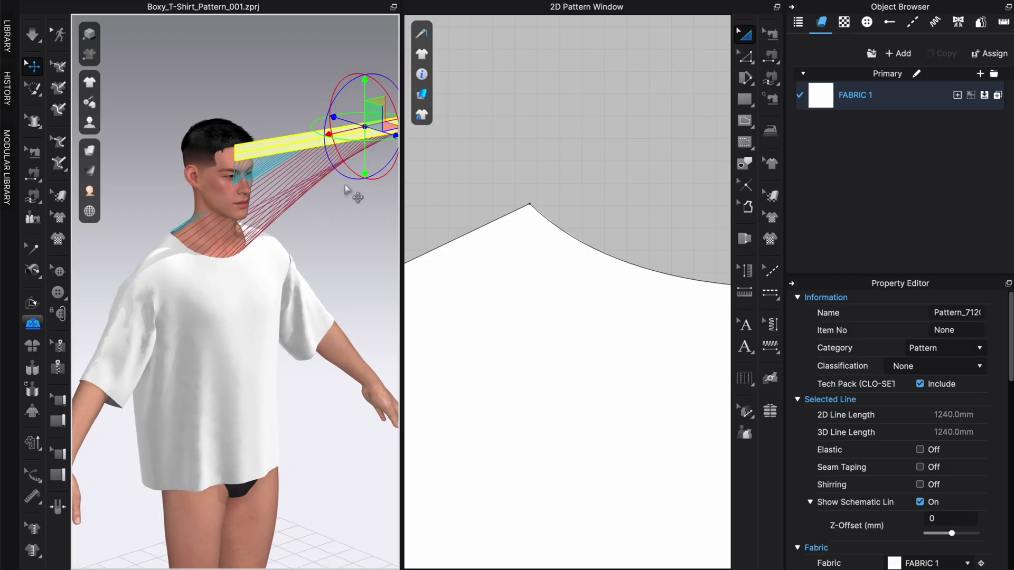
pyautogui.hotkey('shift', 'f')
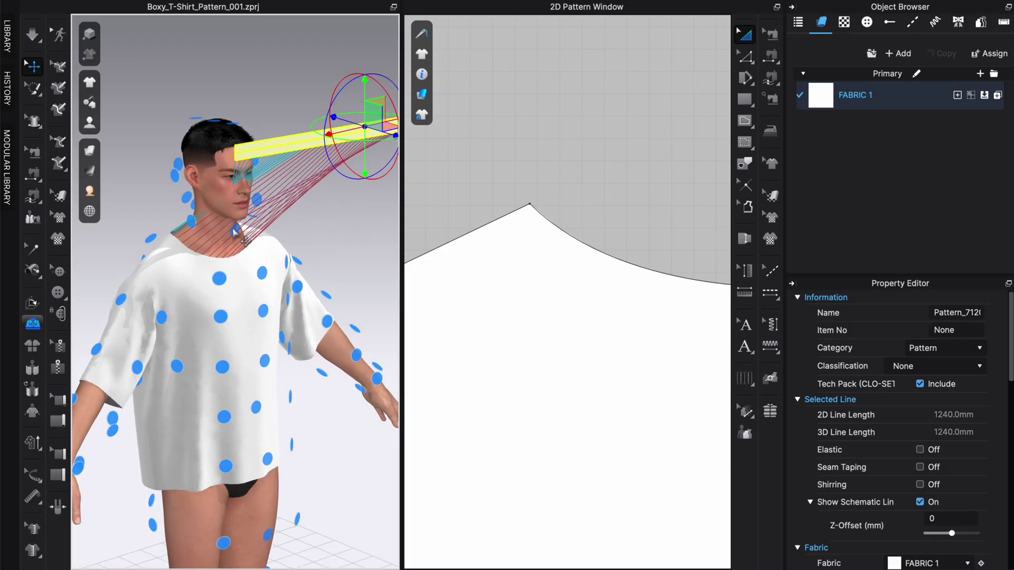
pyautogui.moveTo(245, 240); pyautogui.dragTo(238, 232)
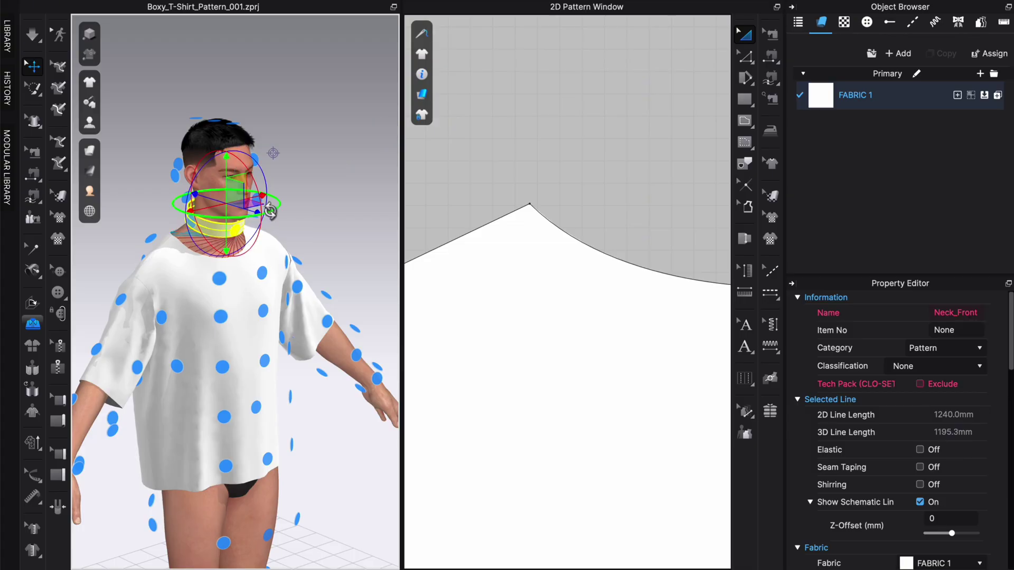
pyautogui.click(338, 208)
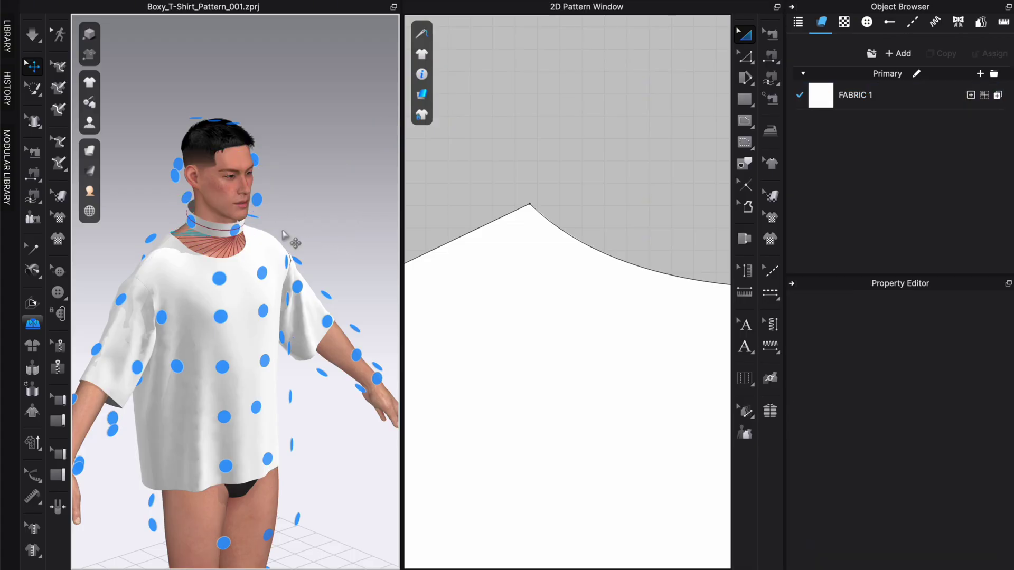
pyautogui.click(196, 232)
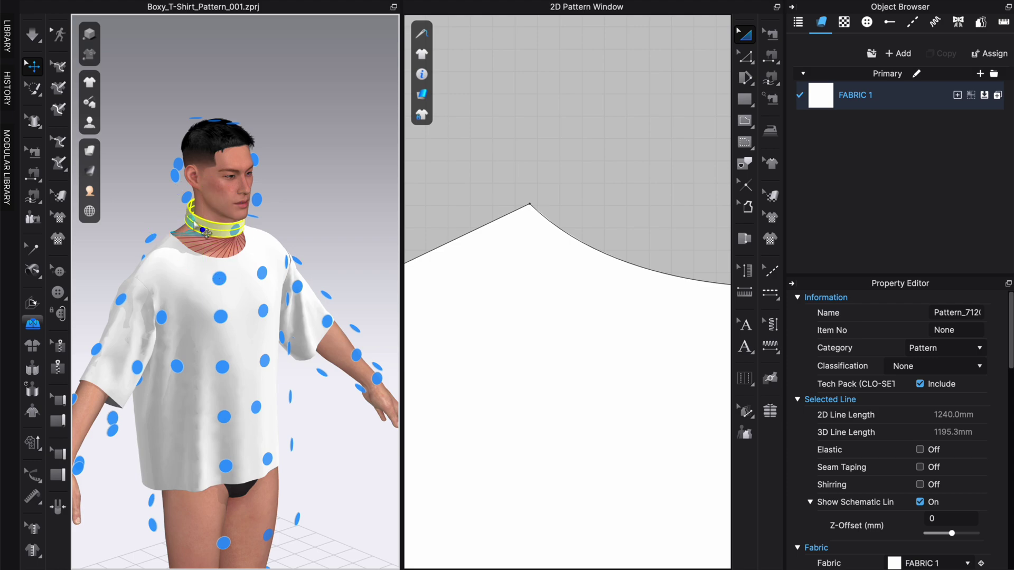
pyautogui.click(331, 213)
pyautogui.hotkey('shift', 'f')
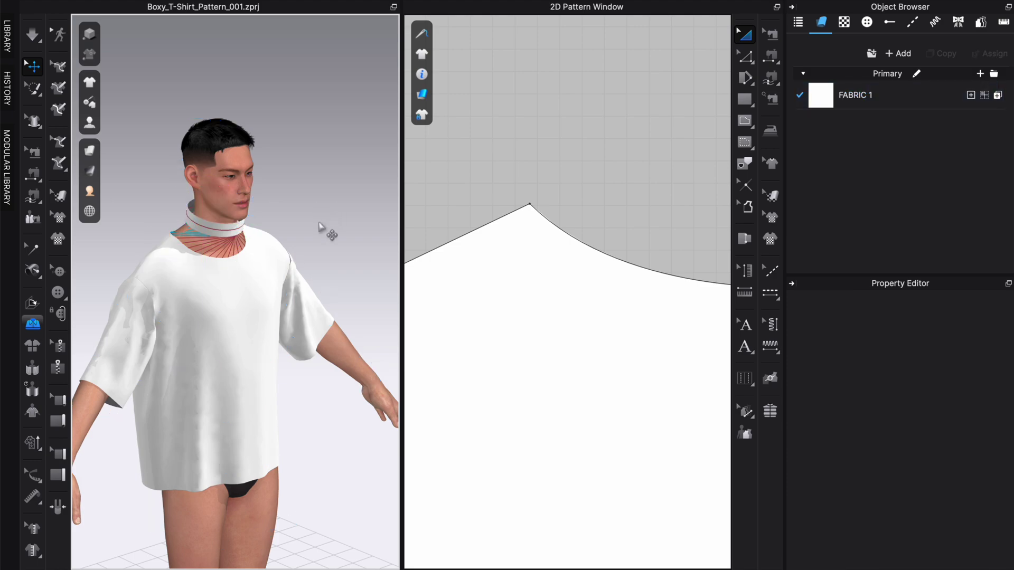
# Simulate the garment and examine from the side how the neckband sits and where its ends meet
pyautogui.moveTo(324, 215); pyautogui.dragTo(286, 201, button='right')
pyautogui.click(31, 37)
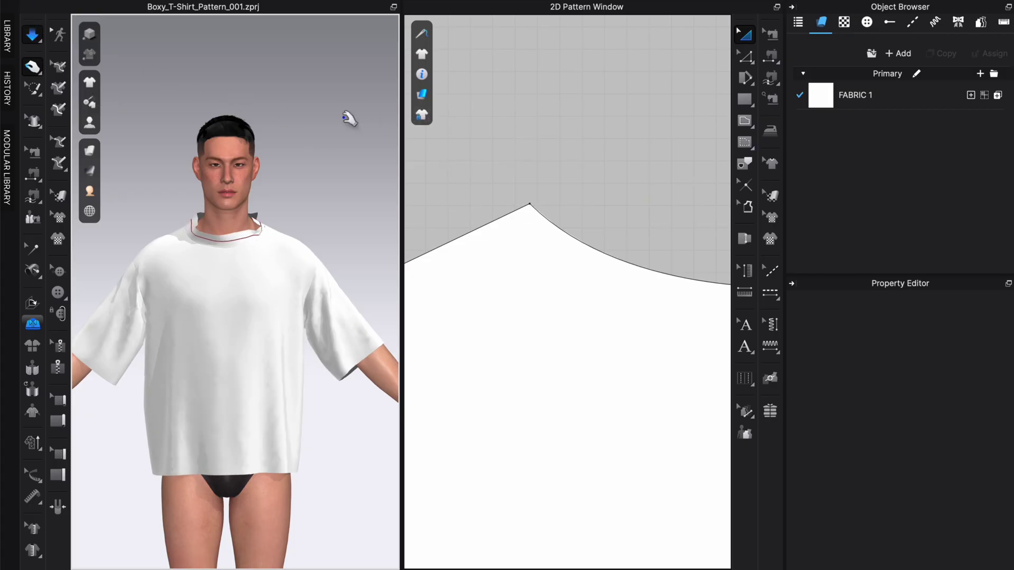
pyautogui.moveTo(328, 185); pyautogui.dragTo(226, 211, button='right')
pyautogui.scroll(-4, 270, 271)
pyautogui.scroll(2, 271, 272)
pyautogui.scroll(6, 272, 272)
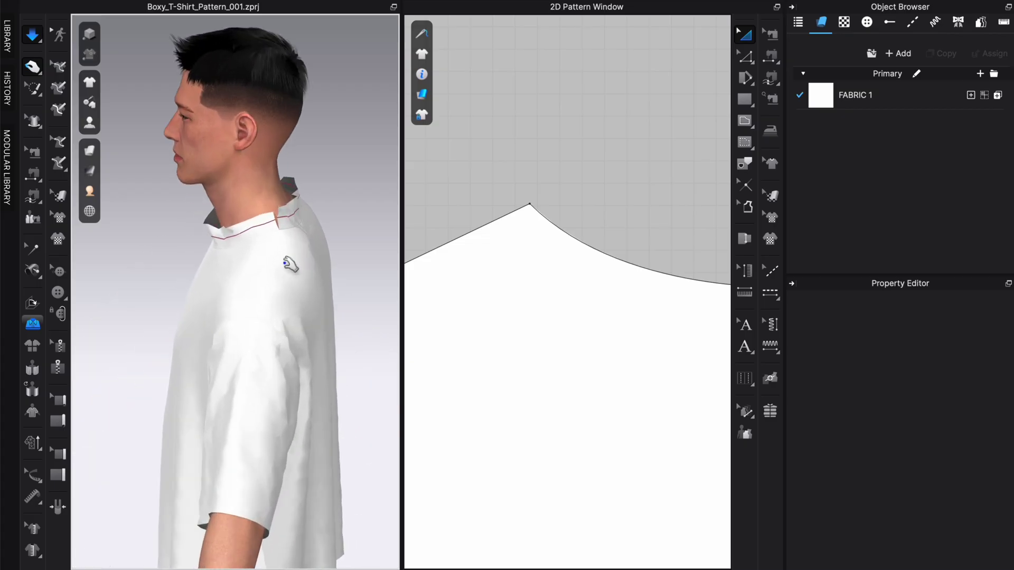
pyautogui.scroll(-5, 633, 245)
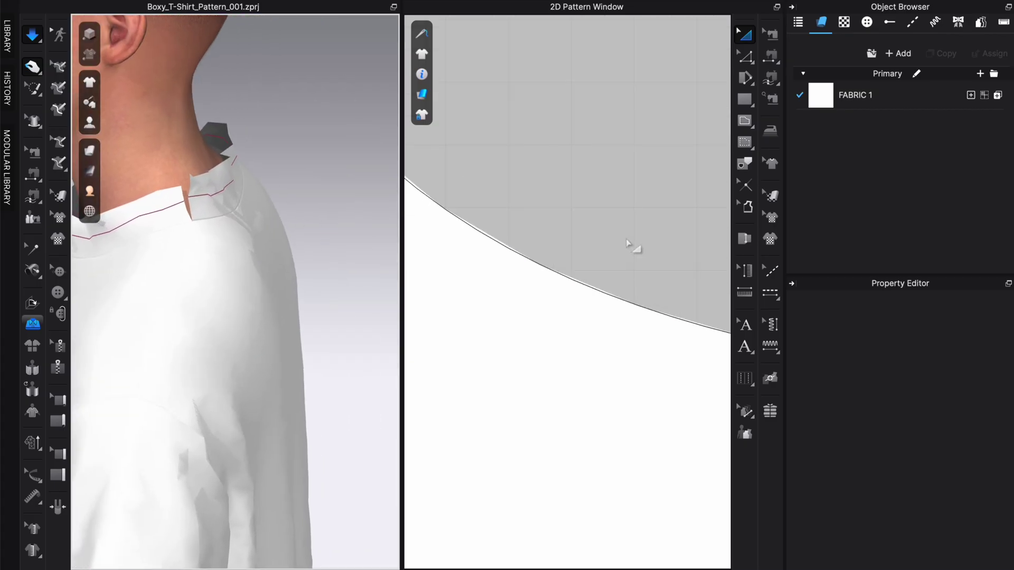
# Sew the neckband's two 40 mm short ends to each other with segment sewing
pyautogui.scroll(2, 641, 197)
pyautogui.moveTo(581, 219); pyautogui.dragTo(667, 237, button='middle')
pyautogui.scroll(-2, 672, 227)
pyautogui.scroll(4, 673, 225)
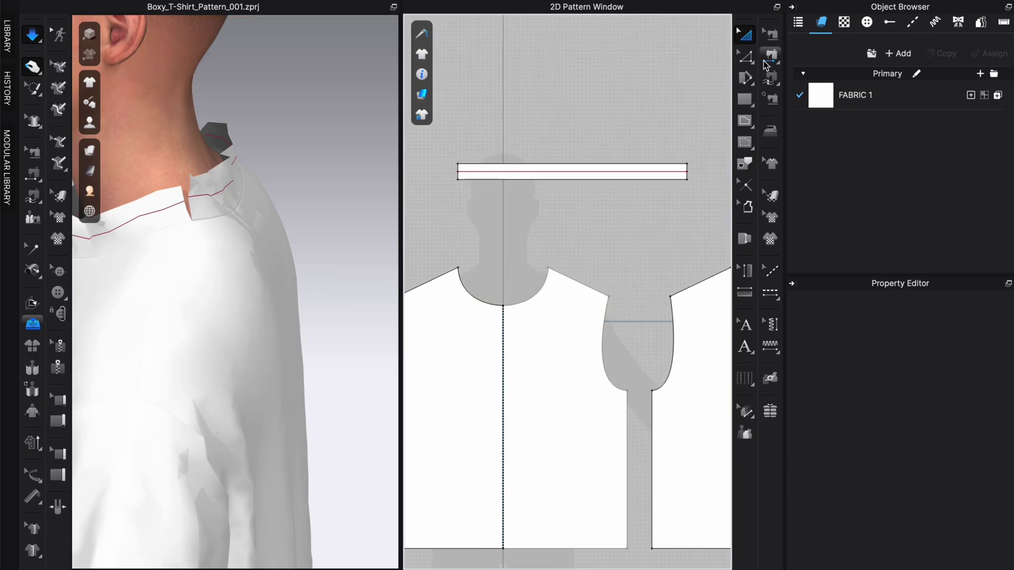
pyautogui.click(770, 56)
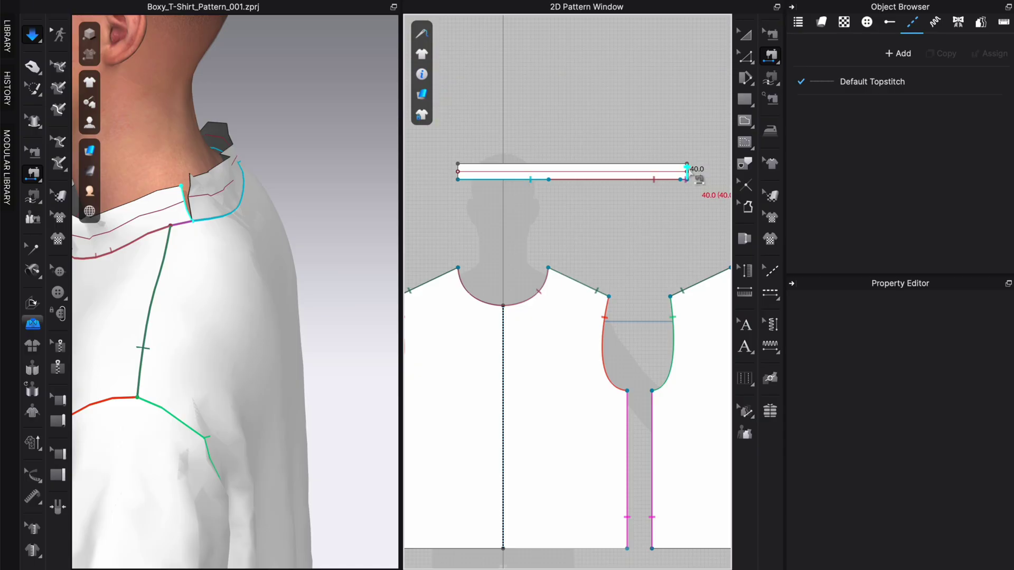
pyautogui.click(458, 177)
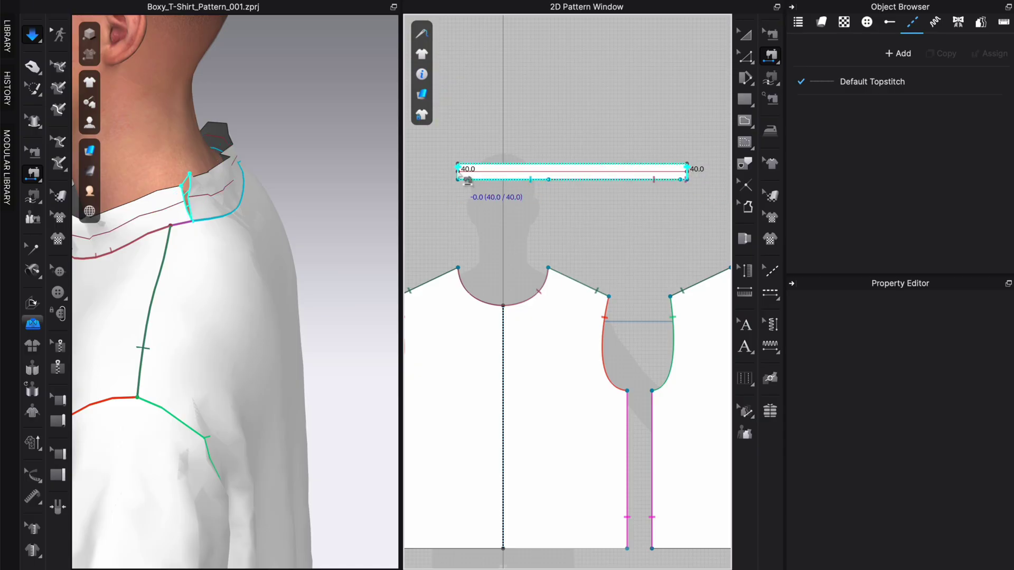
pyautogui.click(467, 180)
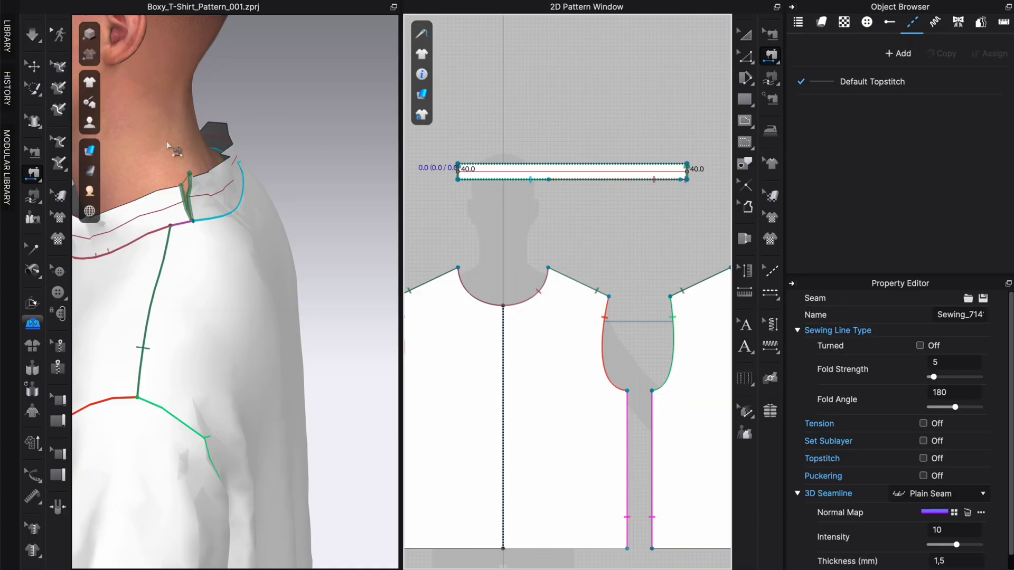
# Simulate the garment to pull the neckband's end seam closed, and stop the simulation
pyautogui.press('space')
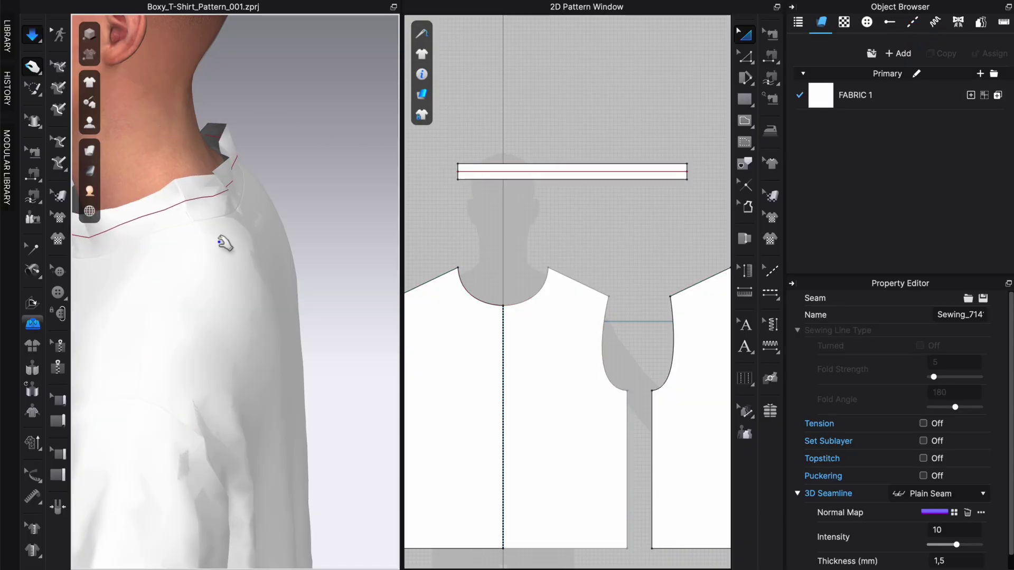
pyautogui.press('space')
pyautogui.moveTo(288, 217); pyautogui.dragTo(363, 232, button='middle')
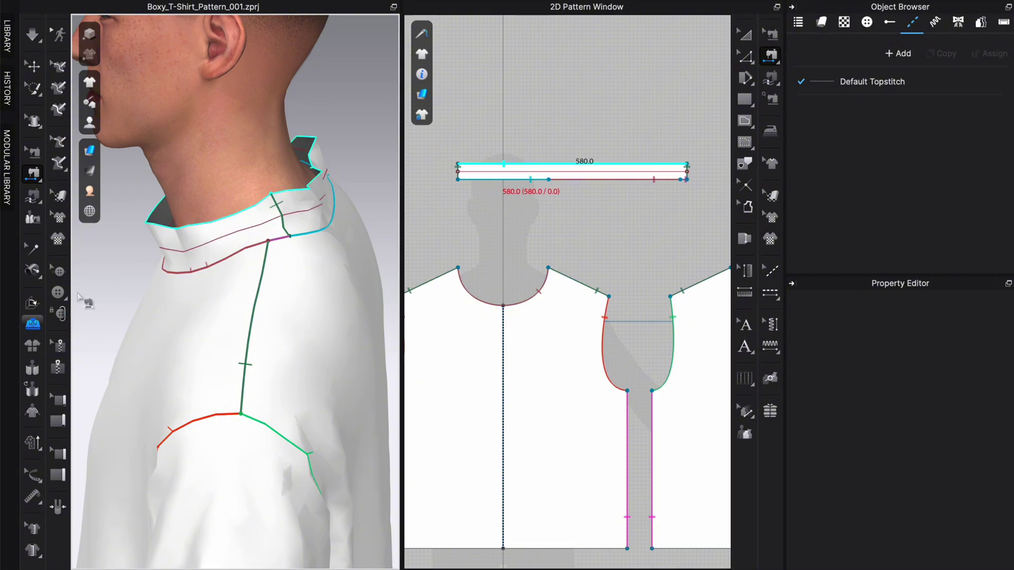
# Fold the neckband inward along its central internal line with Fold Arrangement, to a fold angle of 60
pyautogui.click(35, 303)
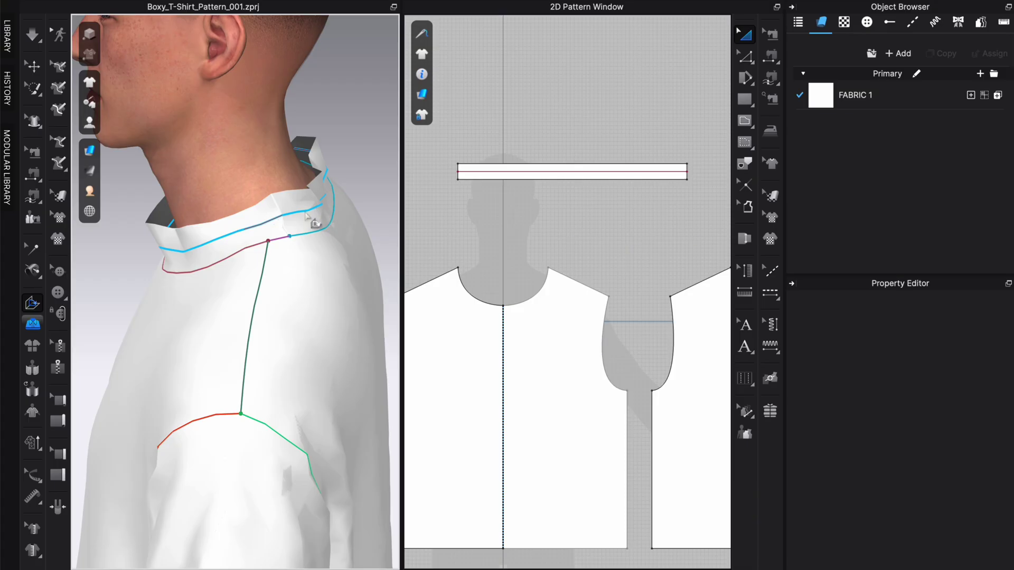
pyautogui.scroll(5, 307, 214)
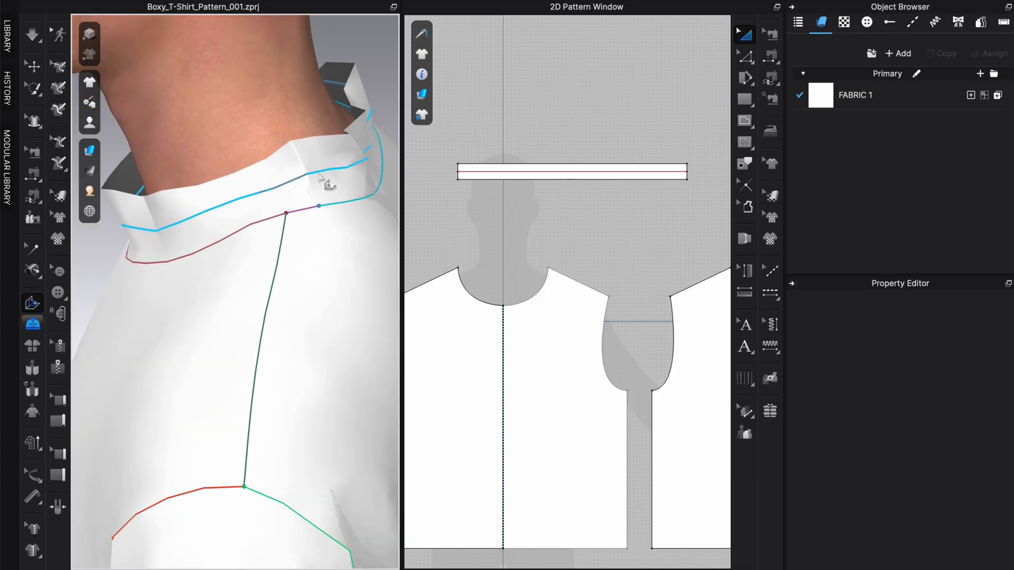
pyautogui.click(321, 180)
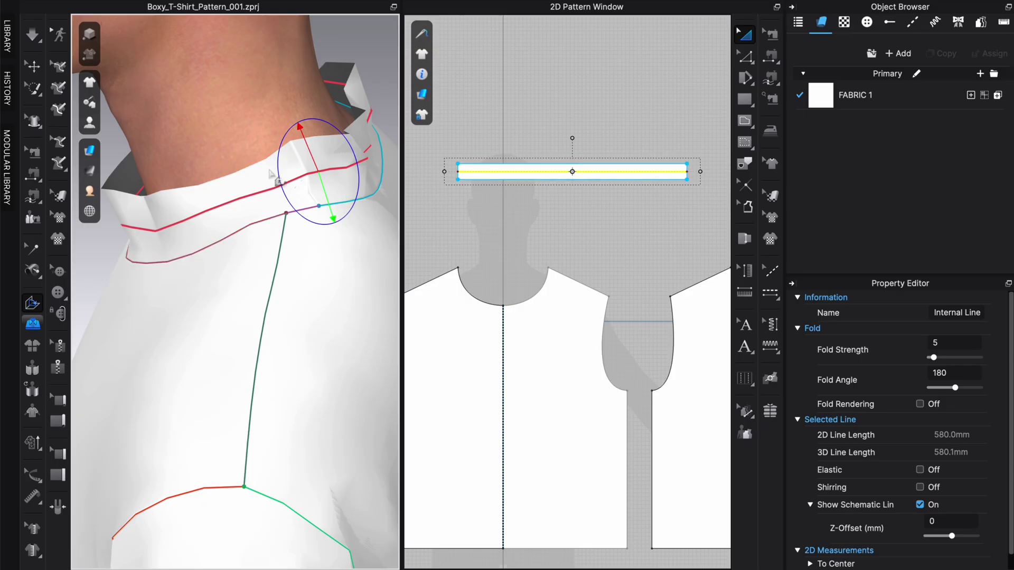
pyautogui.moveTo(313, 196); pyautogui.dragTo(340, 190, button='right')
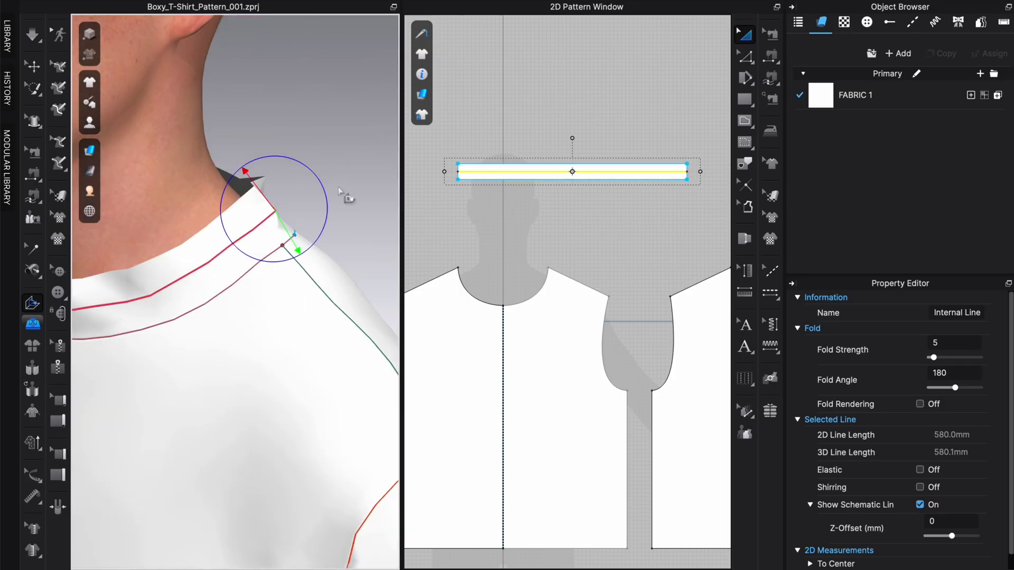
pyautogui.moveTo(329, 204); pyautogui.dragTo(258, 227)
pyautogui.click(260, 224)
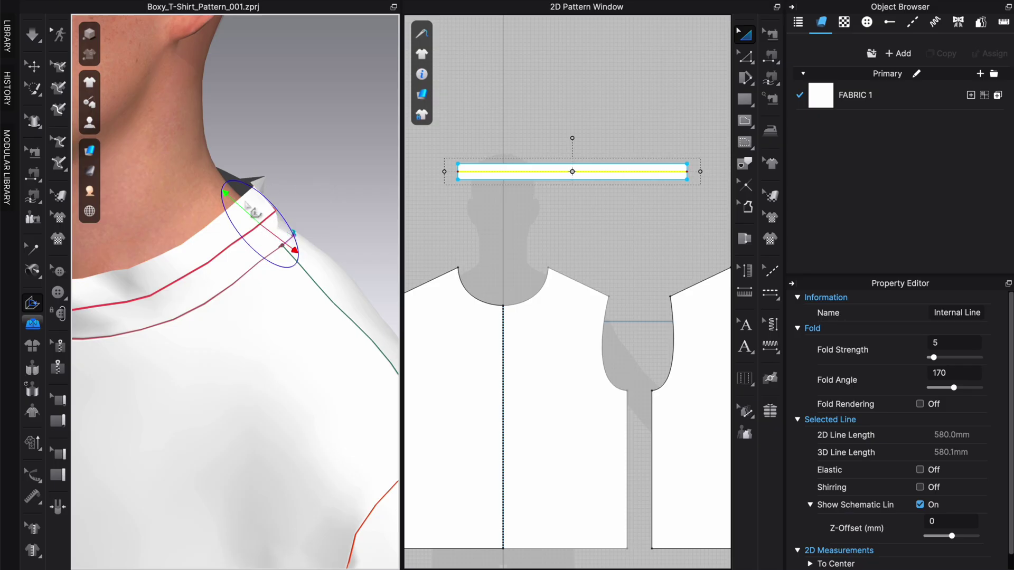
pyautogui.moveTo(224, 184); pyautogui.dragTo(261, 227)
pyautogui.scroll(1, 289, 170)
pyautogui.scroll(-4, 287, 169)
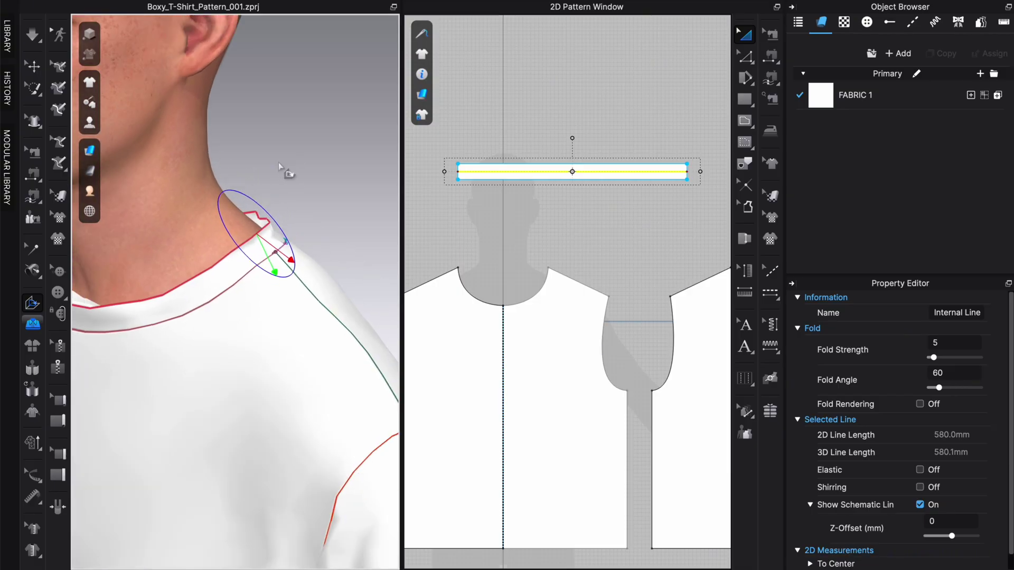
pyautogui.moveTo(264, 182); pyautogui.dragTo(197, 261, button='right')
pyautogui.click(334, 156)
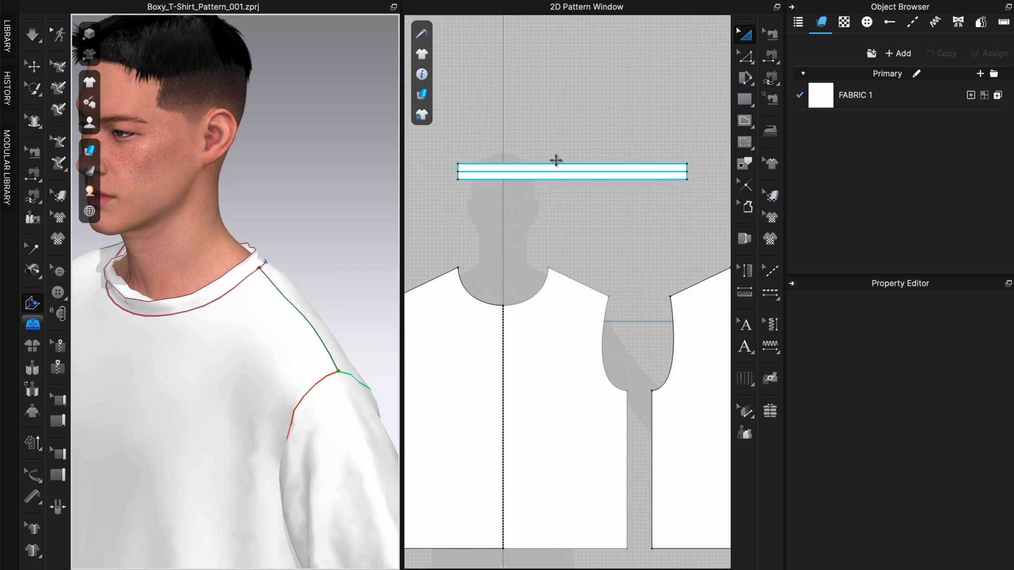
# Sew the neckband's two 580 mm long edges to each other with segment sewing
pyautogui.click(772, 56)
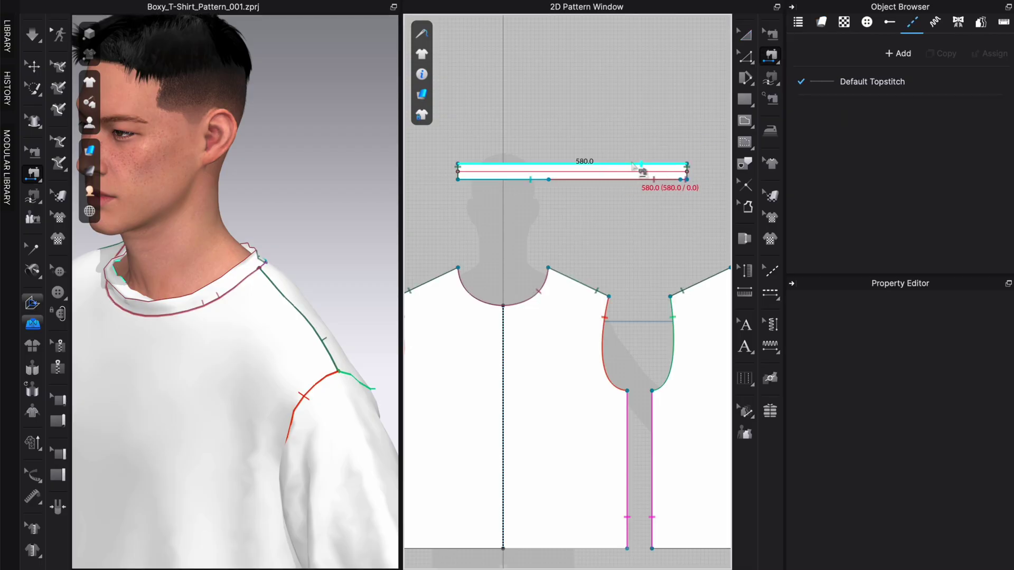
pyautogui.click(641, 165)
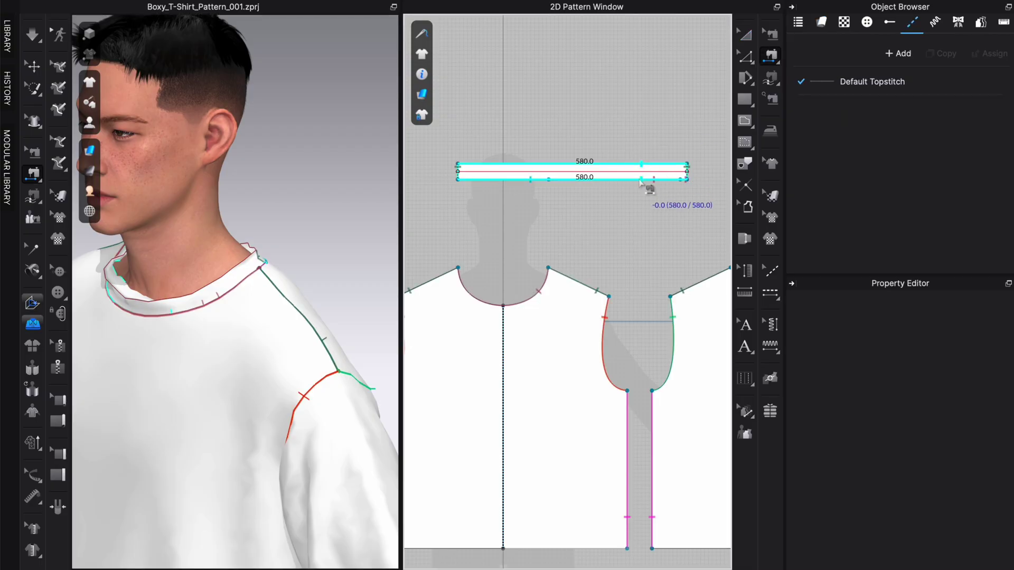
pyautogui.click(639, 180)
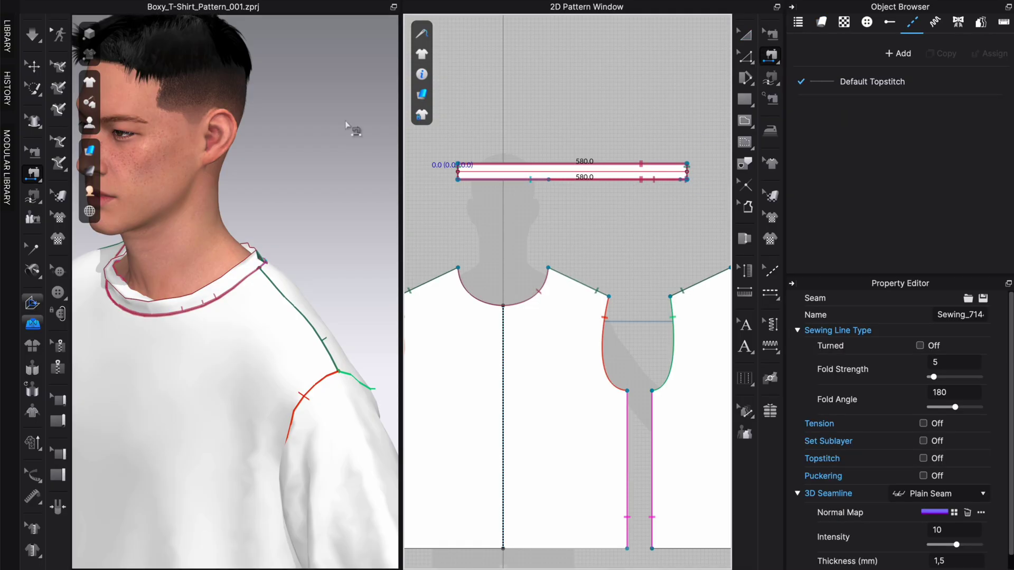
# Simulate the garment to close the folded neckband, view it from the front, and stop the simulation
pyautogui.press('space')
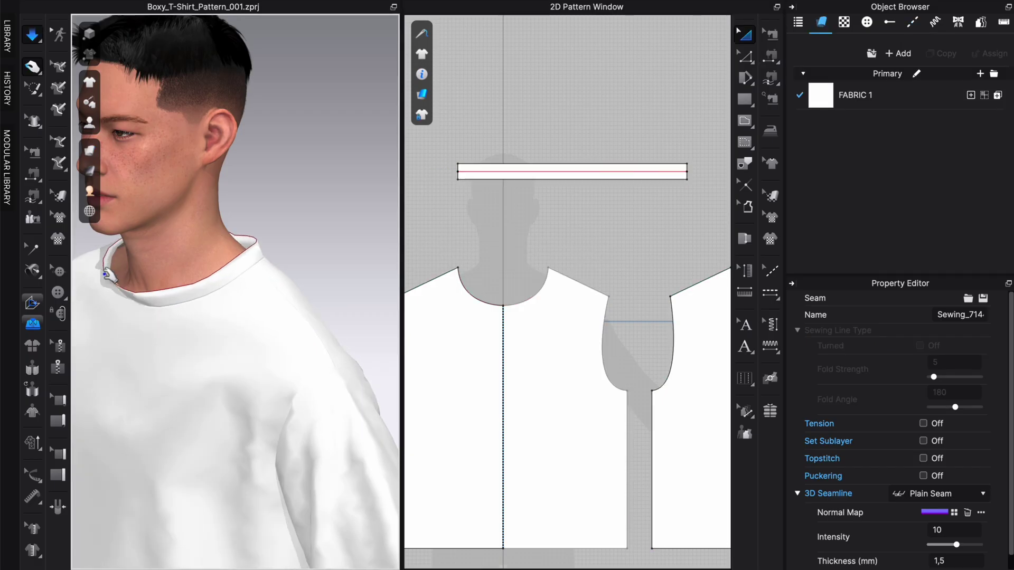
pyautogui.moveTo(143, 323); pyautogui.dragTo(188, 308, button='right')
pyautogui.moveTo(188, 308); pyautogui.dragTo(246, 332, button='middle')
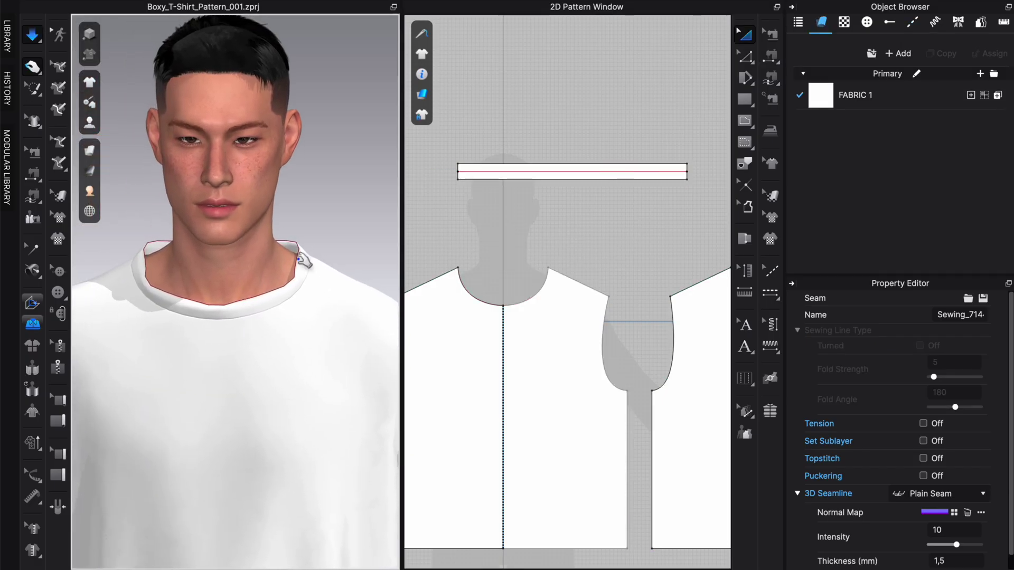
pyautogui.click(33, 37)
pyautogui.press('a')
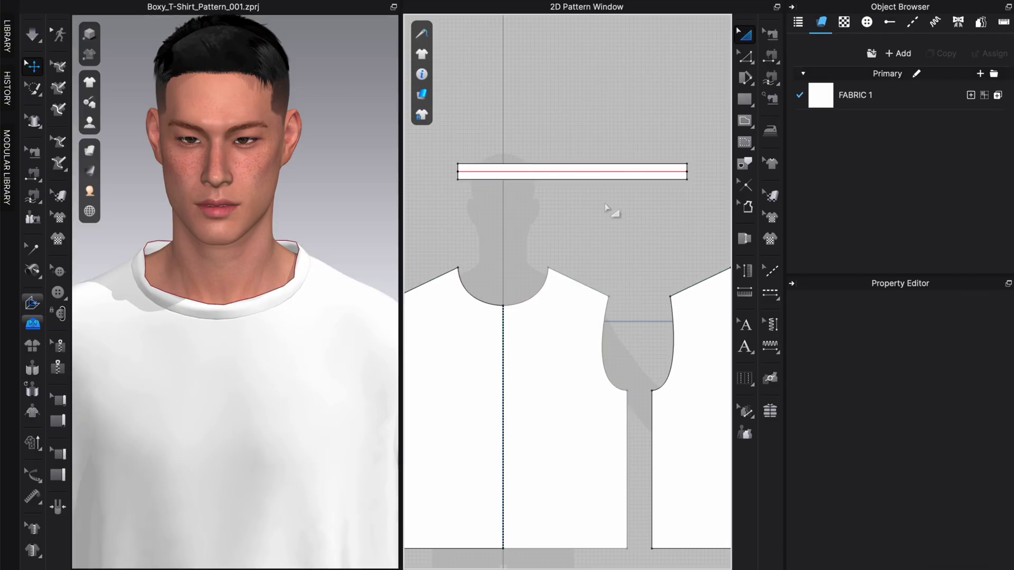
# Set the neckband pattern's Shrinkage Weft to 92%
pyautogui.click(633, 164)
pyautogui.click(632, 164)
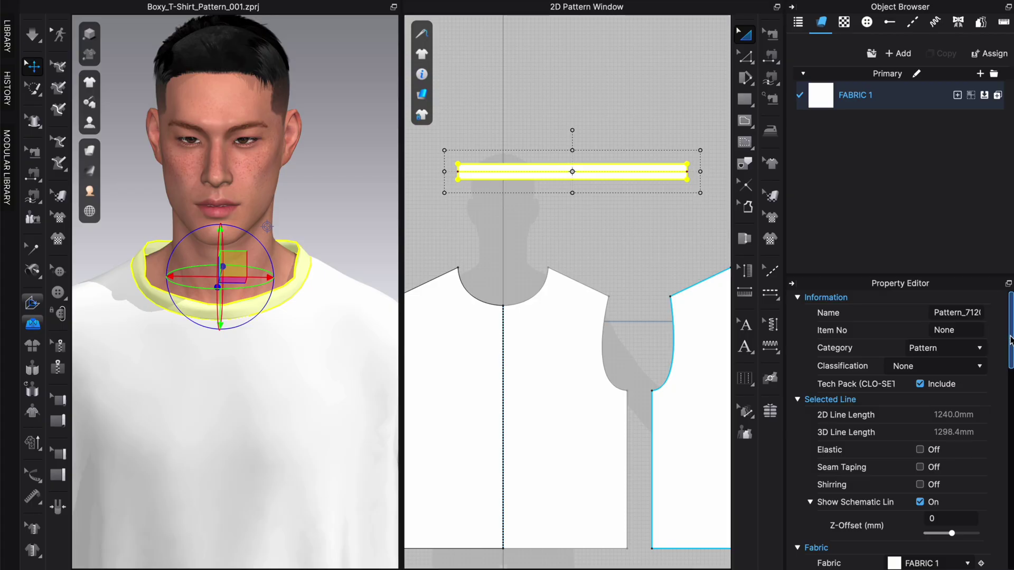
pyautogui.moveTo(1010, 333); pyautogui.dragTo(1000, 423)
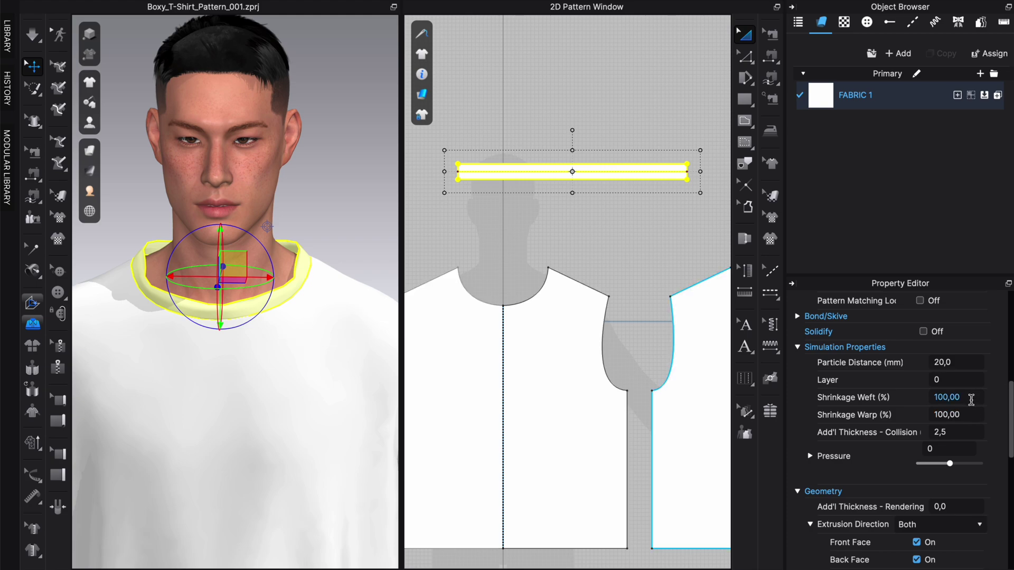
pyautogui.click(971, 400)
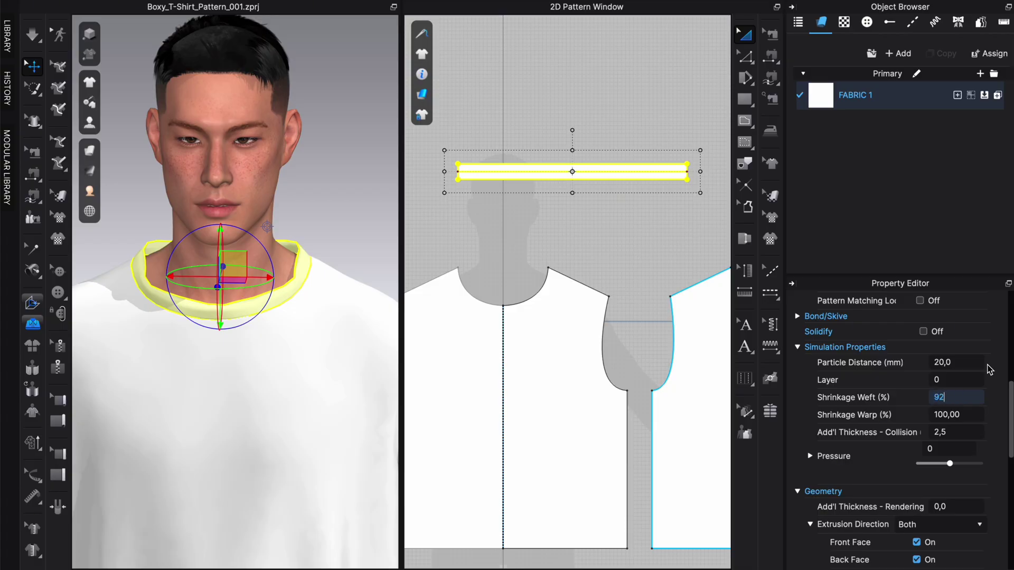
pyautogui.press('Return')
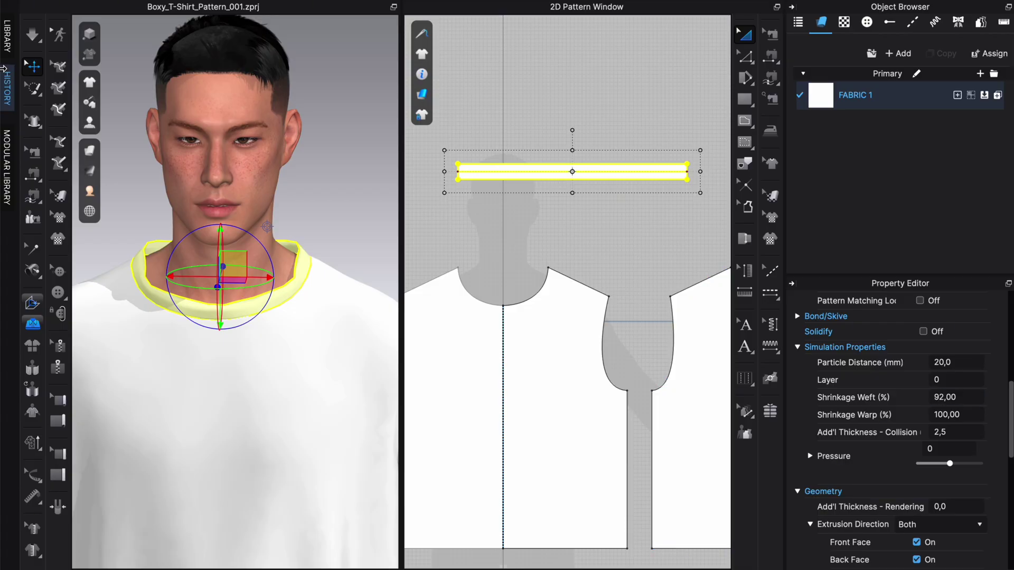
# Simulate the garment to draw the shrunken neckband tighter around the neckline, and stop the simulation
pyautogui.click(33, 39)
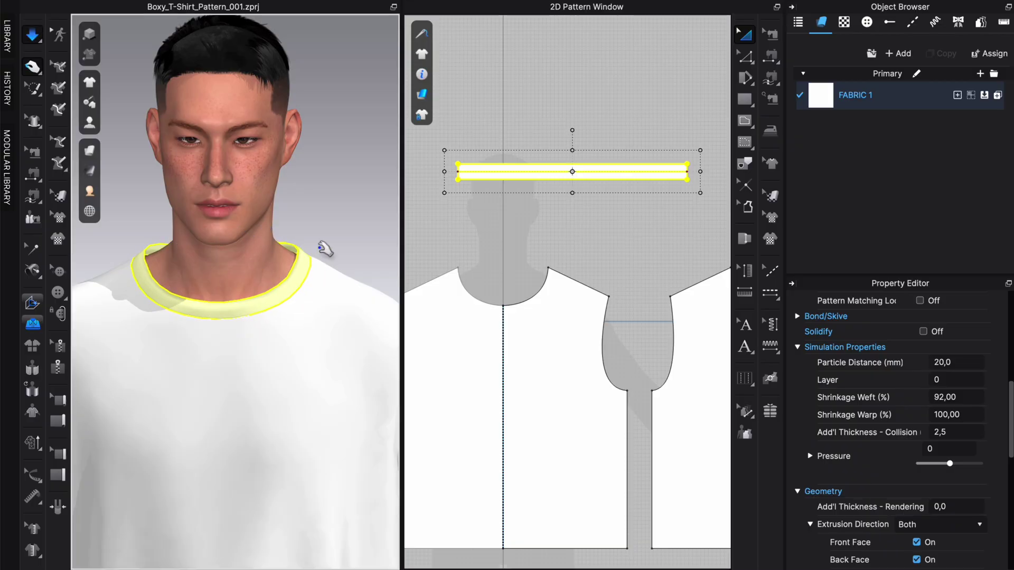
pyautogui.click(323, 226)
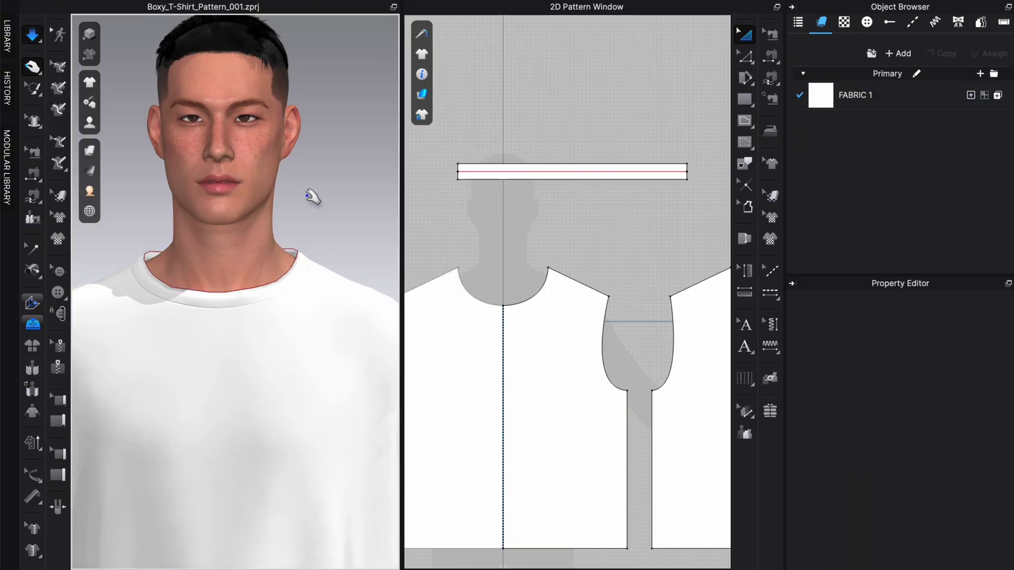
pyautogui.click(35, 37)
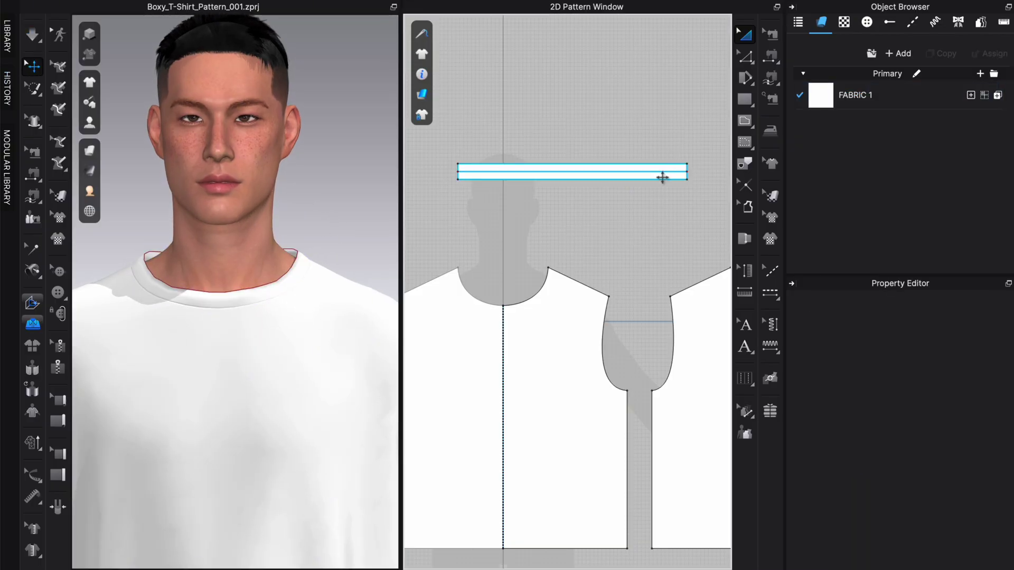
# Turn on Fold Rendering for the neckband's central internal line and set its Fold Angle to 25
pyautogui.press('z')
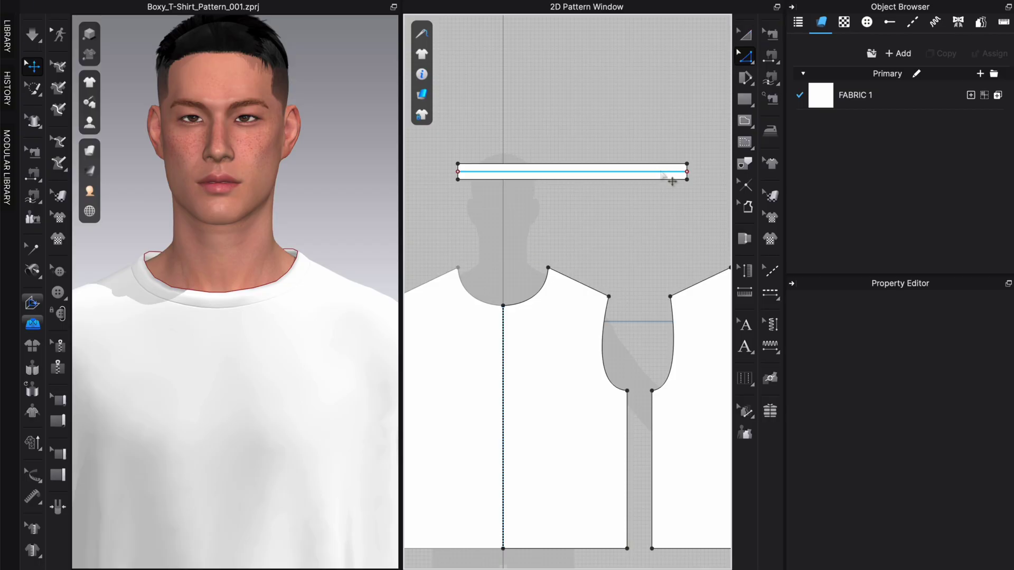
pyautogui.click(672, 174)
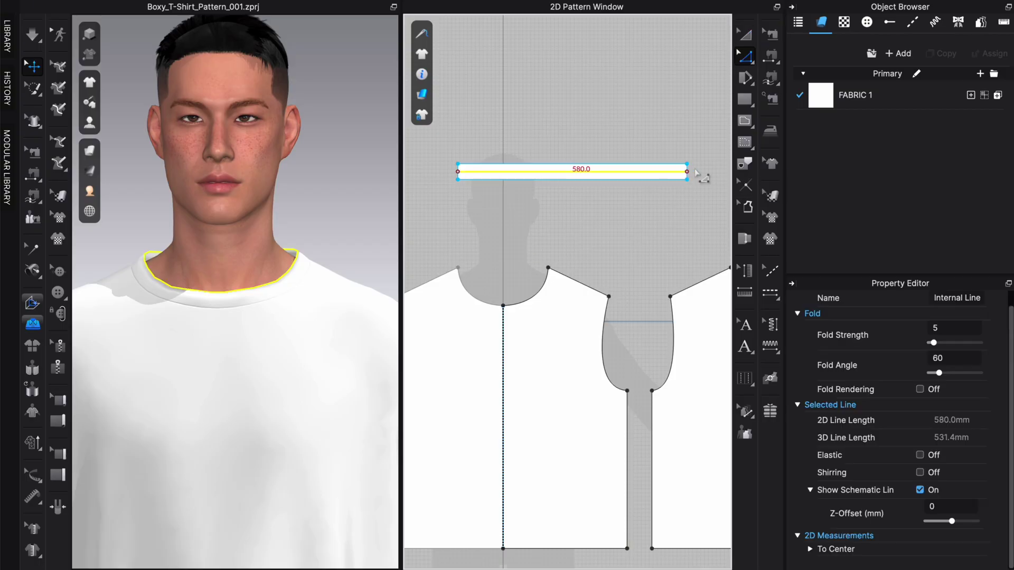
pyautogui.click(920, 390)
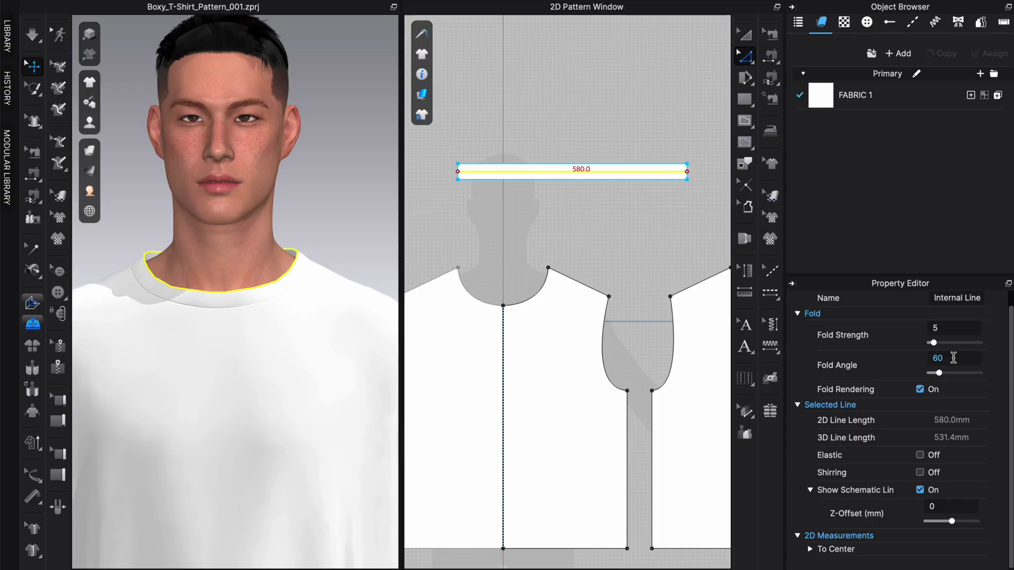
pyautogui.click(956, 357)
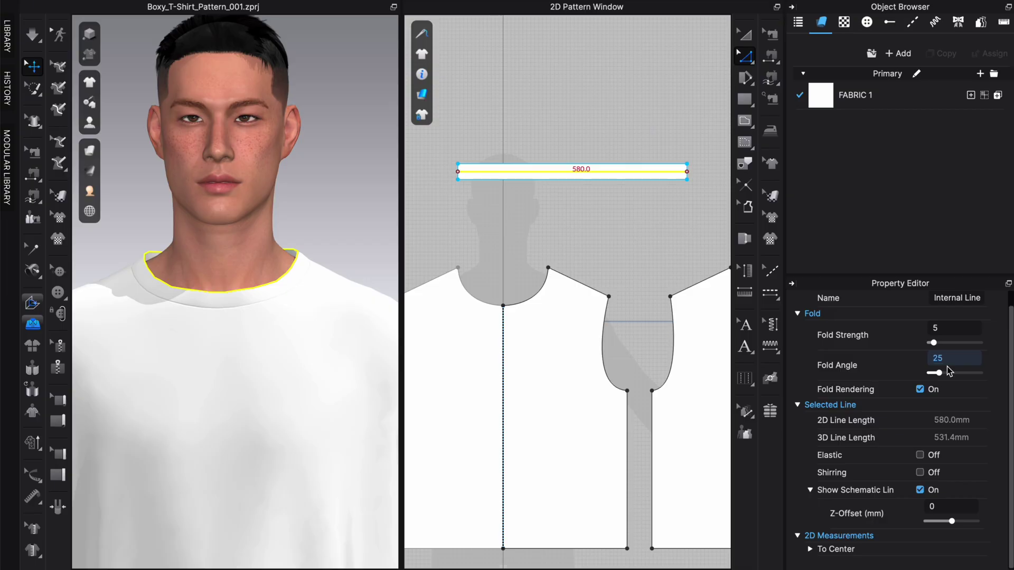
pyautogui.press('Return')
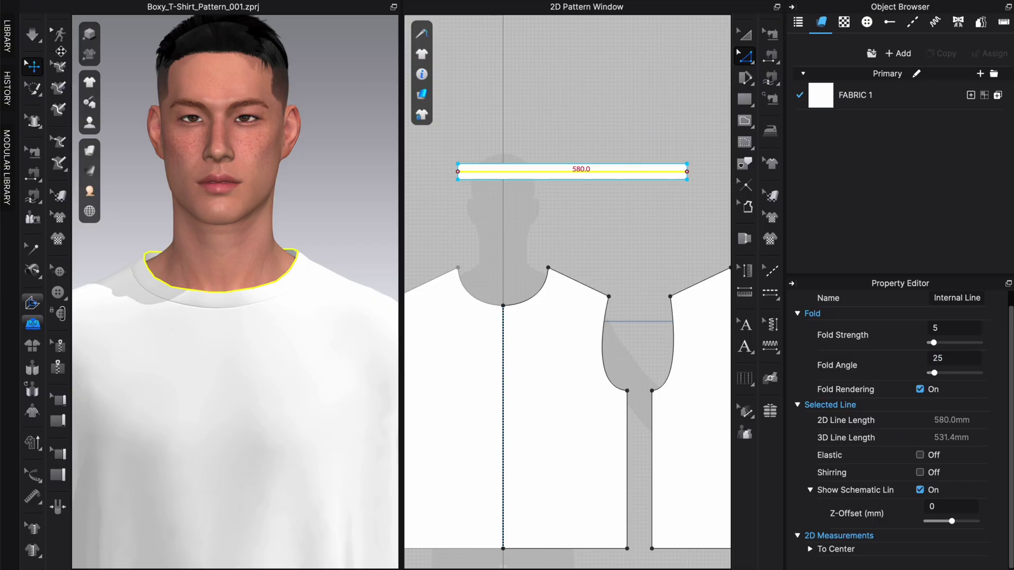
# Simulate the garment with the sharper neckband fold and set the garment rendering style to Thick Textured Surface
pyautogui.click(34, 39)
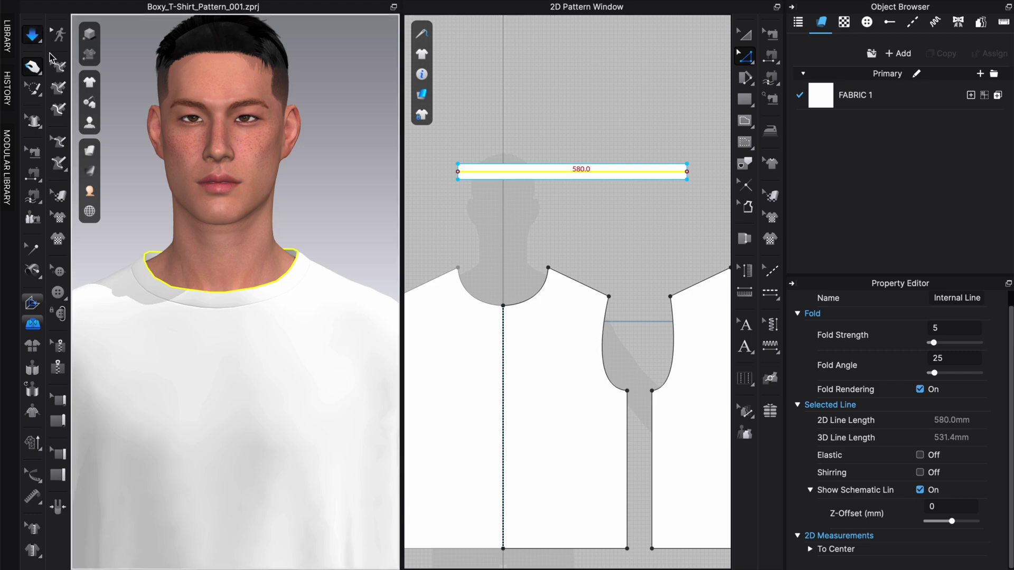
pyautogui.click(320, 194)
pyautogui.click(298, 262)
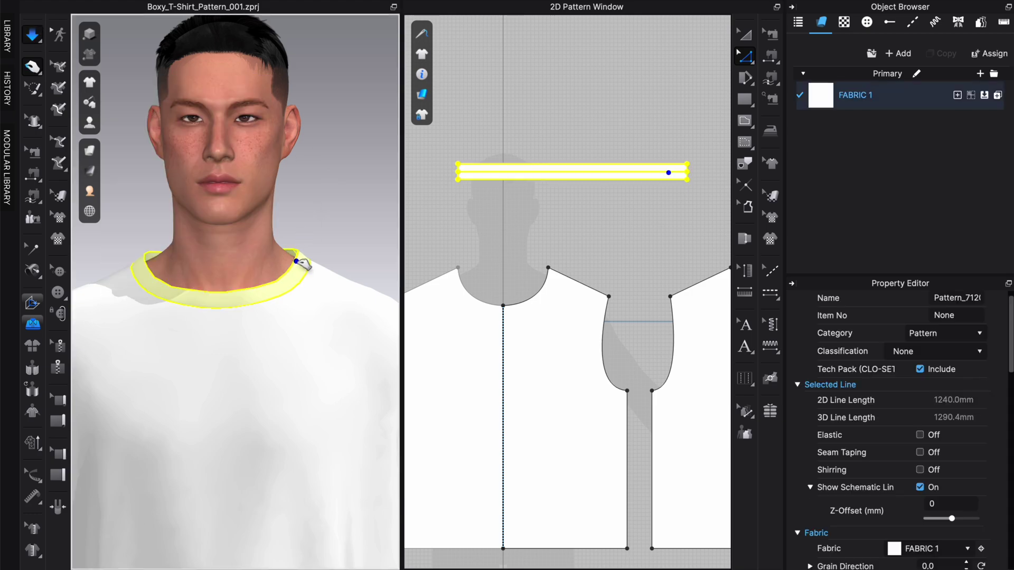
pyautogui.click(132, 165)
pyautogui.moveTo(90, 150)
pyautogui.click(136, 175)
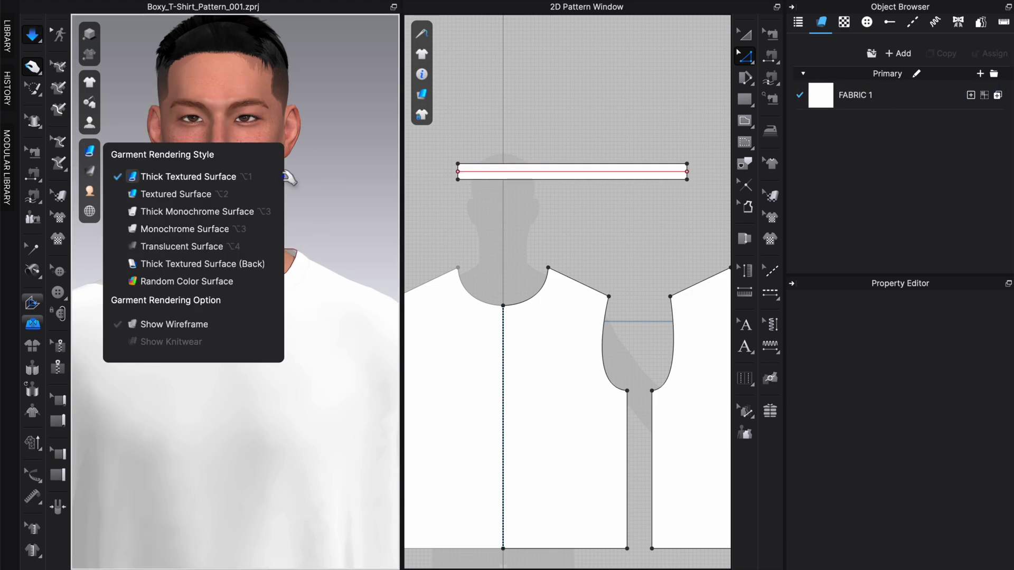
# Examine the neckband's folded edge up close at the front and sides, and stop the simulation
pyautogui.scroll(-2, 249, 306)
pyautogui.scroll(5, 245, 309)
pyautogui.moveTo(245, 308); pyautogui.dragTo(265, 301, button='middle')
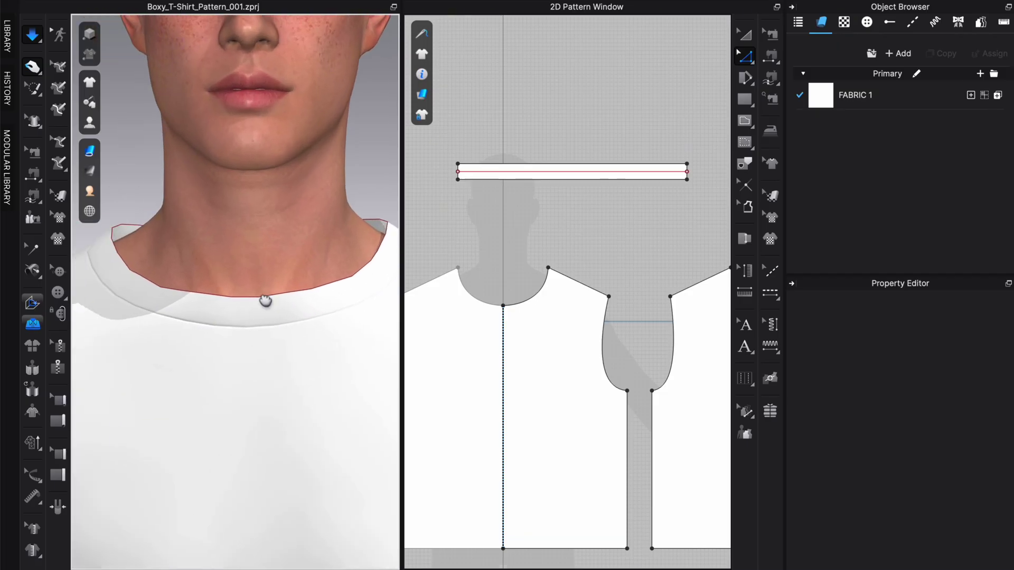
pyautogui.scroll(1, 261, 300)
pyautogui.click(283, 298)
pyautogui.click(378, 184)
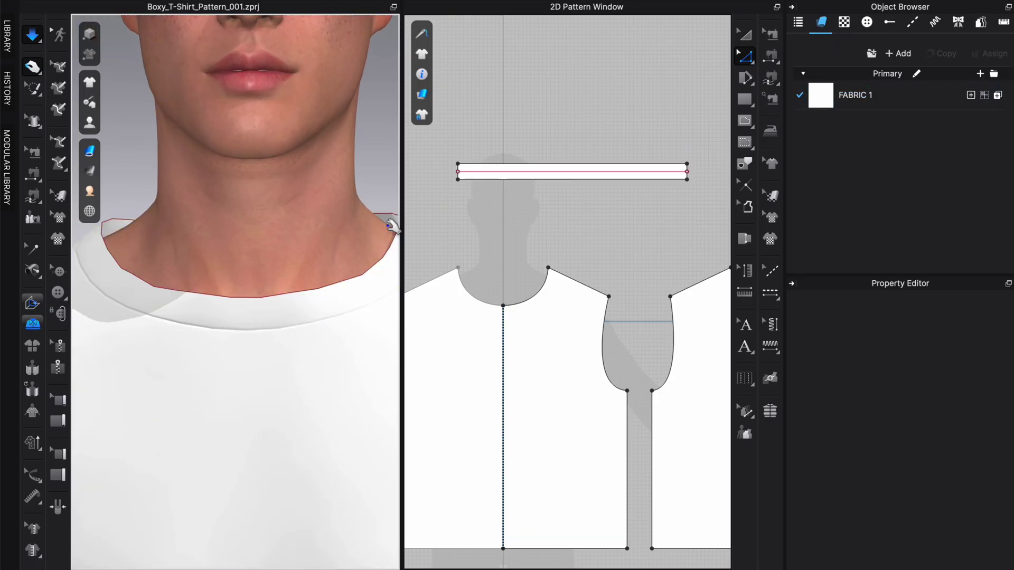
pyautogui.moveTo(391, 226); pyautogui.dragTo(351, 247, button='middle')
pyautogui.click(378, 234)
pyautogui.click(389, 188)
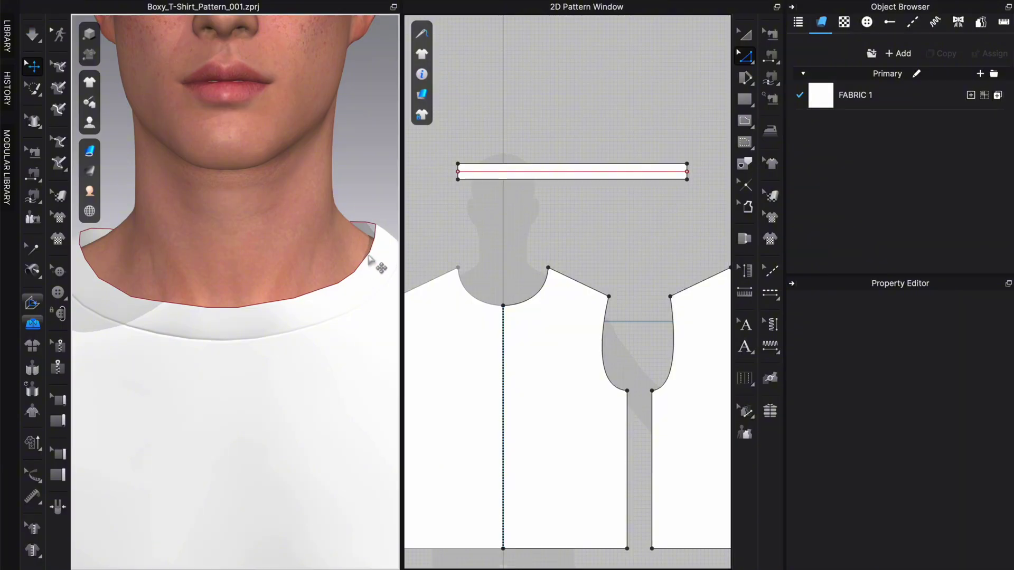
pyautogui.click(368, 256)
pyautogui.click(370, 187)
pyautogui.click(361, 262)
pyautogui.click(383, 175)
pyautogui.click(379, 258)
pyautogui.click(379, 279)
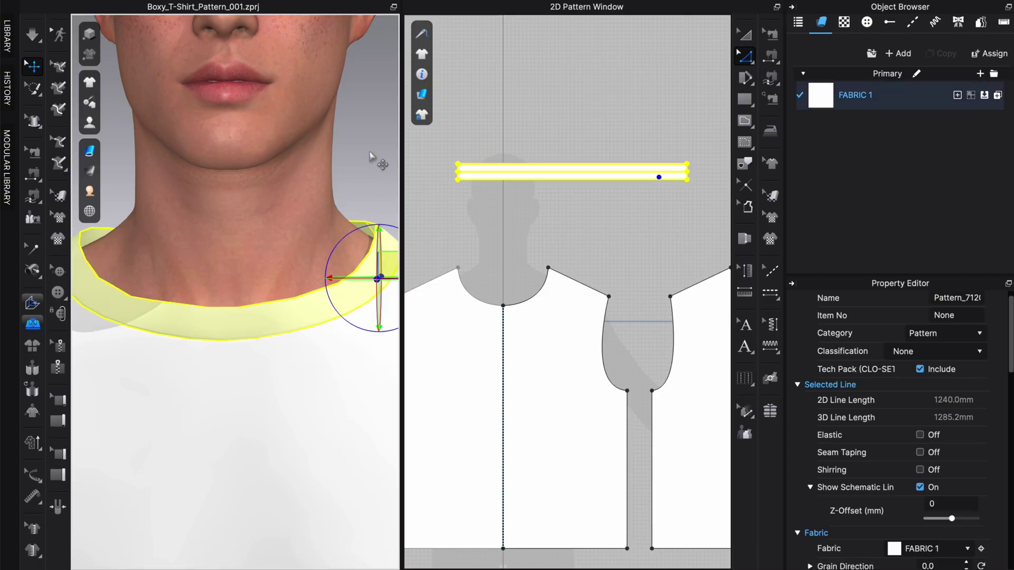
# Set the neckband pattern's Particle Distance to 5 mm
pyautogui.click(346, 287)
pyautogui.scroll(-5, 905, 411)
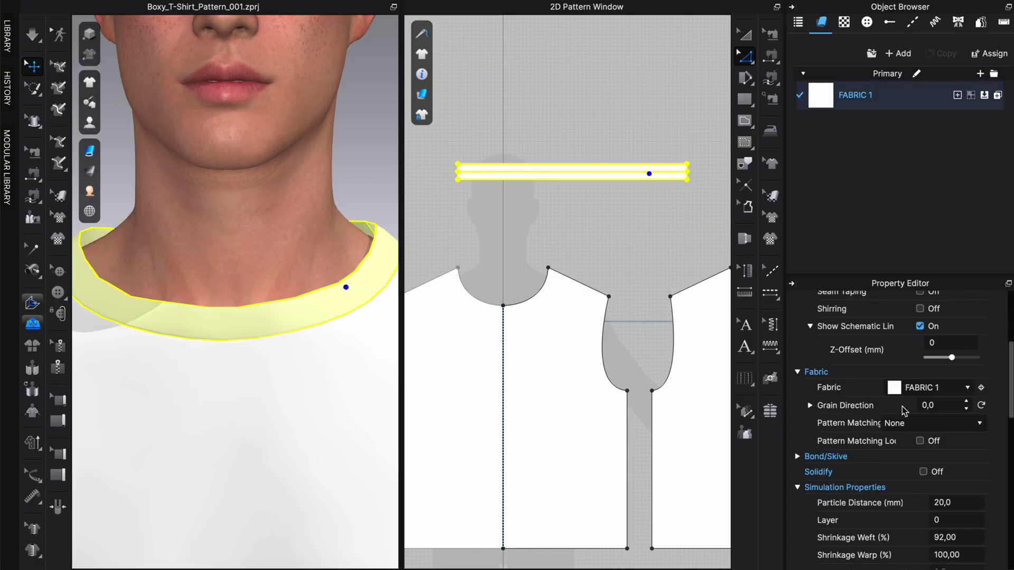
pyautogui.scroll(-3, 904, 411)
pyautogui.click(970, 383)
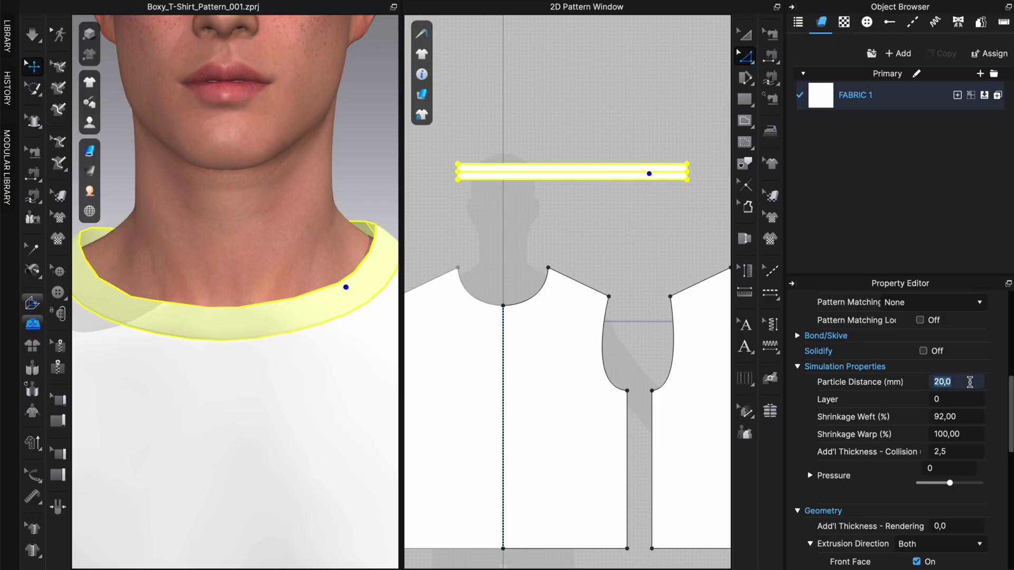
pyautogui.write('5')
pyautogui.press('Return')
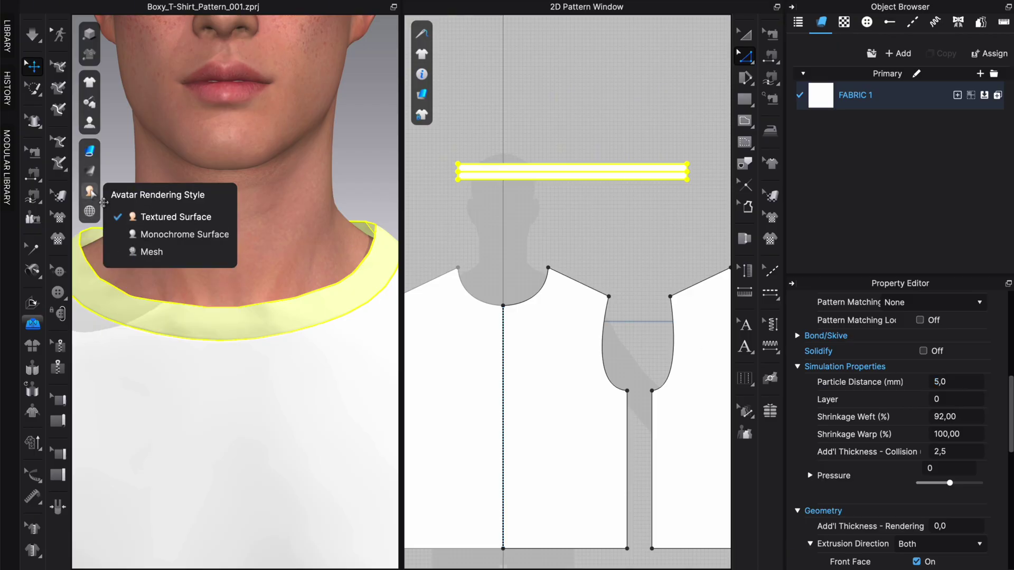
# Show the garment wireframe to compare the mesh density of the neckband and the front body, and hide it again
pyautogui.moveTo(90, 154)
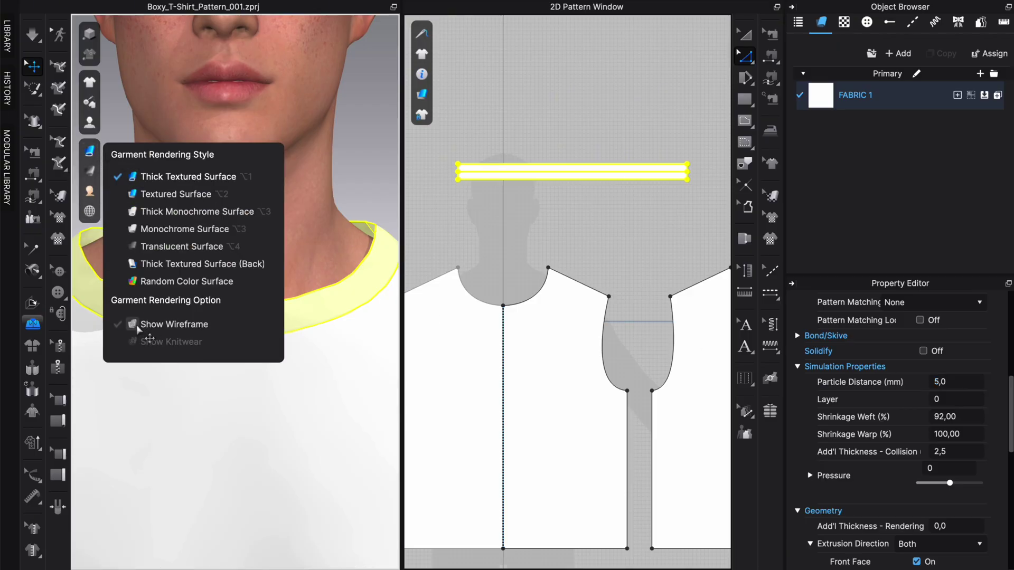
pyautogui.click(150, 324)
pyautogui.click(382, 181)
pyautogui.click(369, 311)
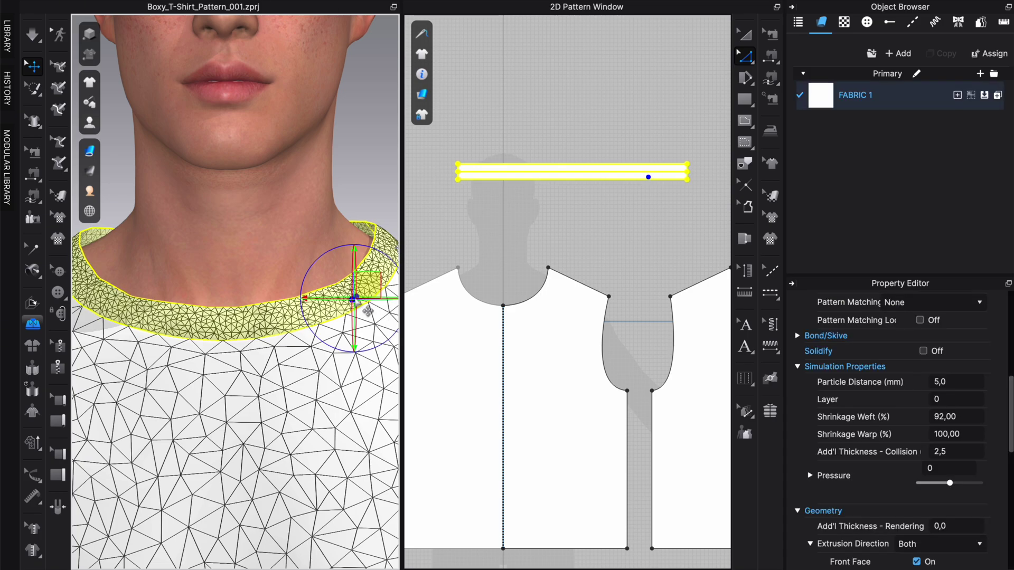
pyautogui.click(302, 430)
pyautogui.scroll(-3, 307, 425)
pyautogui.scroll(4, 307, 425)
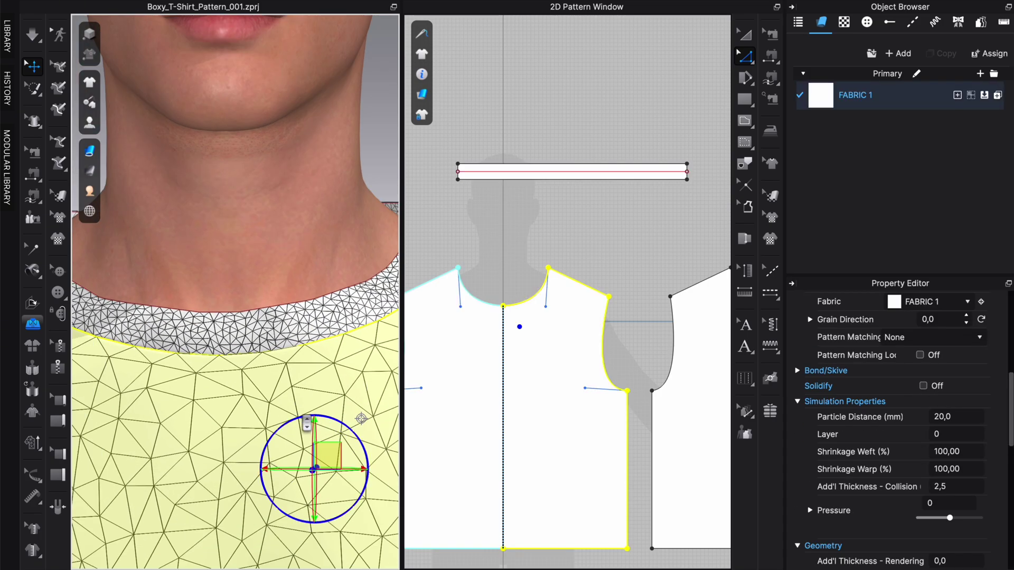
pyautogui.scroll(-6, 307, 425)
pyautogui.scroll(3, 307, 426)
pyautogui.moveTo(86, 204)
pyautogui.click(90, 151)
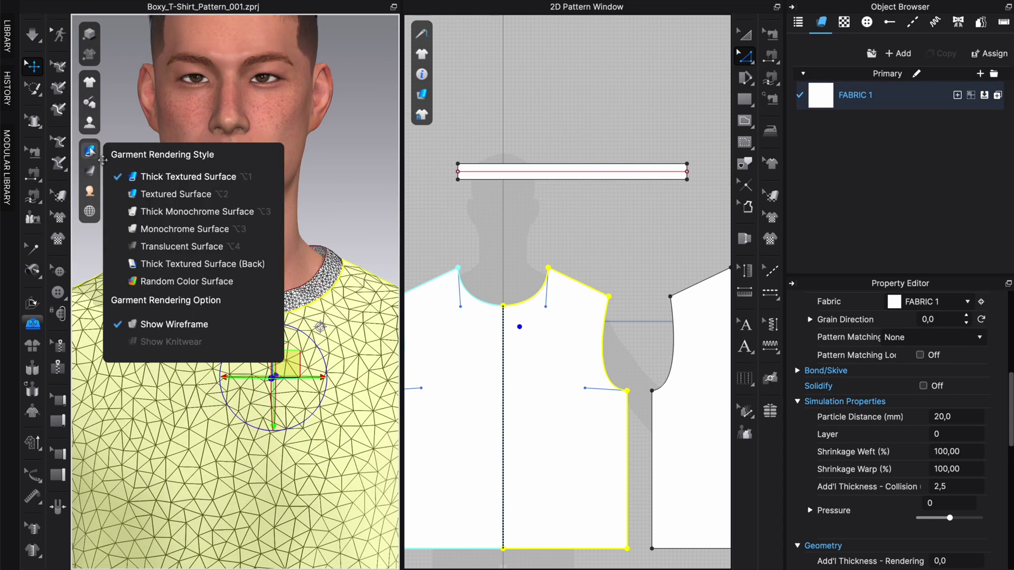
pyautogui.click(131, 324)
pyautogui.click(375, 206)
# Simulate the garment with the finer neckband mesh, inspect the neckband up close, and stop the simulation
pyautogui.press('space')
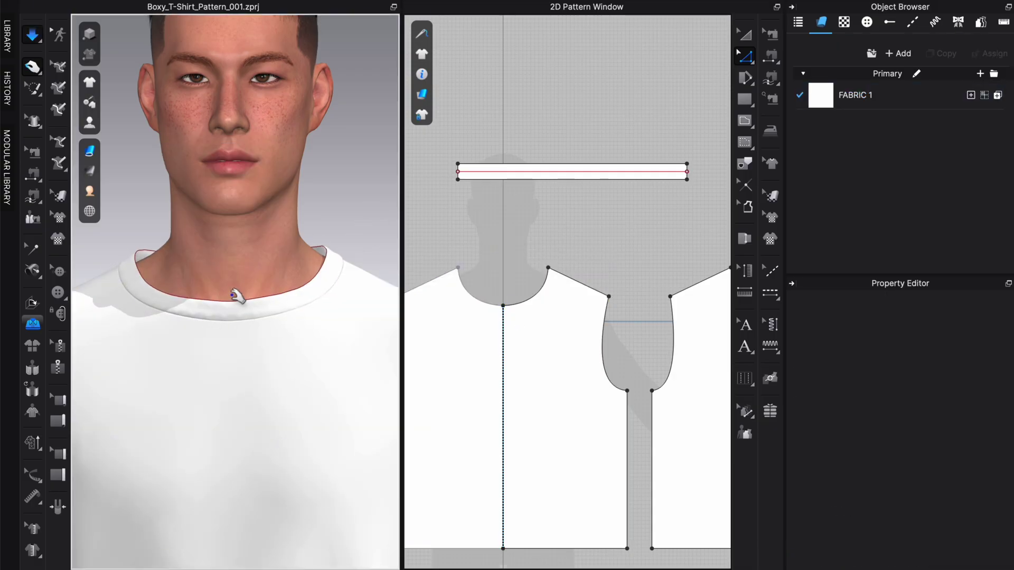
pyautogui.scroll(3, 238, 305)
pyautogui.scroll(3, 238, 305)
pyautogui.scroll(-2, 238, 307)
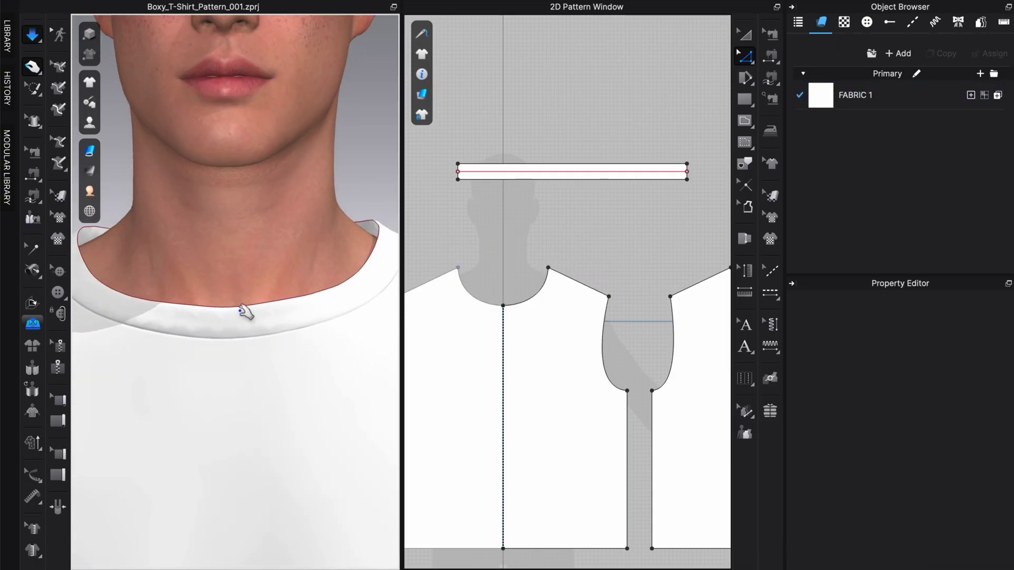
pyautogui.click(239, 312)
pyautogui.click(379, 184)
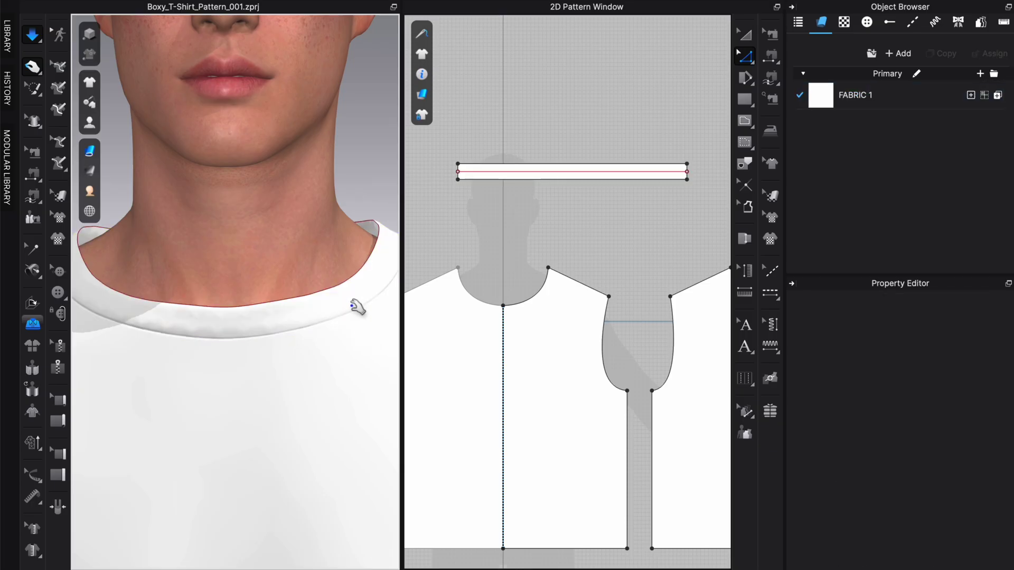
pyautogui.moveTo(357, 297); pyautogui.dragTo(363, 253)
pyautogui.click(33, 34)
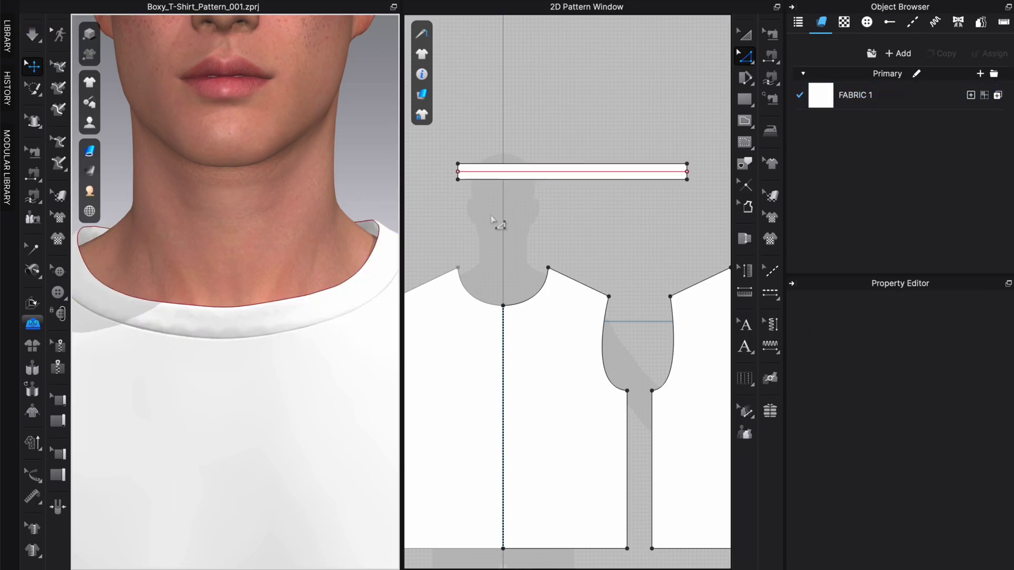
# Toggle Fold Rendering off and back on for the neckband's central internal line to compare the folded edge
pyautogui.click(353, 279)
pyautogui.scroll(1, 885, 386)
pyautogui.scroll(-3, 657, 216)
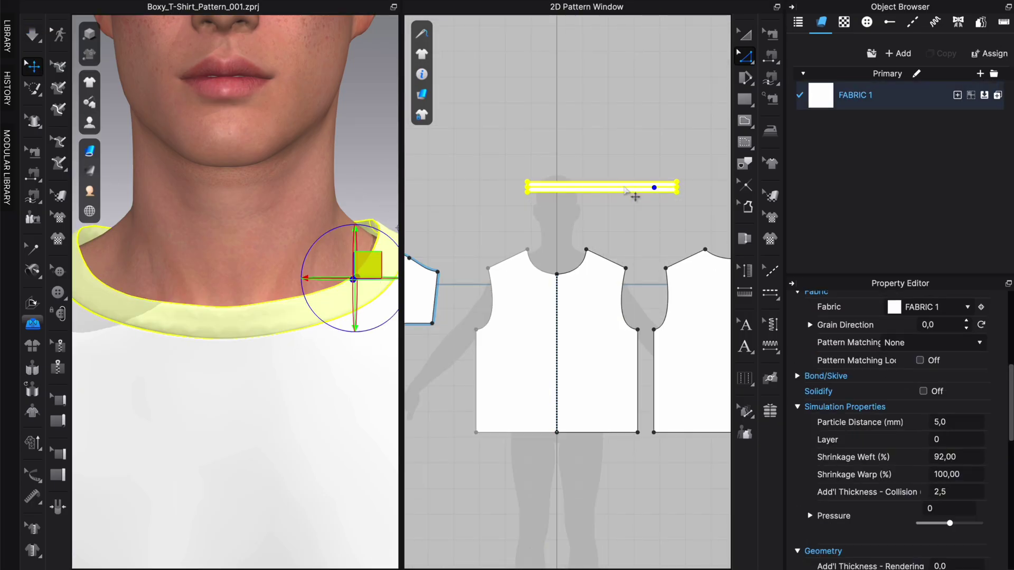
pyautogui.click(628, 141)
pyautogui.scroll(6, 555, 206)
pyautogui.click(597, 155)
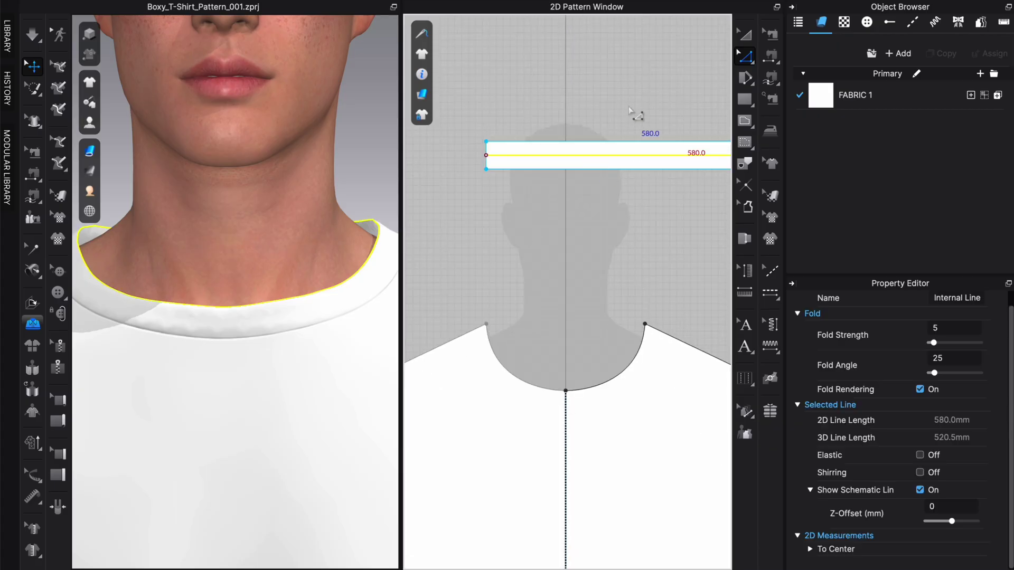
pyautogui.click(920, 389)
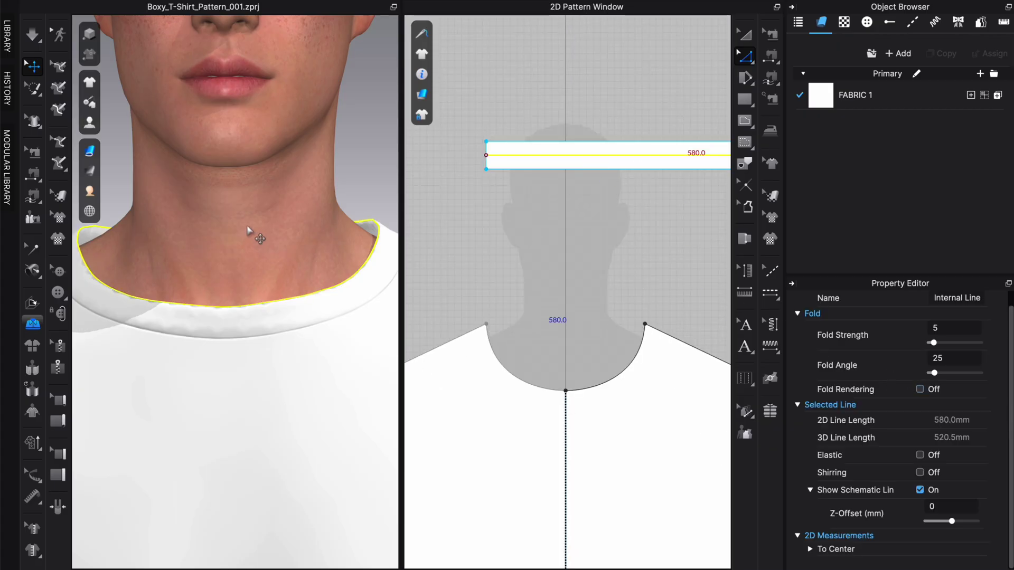
pyautogui.click(920, 389)
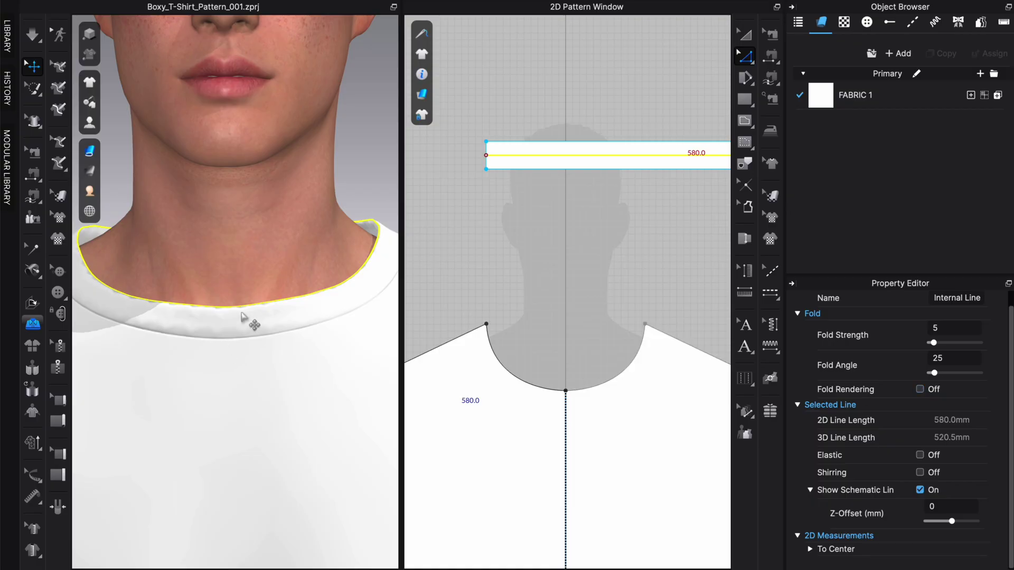
pyautogui.click(920, 390)
pyautogui.click(370, 199)
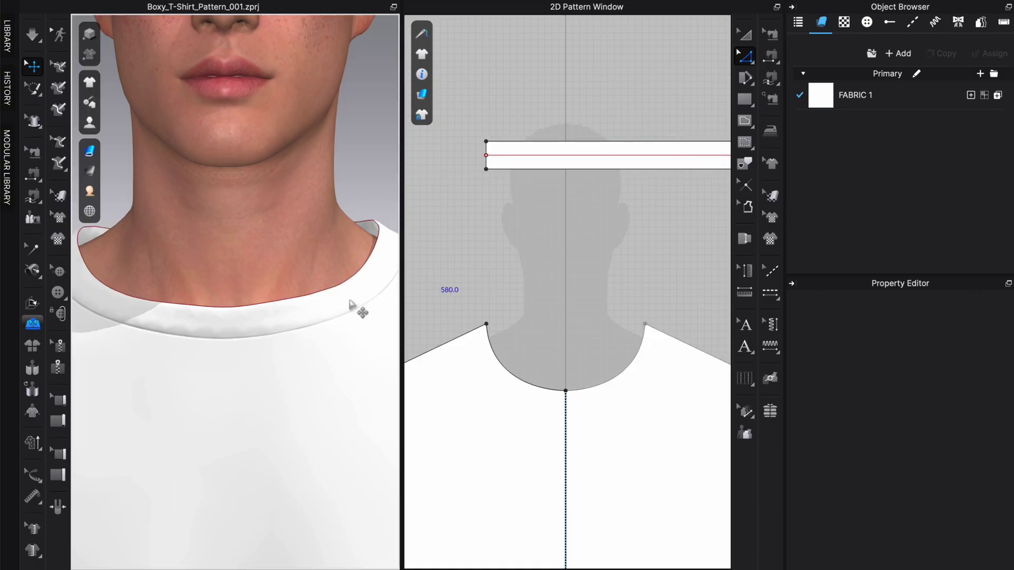
# Set the seam along the neckband's long edges to Turned
pyautogui.scroll(2, 602, 232)
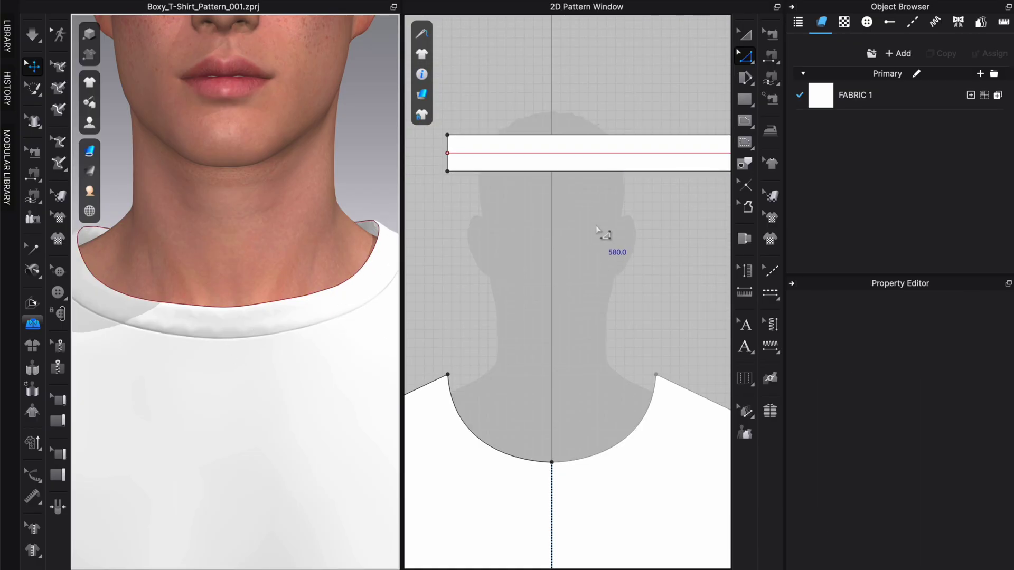
pyautogui.scroll(-3, 641, 233)
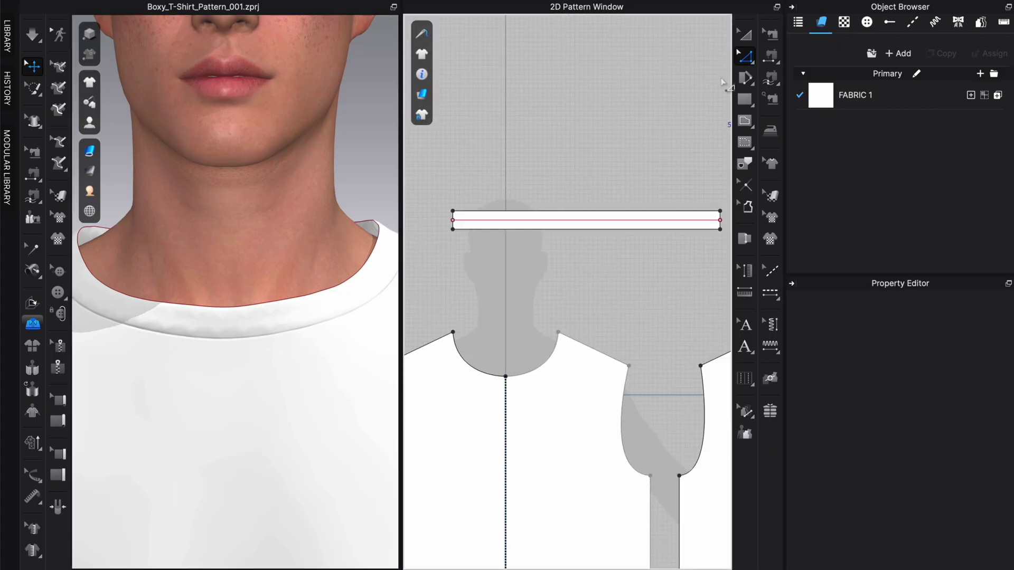
pyautogui.click(640, 215)
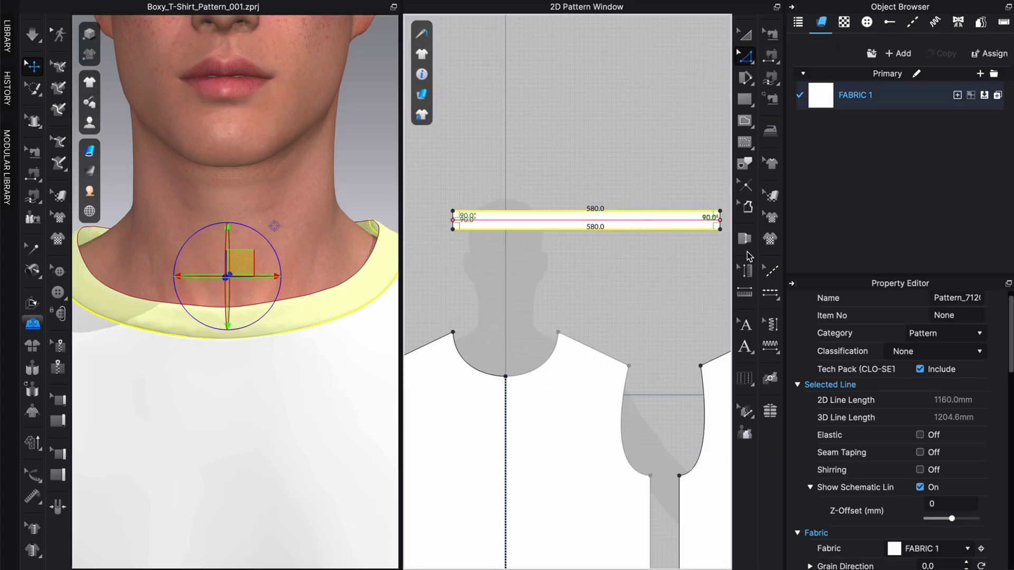
pyautogui.click(713, 162)
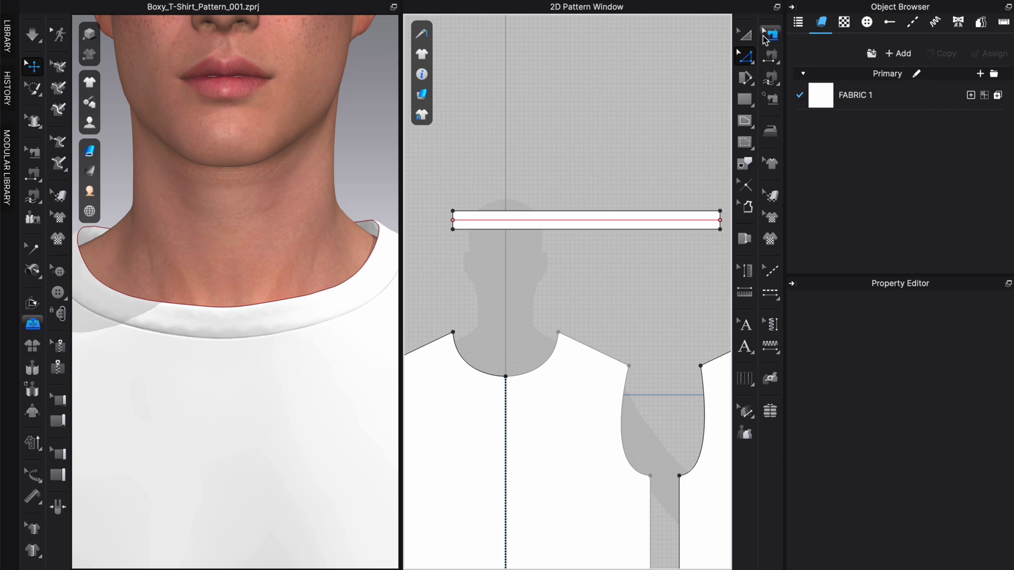
pyautogui.click(770, 34)
pyautogui.click(649, 211)
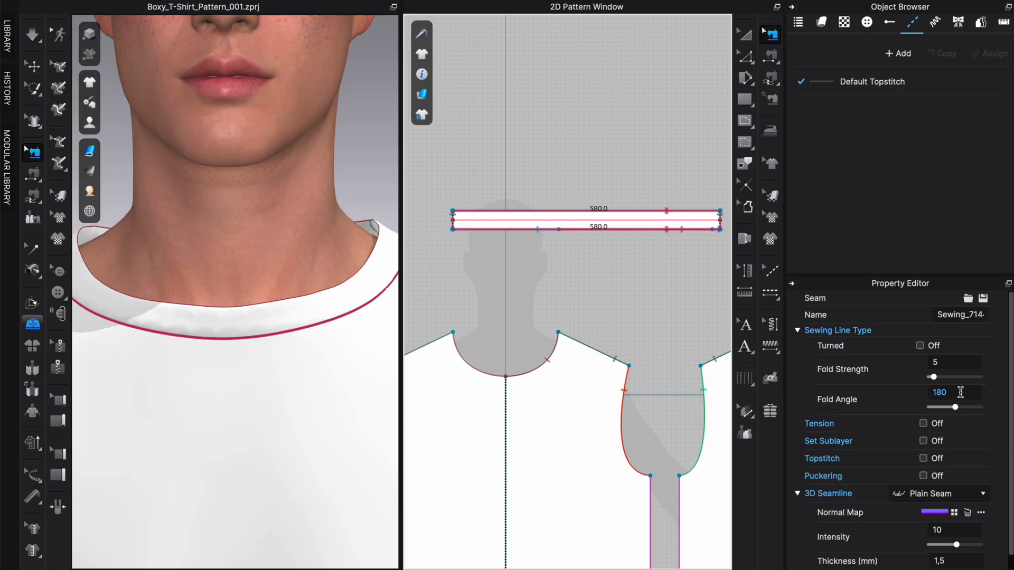
pyautogui.click(920, 347)
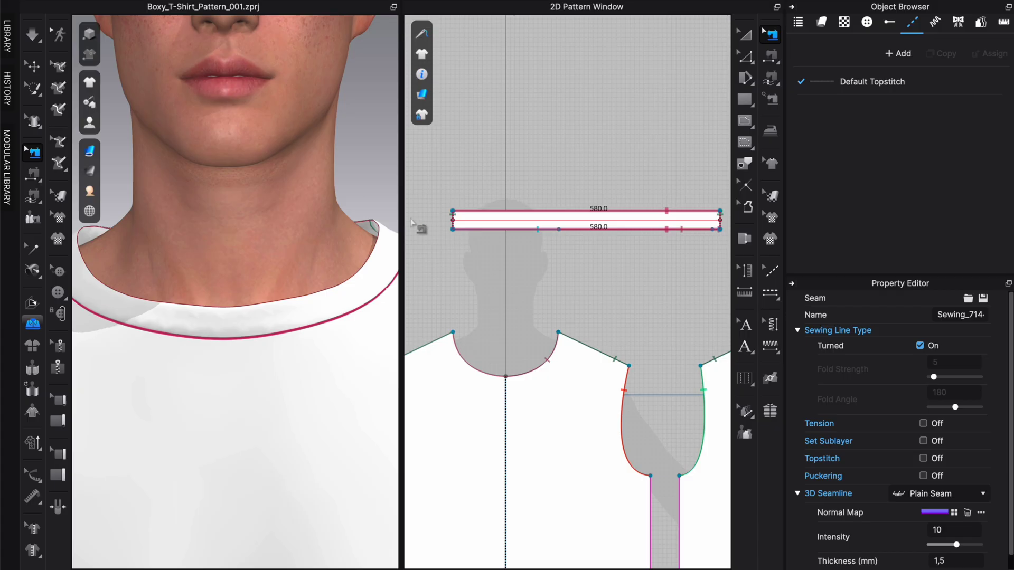
# Simulate the garment with the turned neckband seam, examine the seam where the neckband meets the front, and stop the simulation
pyautogui.click(37, 37)
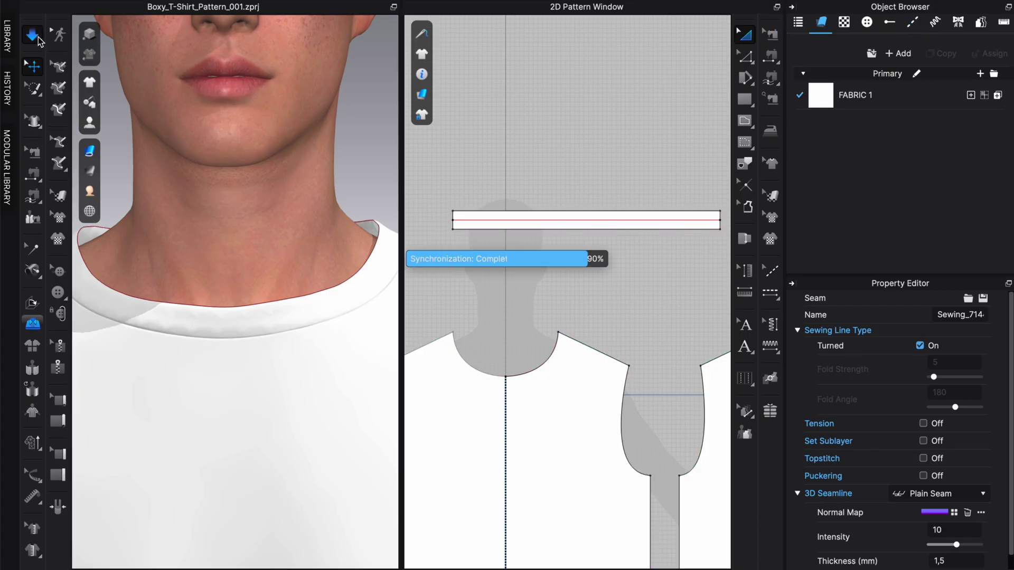
pyautogui.scroll(4, 274, 341)
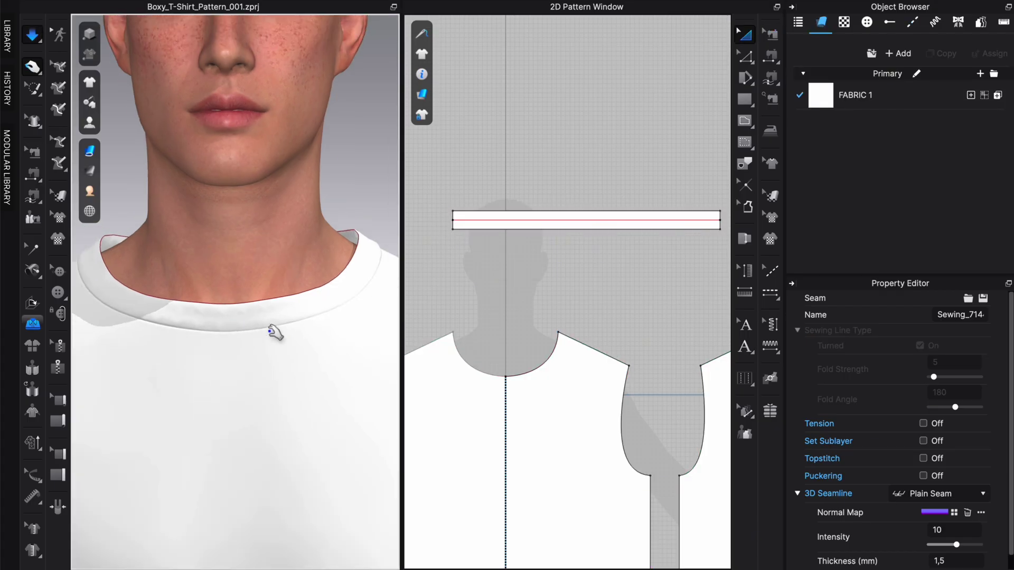
pyautogui.click(272, 343)
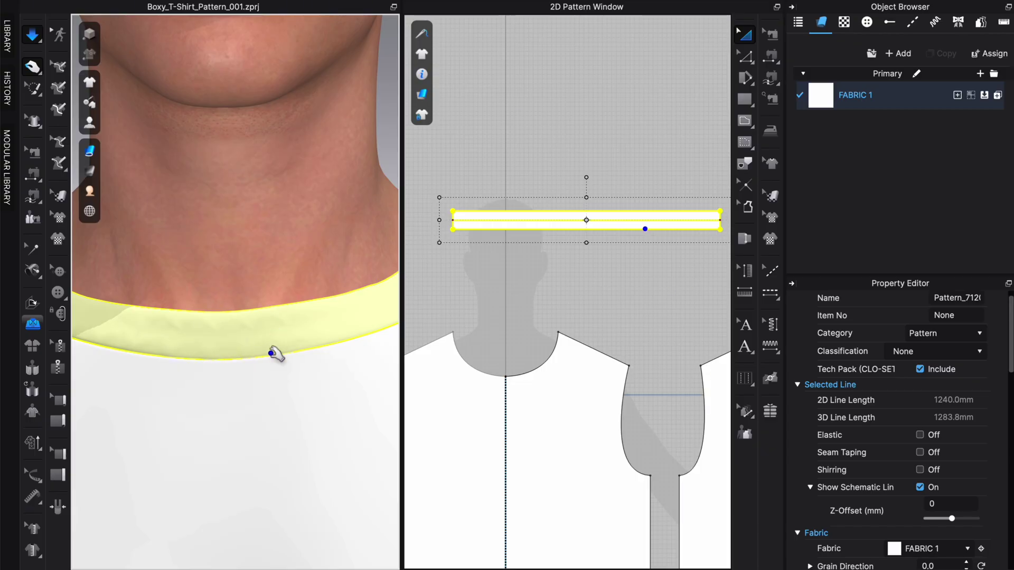
pyautogui.click(302, 292)
pyautogui.click(302, 353)
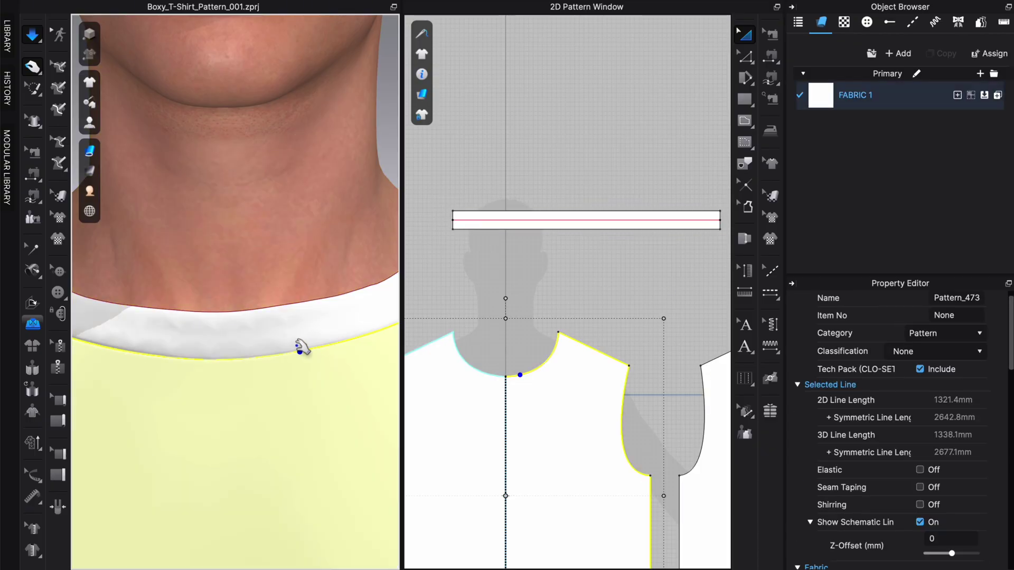
pyautogui.click(315, 325)
pyautogui.click(319, 236)
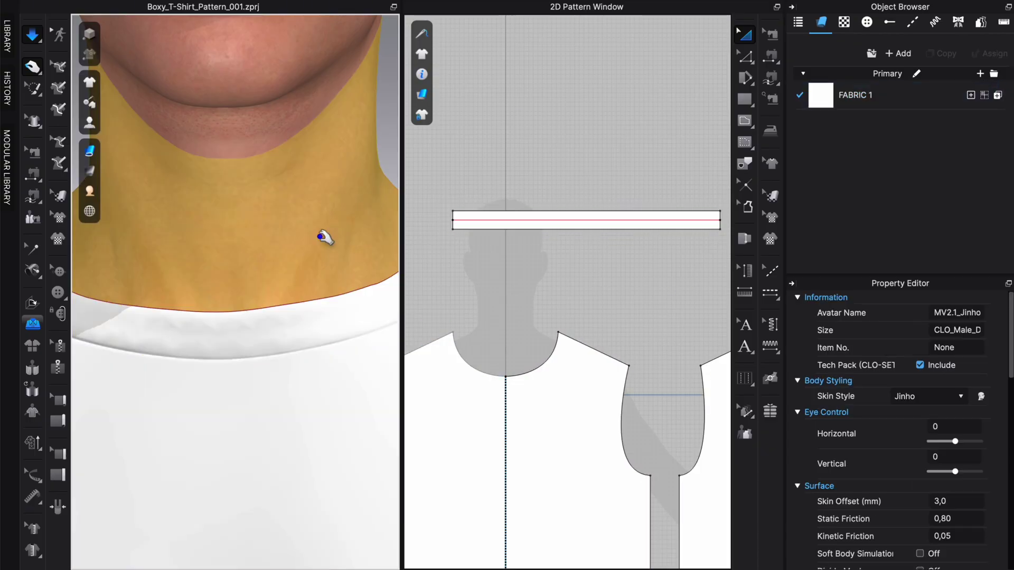
pyautogui.click(32, 42)
# Examine the whole T-shirt on the avatar in front view and the neckline up close
pyautogui.scroll(-5, 192, 182)
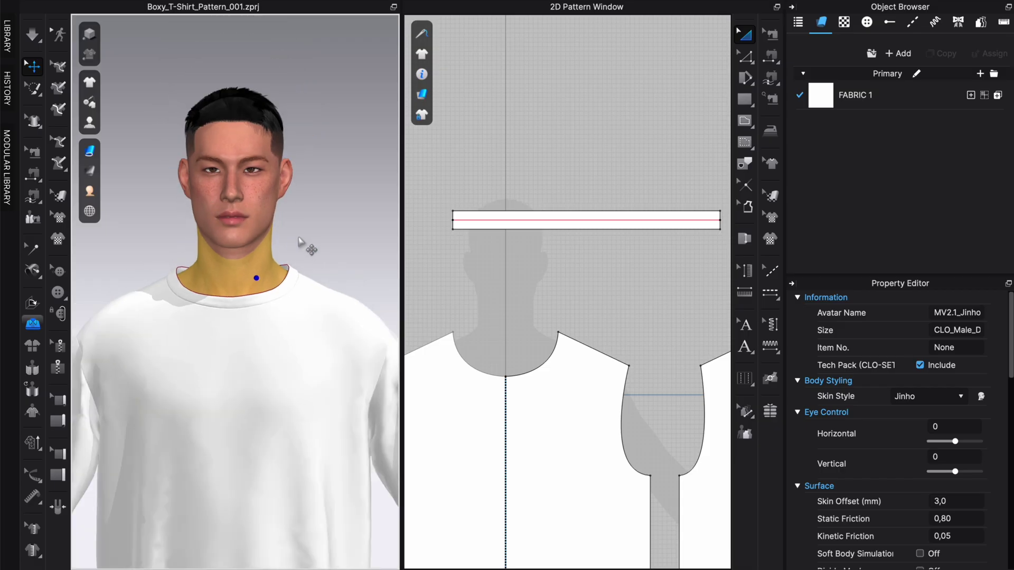
pyautogui.click(299, 242)
pyautogui.moveTo(343, 290); pyautogui.dragTo(208, 290, button='right')
pyautogui.press('2')
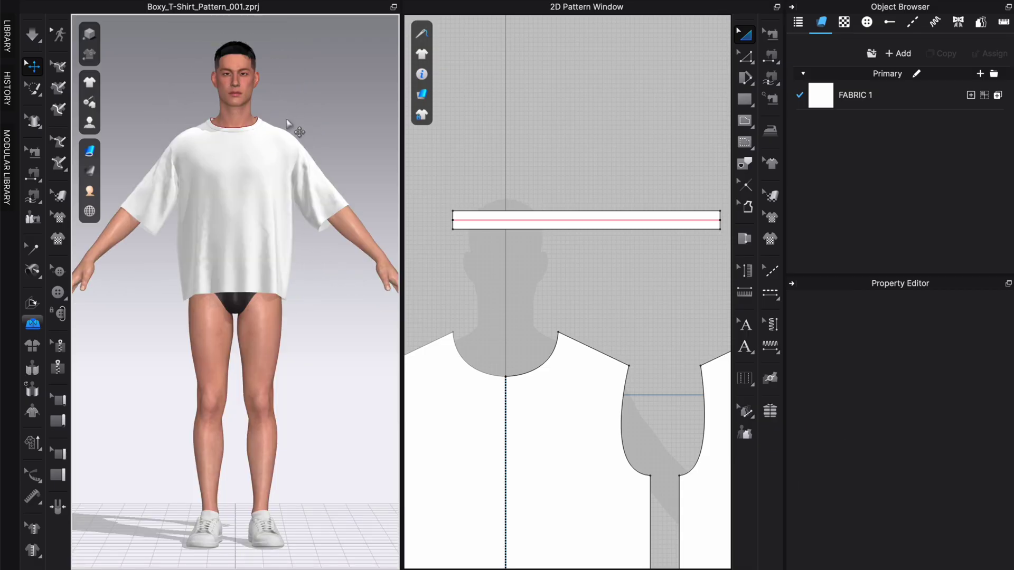
pyautogui.scroll(8, 272, 143)
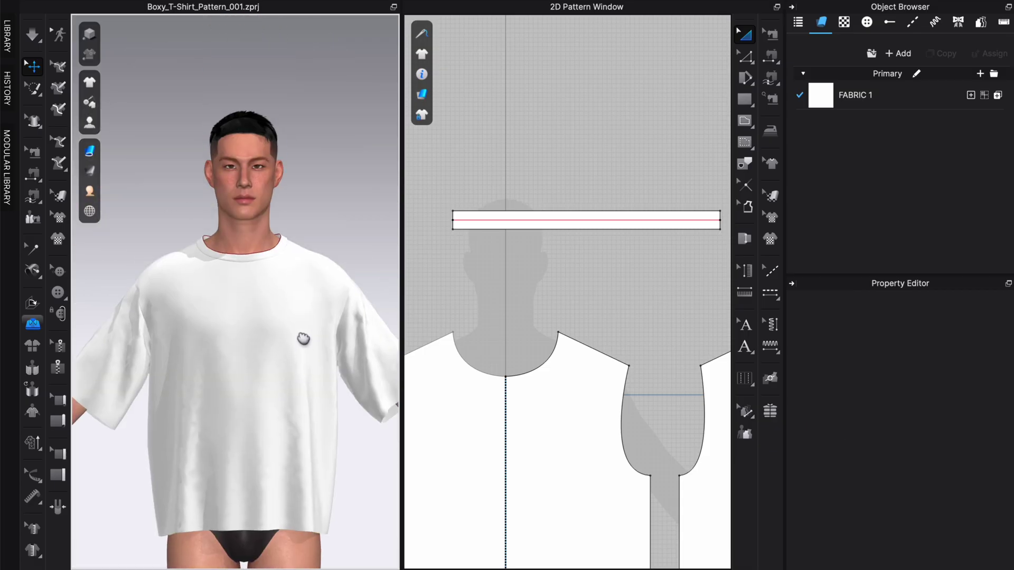
pyautogui.scroll(5, 286, 271)
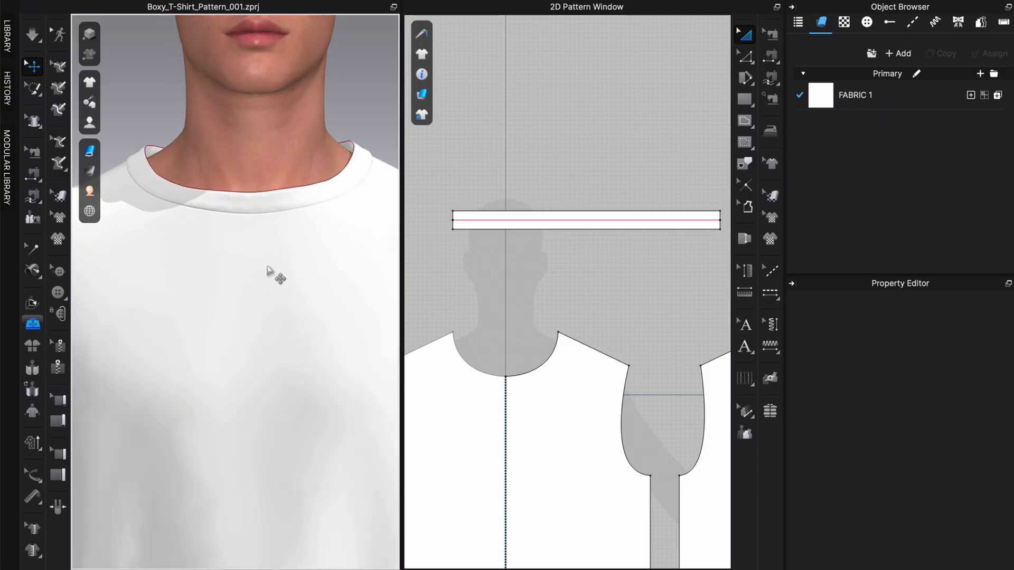
# Set the neckband pattern's Add'l Thickness - Collision to 0 mm and simulate briefly
pyautogui.click(545, 214)
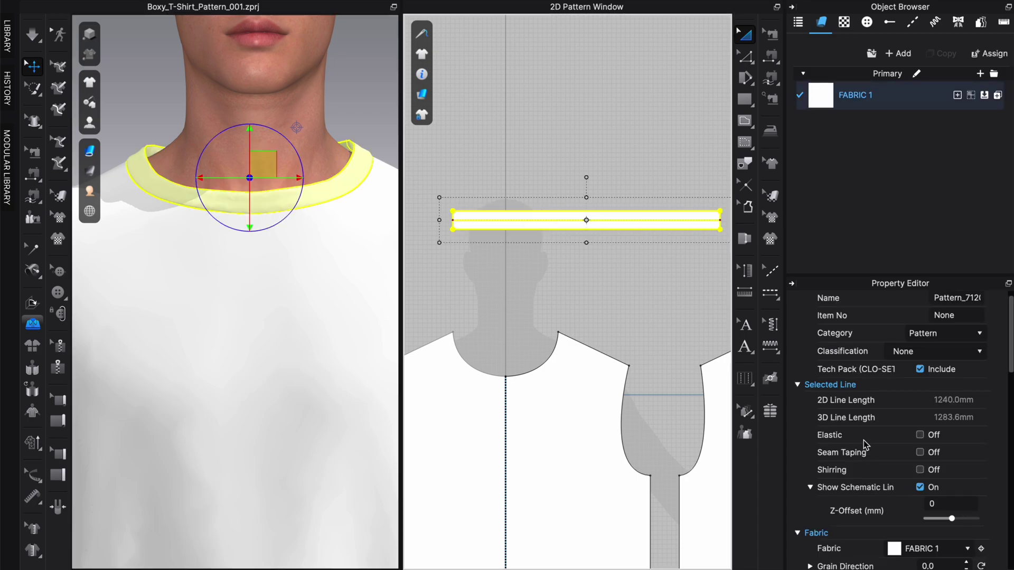
pyautogui.moveTo(1010, 365); pyautogui.dragTo(1010, 443)
pyautogui.click(951, 452)
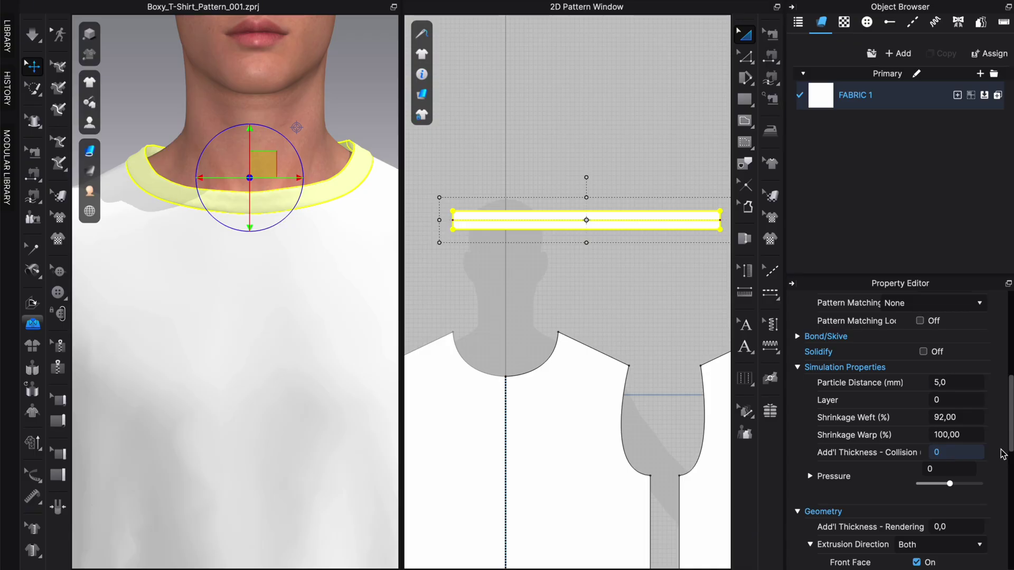
pyautogui.write('0')
pyautogui.press('Return')
pyautogui.press('space')
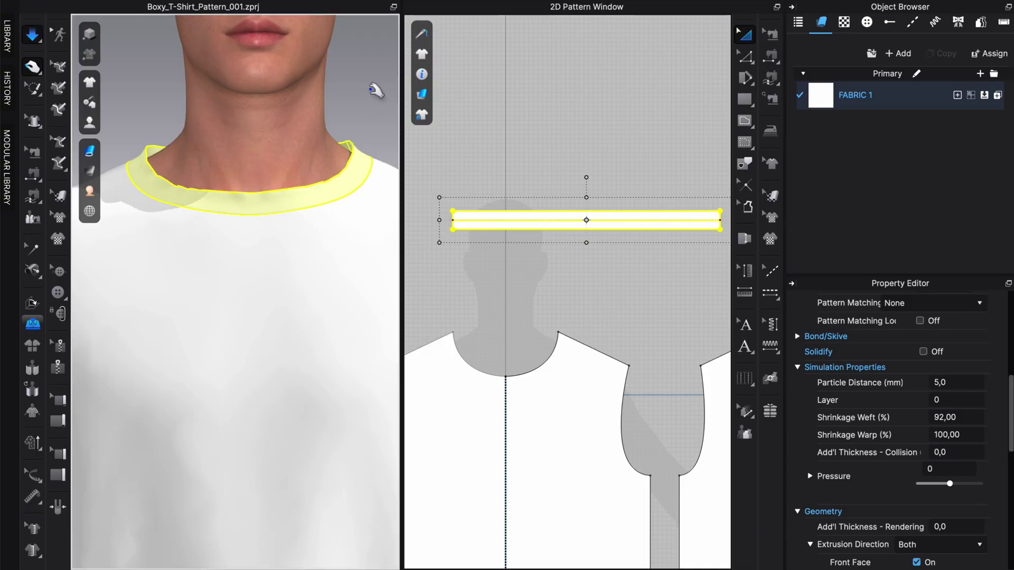
pyautogui.press('space')
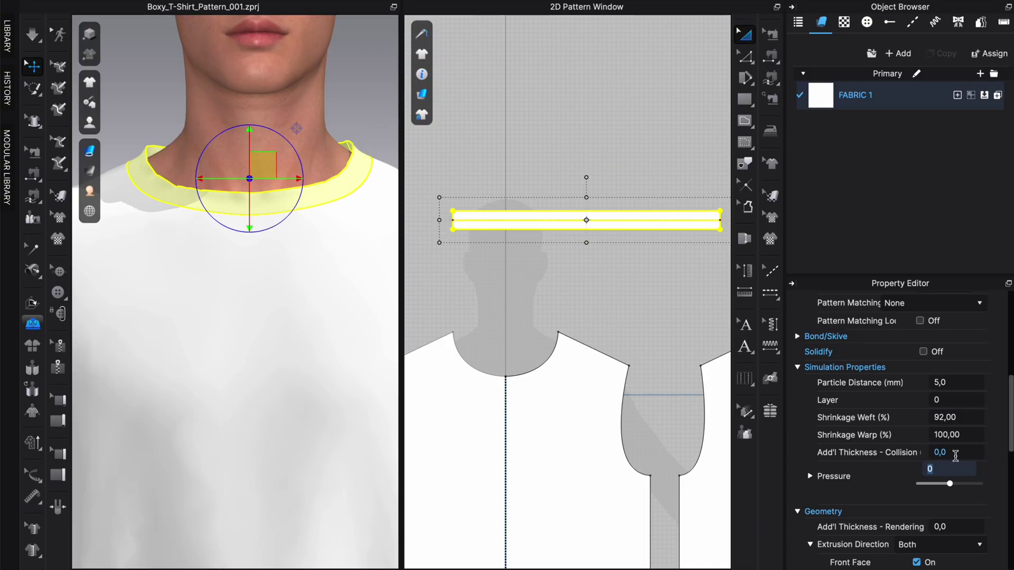
# Set the neckband pattern's Add'l Thickness - Collision to 1 mm and simulate the garment
pyautogui.click(959, 455)
pyautogui.write('1')
pyautogui.press('Return')
pyautogui.press('space')
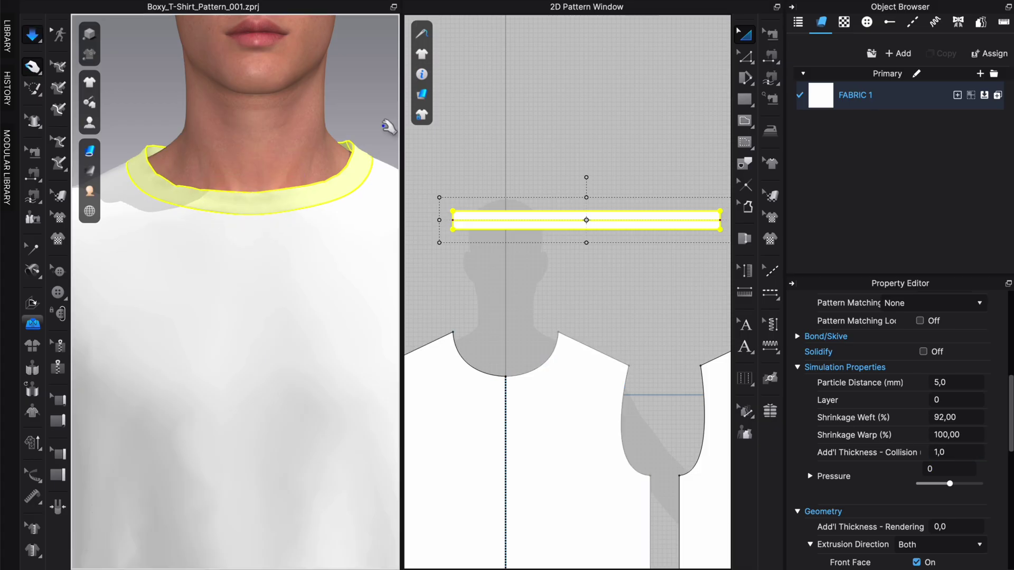
pyautogui.click(370, 136)
pyautogui.press('space')
pyautogui.press('space')
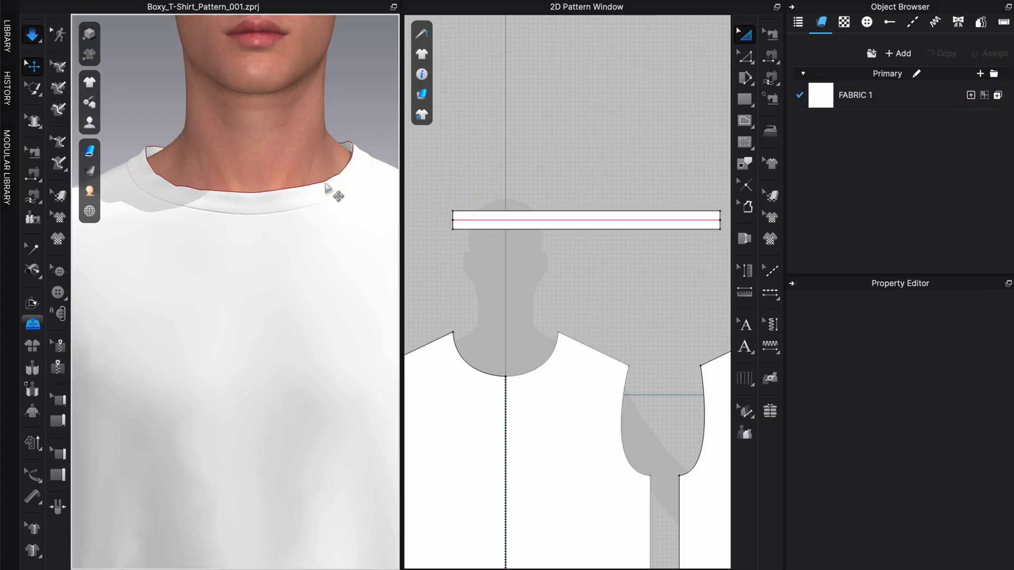
# Set the neckband pattern's Add'l Thickness - Collision to 2.5 mm and simulate the garment briefly
pyautogui.click(326, 182)
pyautogui.press('space')
pyautogui.click(960, 454)
pyautogui.write('2')
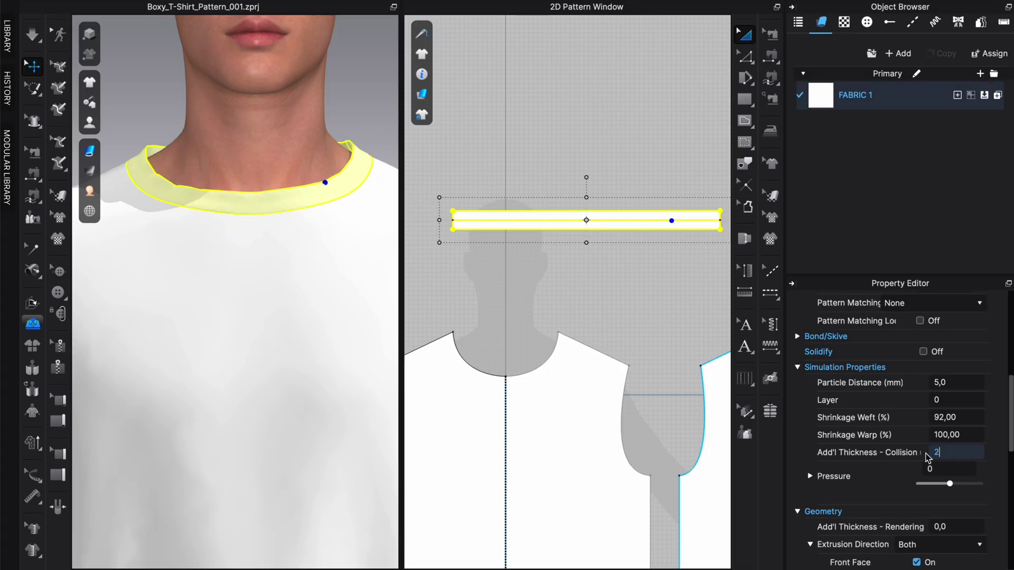
pyautogui.write(',5')
pyautogui.press('Return')
pyautogui.press('space')
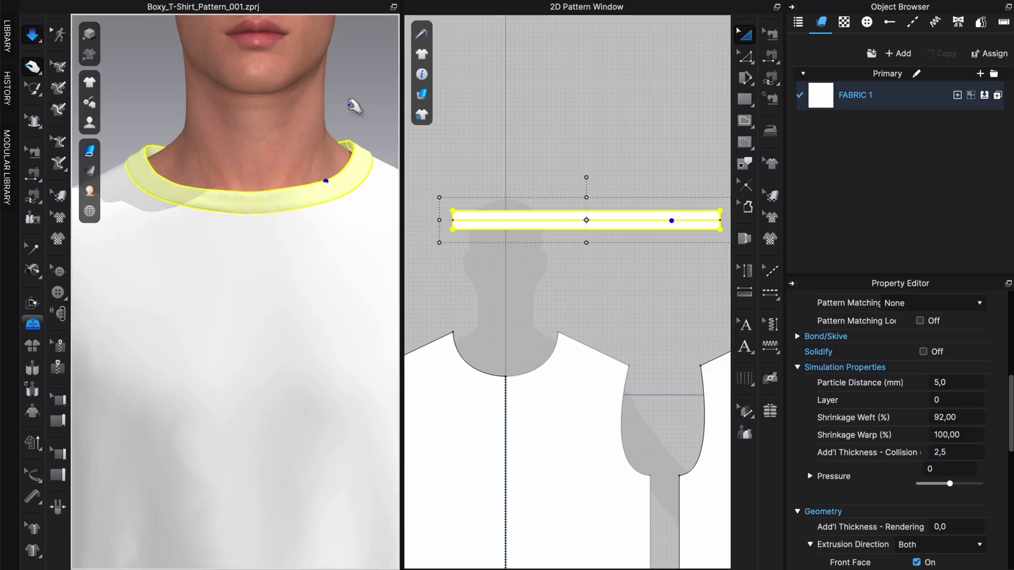
pyautogui.click(354, 105)
pyautogui.press('space')
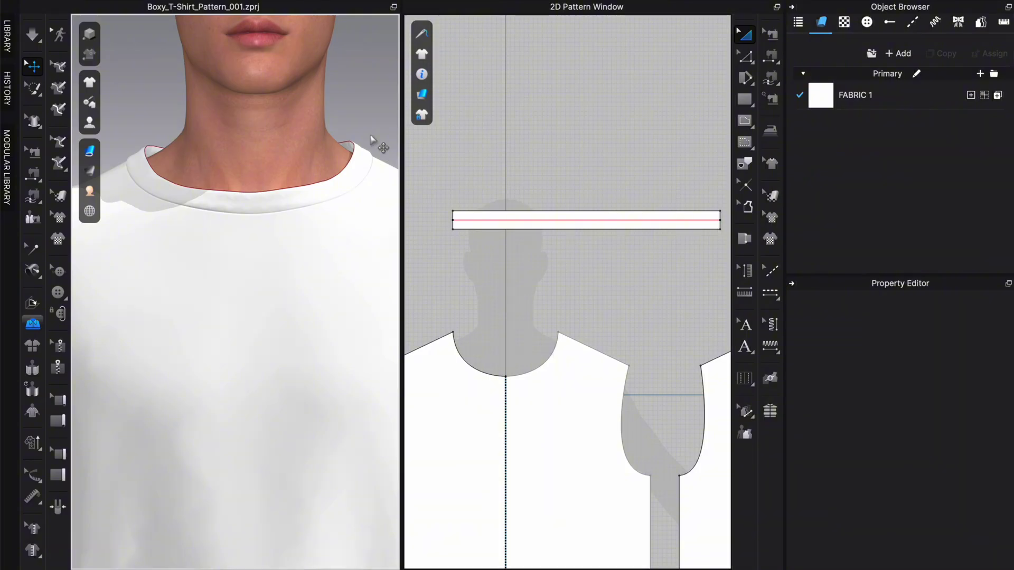
# Set the avatar's Skin Offset to 0 mm and start simulating the garment
pyautogui.moveTo(385, 170); pyautogui.dragTo(396, 163, button='right')
pyautogui.scroll(-3, 304, 165)
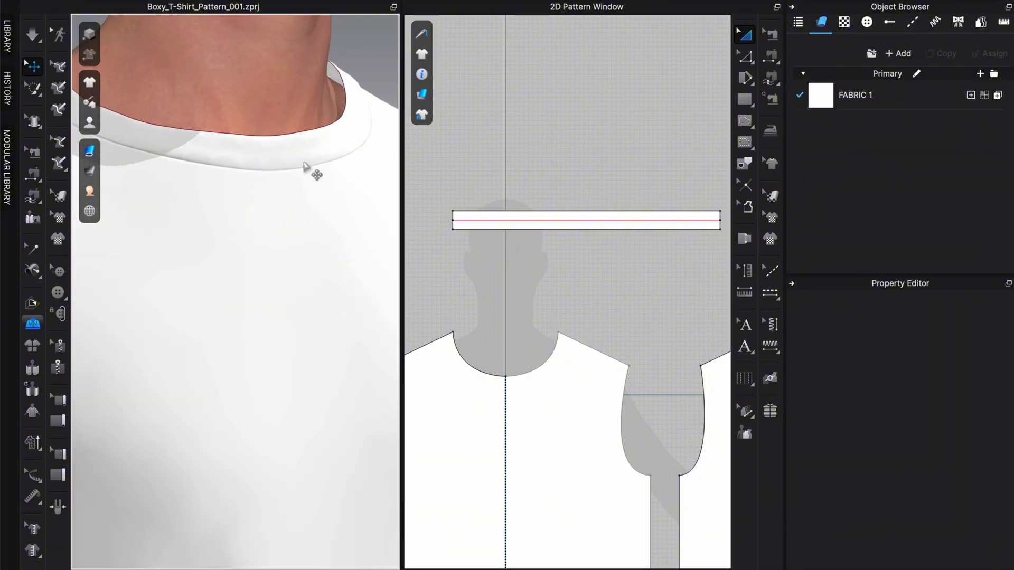
pyautogui.moveTo(305, 163); pyautogui.dragTo(319, 242, button='middle')
pyautogui.moveTo(333, 242)
pyautogui.mouseDown(button='right')
pyautogui.moveTo(344, 231)
pyautogui.moveTo(324, 226)
pyautogui.moveTo(328, 235)
pyautogui.mouseUp(button='right')
pyautogui.click(323, 244)
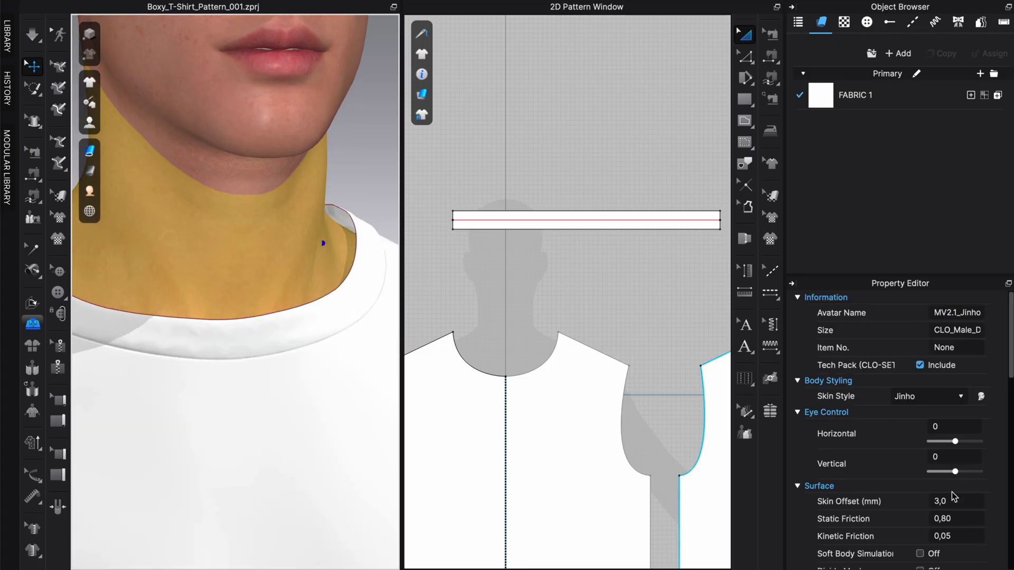
pyautogui.click(971, 496)
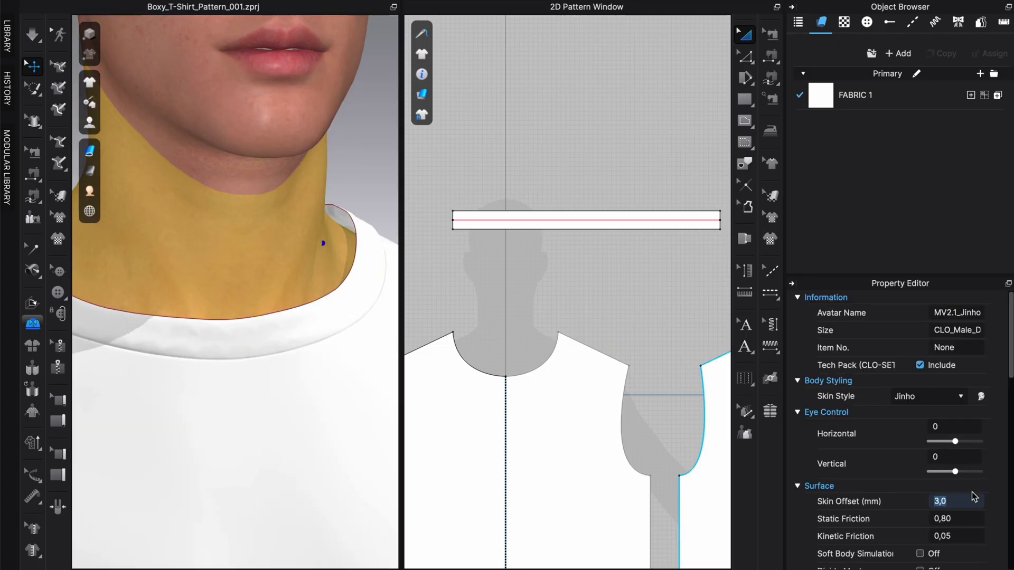
pyautogui.write('0')
pyautogui.press('Return')
pyautogui.press('space')
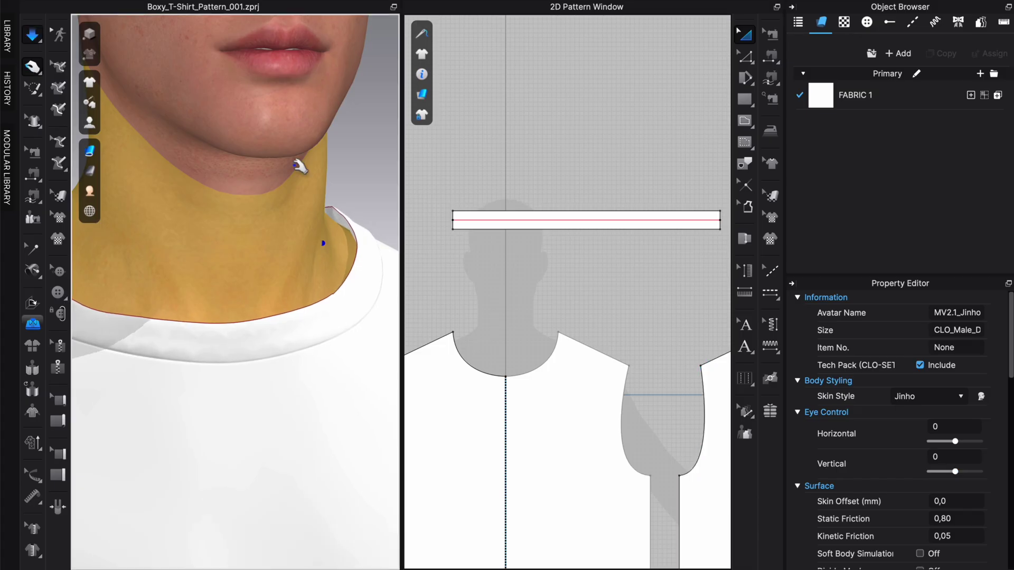
# Tug the neckband into place at the side of the neck during simulation, check it in front view, and stop the simulation
pyautogui.moveTo(366, 224)
pyautogui.mouseDown(button='right')
pyautogui.moveTo(355, 220)
pyautogui.moveTo(374, 223)
pyautogui.moveTo(365, 227)
pyautogui.mouseUp(button='right')
pyautogui.moveTo(357, 229)
pyautogui.mouseDown()
pyautogui.moveTo(376, 229)
pyautogui.moveTo(340, 228)
pyautogui.moveTo(344, 222)
pyautogui.mouseUp()
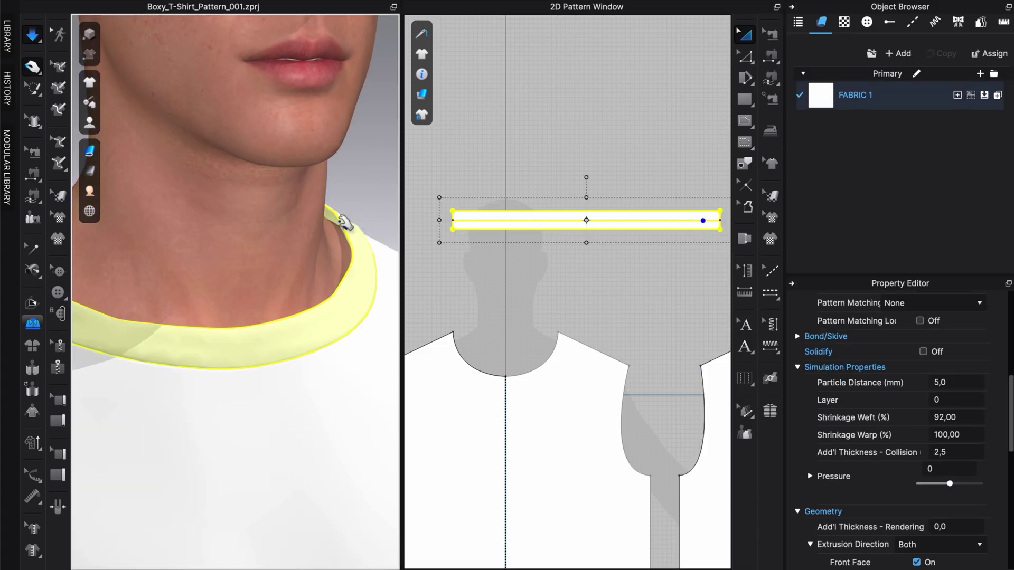
pyautogui.rightClick(371, 206)
pyautogui.press('2')
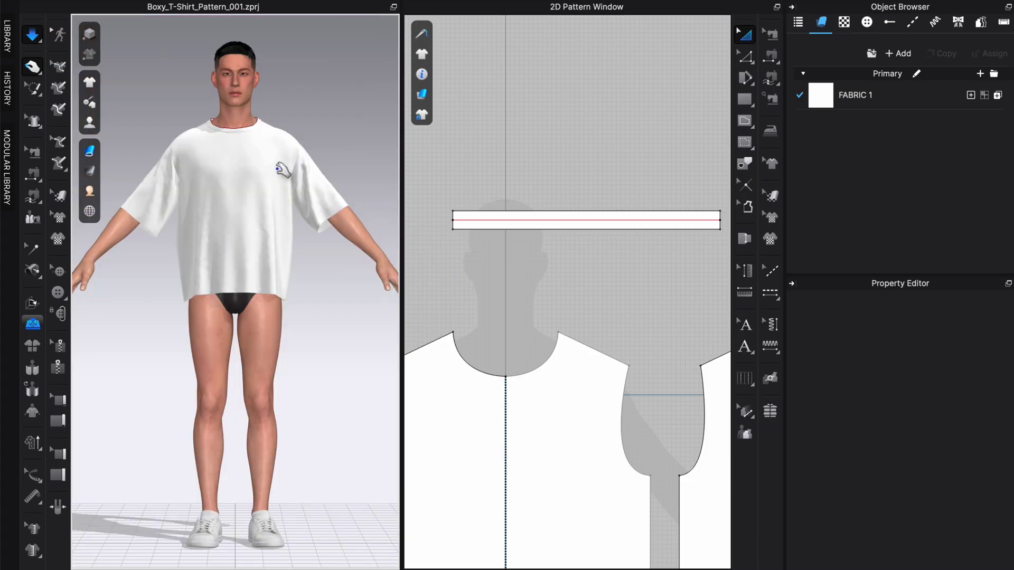
pyautogui.scroll(-2, 265, 102)
pyautogui.scroll(5, 264, 130)
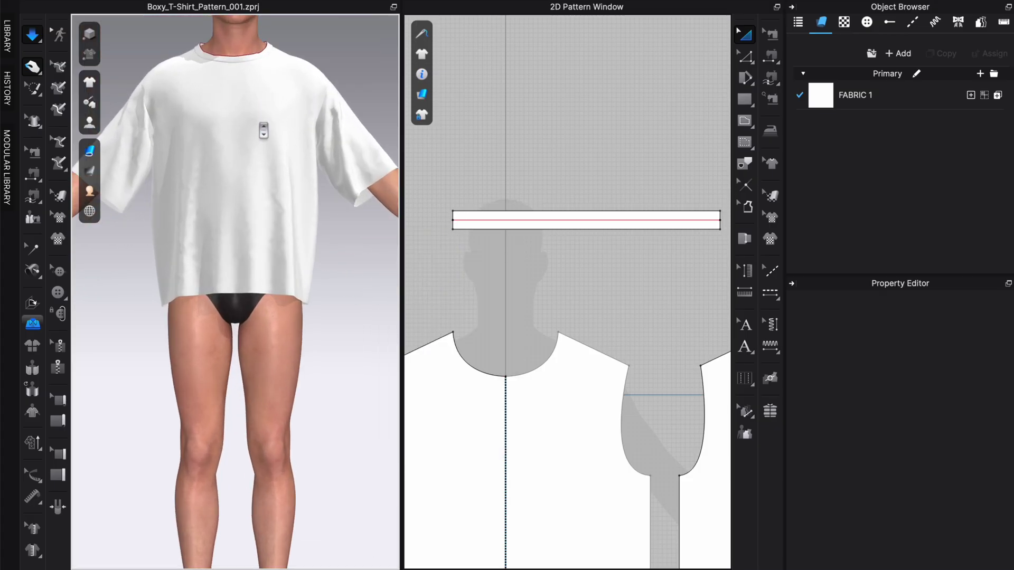
pyautogui.moveTo(264, 131); pyautogui.dragTo(293, 290, button='middle')
pyautogui.scroll(8, 308, 227)
pyautogui.press('space')
# Simulate again while pulling the neckband upward near the shoulder, and stop the simulation
pyautogui.click(345, 189)
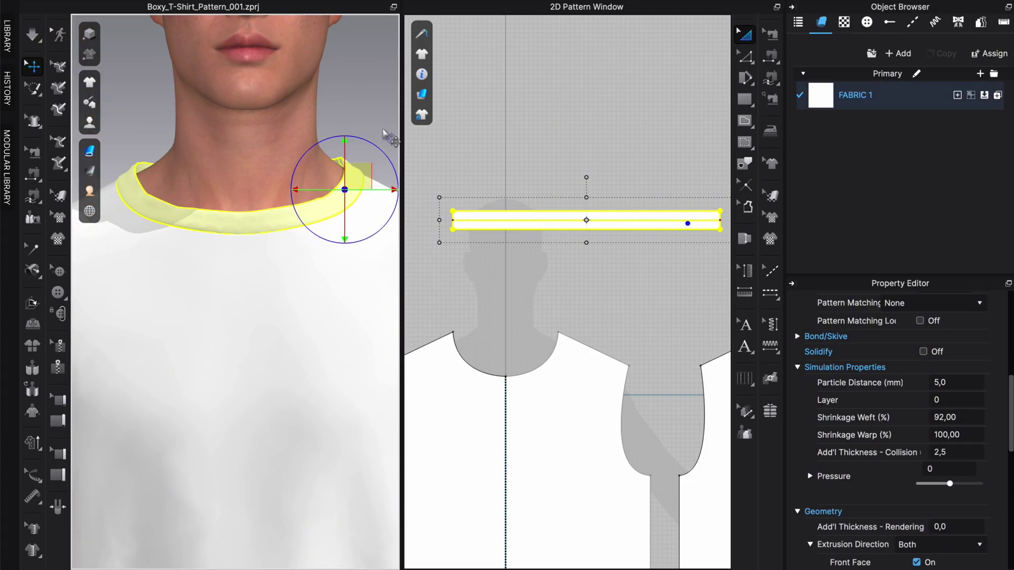
pyautogui.click(384, 130)
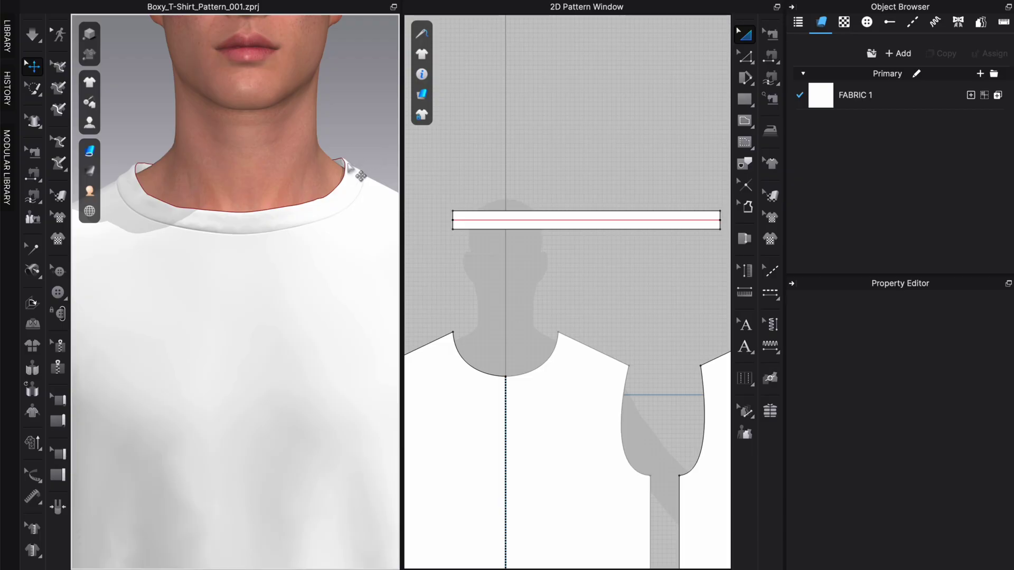
pyautogui.press('space')
pyautogui.moveTo(346, 184); pyautogui.dragTo(368, 149)
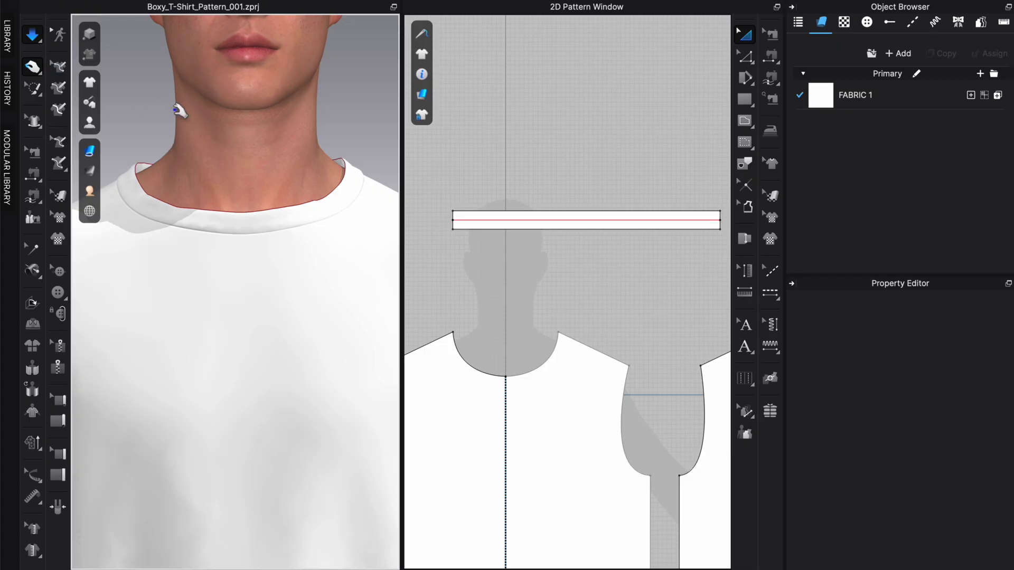
pyautogui.press('space')
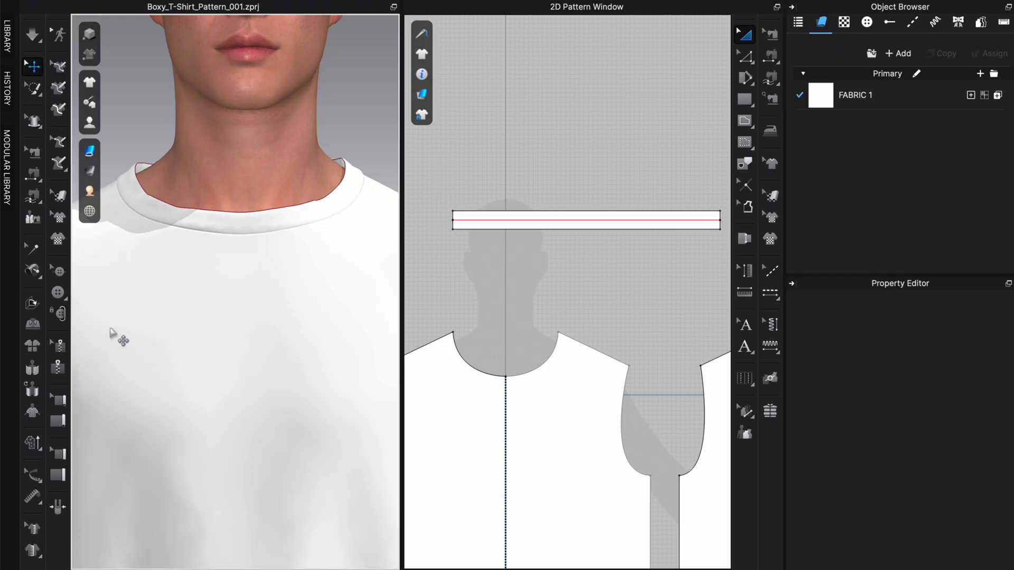
# Start the manual Steam brush for the 2D patterns and set its Shrinkage to -10 %
pyautogui.click(771, 132)
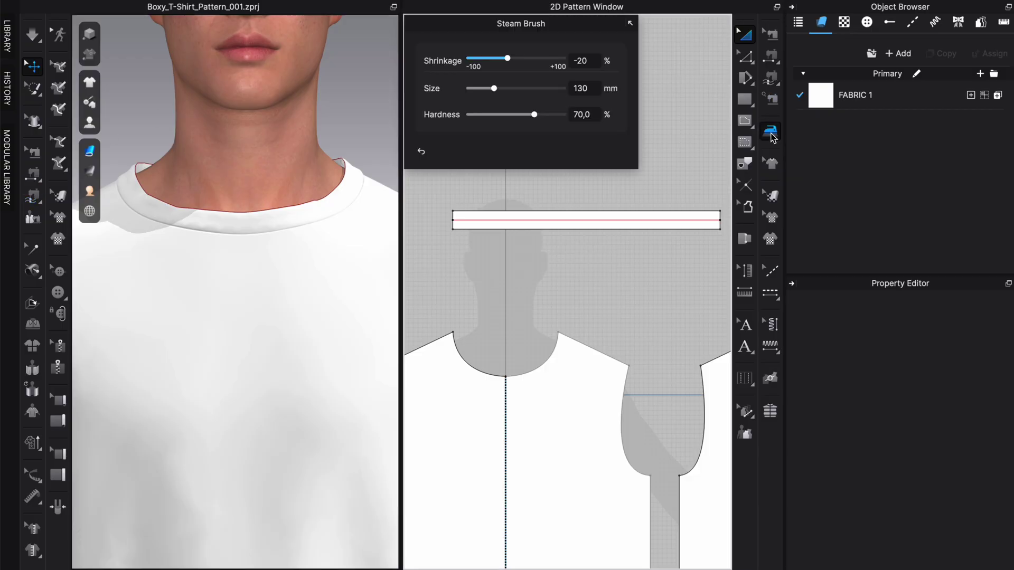
pyautogui.doubleClick(578, 61)
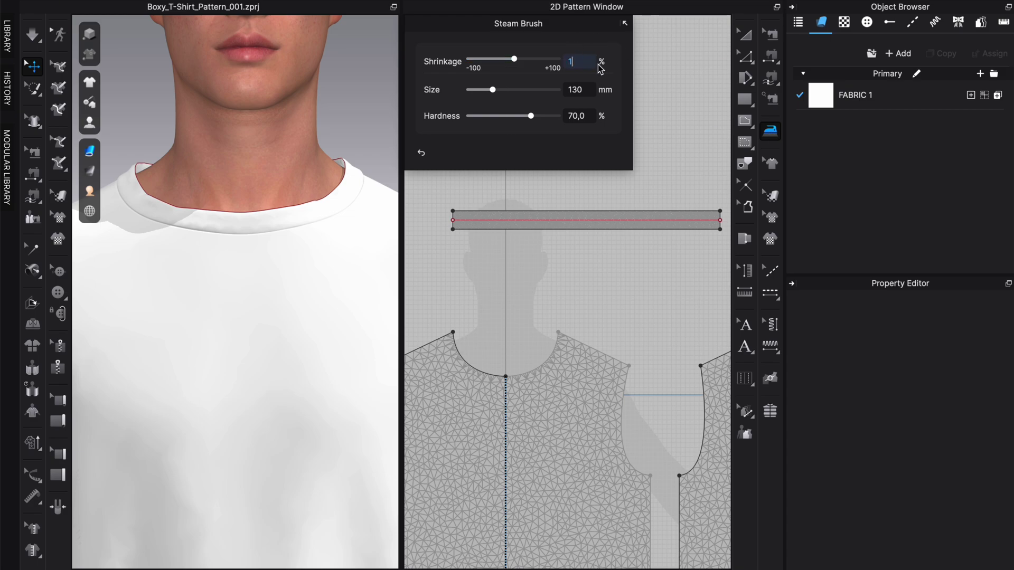
pyautogui.write('10')
pyautogui.press('Return')
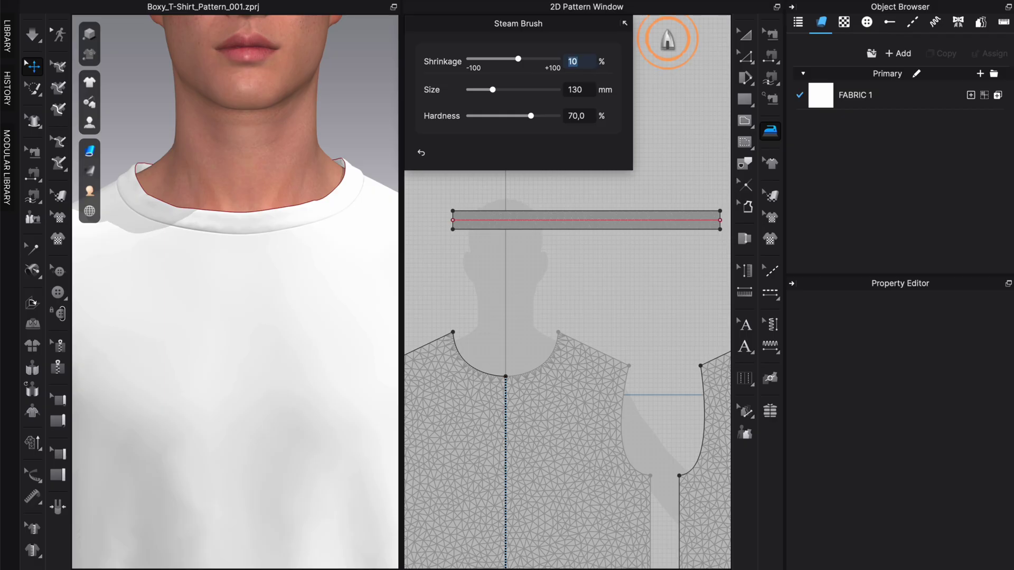
pyautogui.write('-')
pyautogui.press('Return')
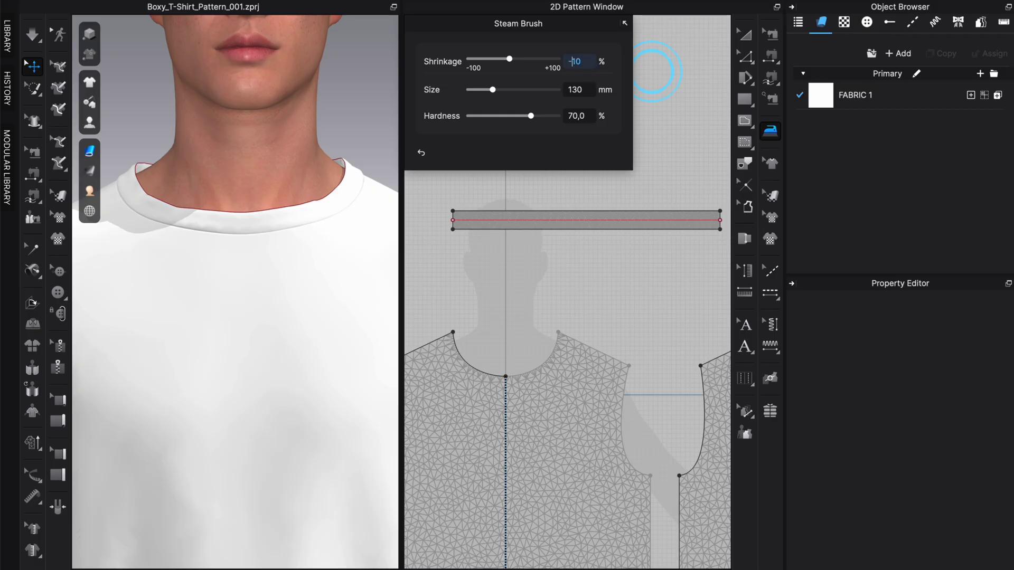
# Set the Steam brush's Size to 10 mm and its Hardness to 50 %
pyautogui.click(581, 92)
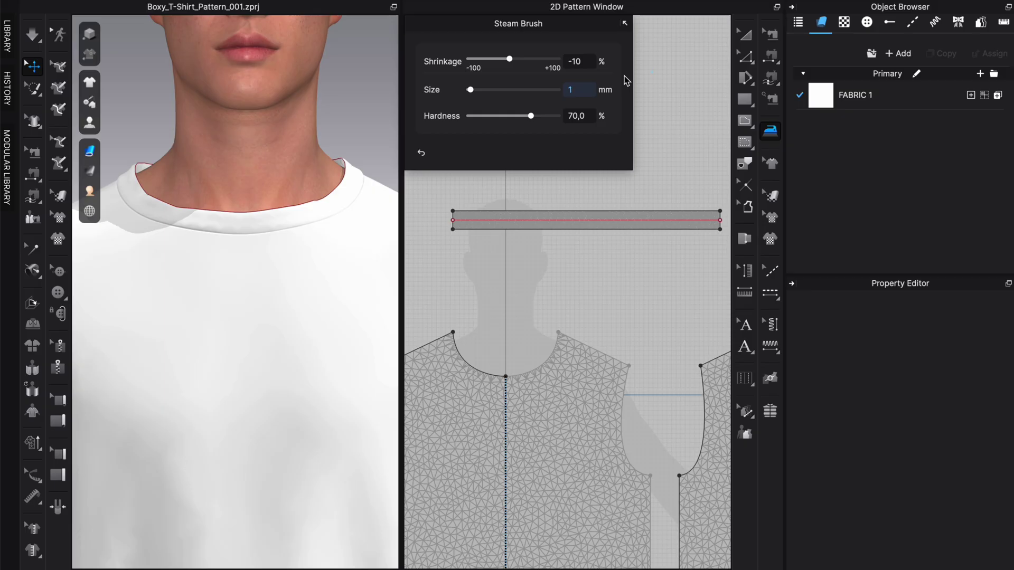
pyautogui.press('Return')
pyautogui.scroll(-2, 496, 235)
pyautogui.scroll(2, 497, 235)
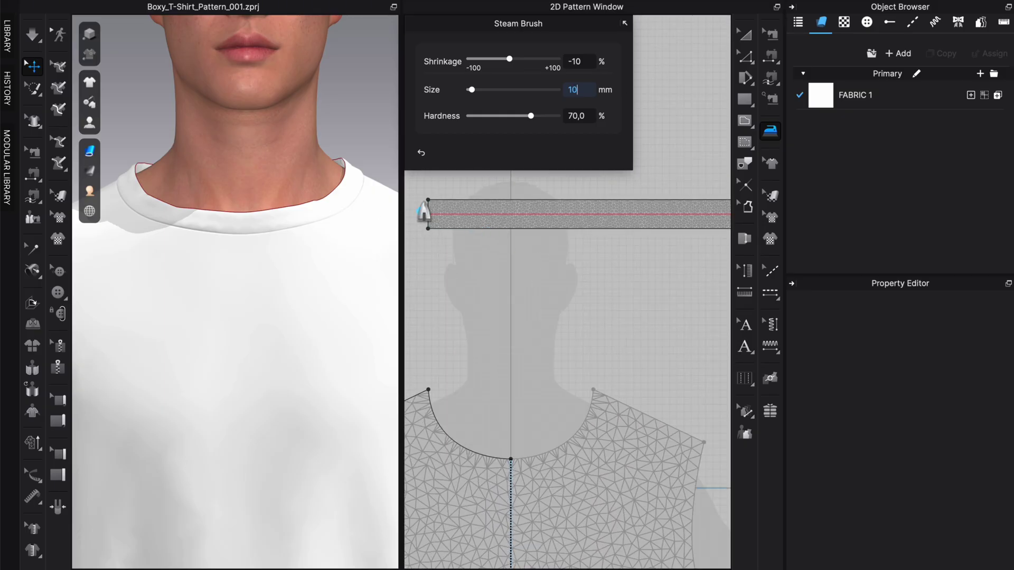
pyautogui.click(591, 115)
pyautogui.write('50')
pyautogui.press('Return')
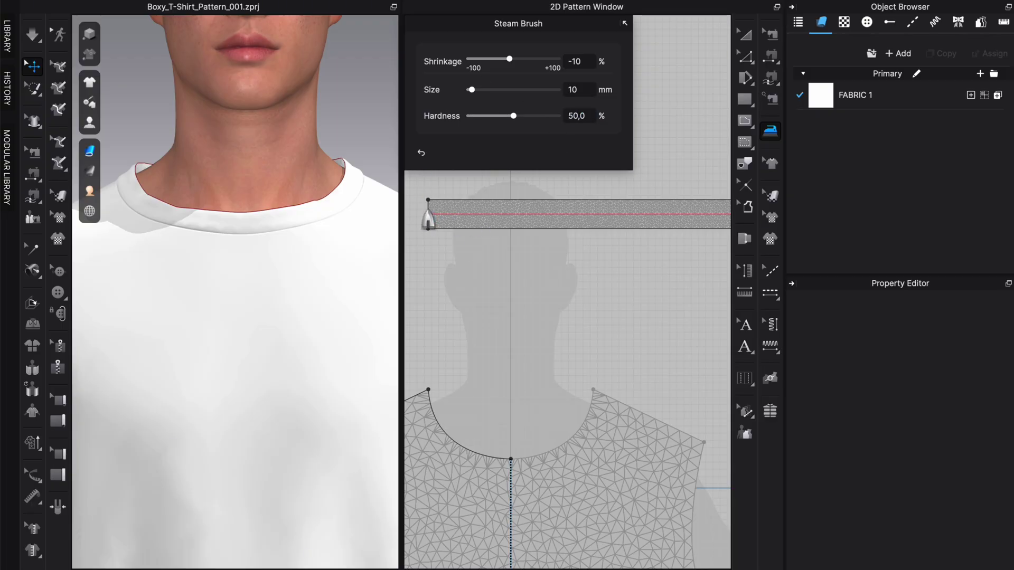
# Steam along the full length of the neckband pattern's centre fold line
pyautogui.scroll(4, 482, 267)
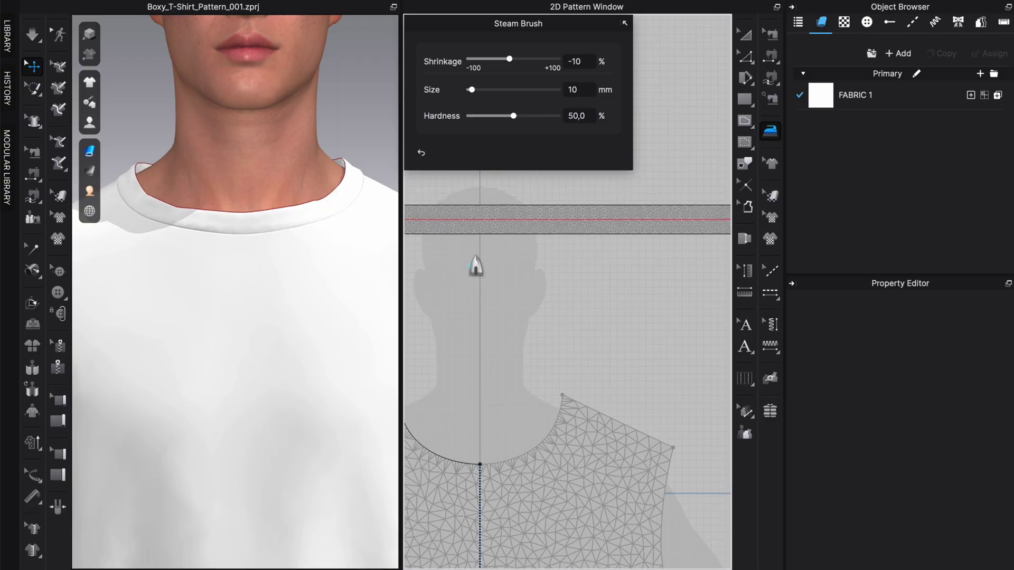
pyautogui.scroll(-5, 487, 265)
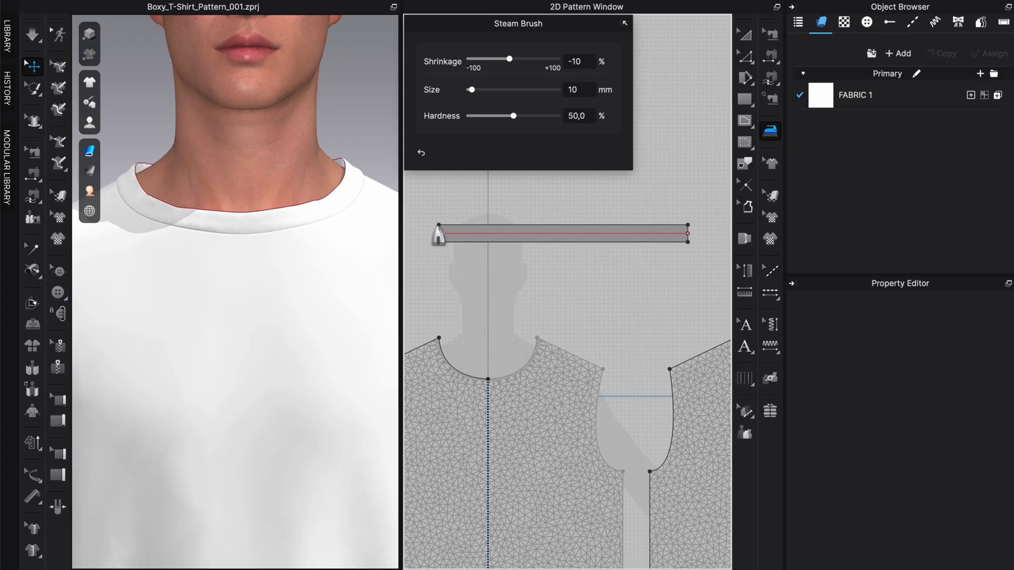
pyautogui.moveTo(438, 234)
pyautogui.mouseDown()
pyautogui.moveTo(695, 235)
pyautogui.moveTo(427, 235)
pyautogui.mouseUp()
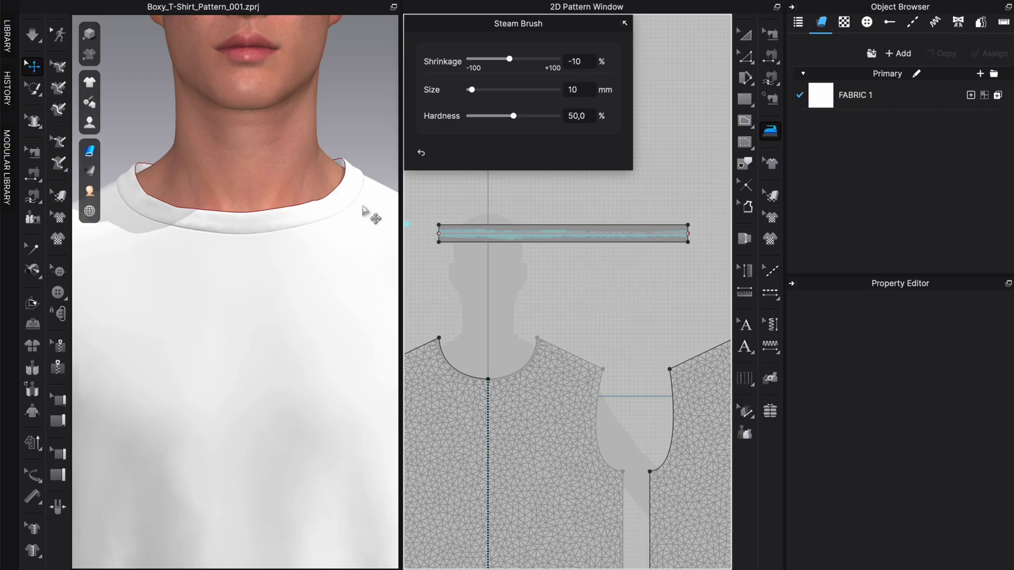
# Simulate the steamed neckband, tug it at the front centre and both sides of the neck, and stop the simulation
pyautogui.press('space')
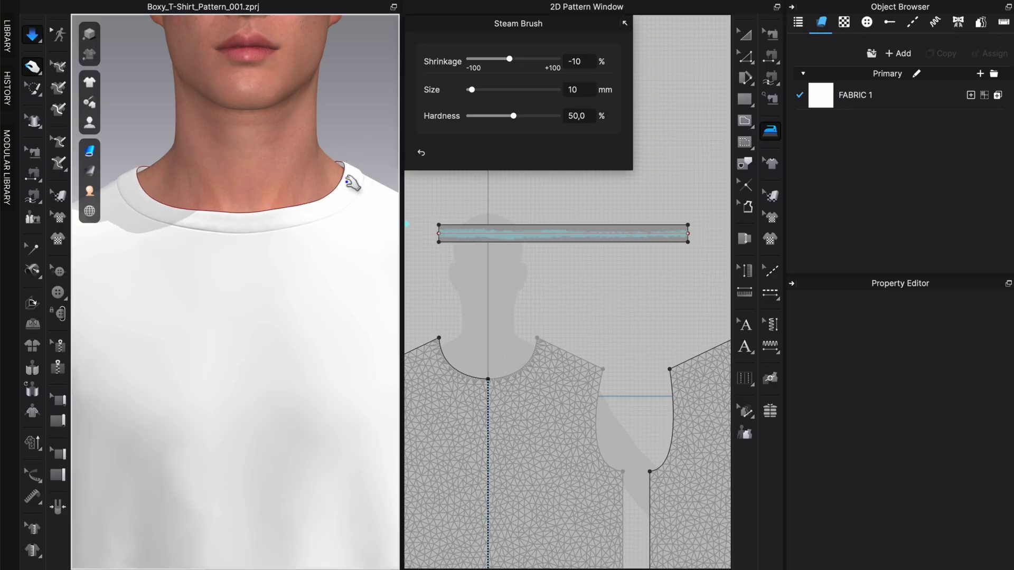
pyautogui.moveTo(353, 181); pyautogui.dragTo(351, 208, button='middle')
pyautogui.moveTo(251, 243); pyautogui.dragTo(261, 237)
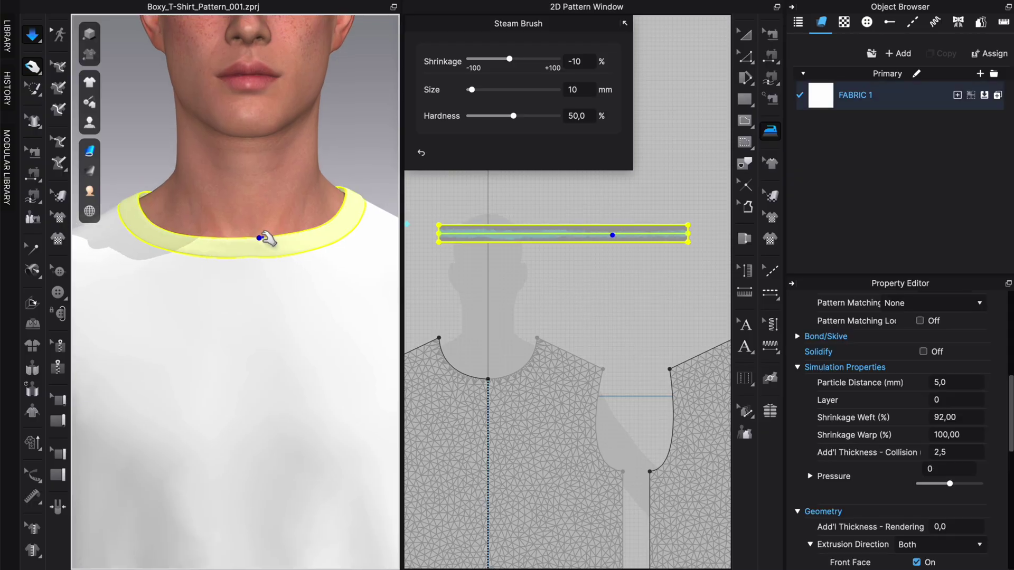
pyautogui.click(343, 178)
pyautogui.click(349, 201)
pyautogui.click(352, 180)
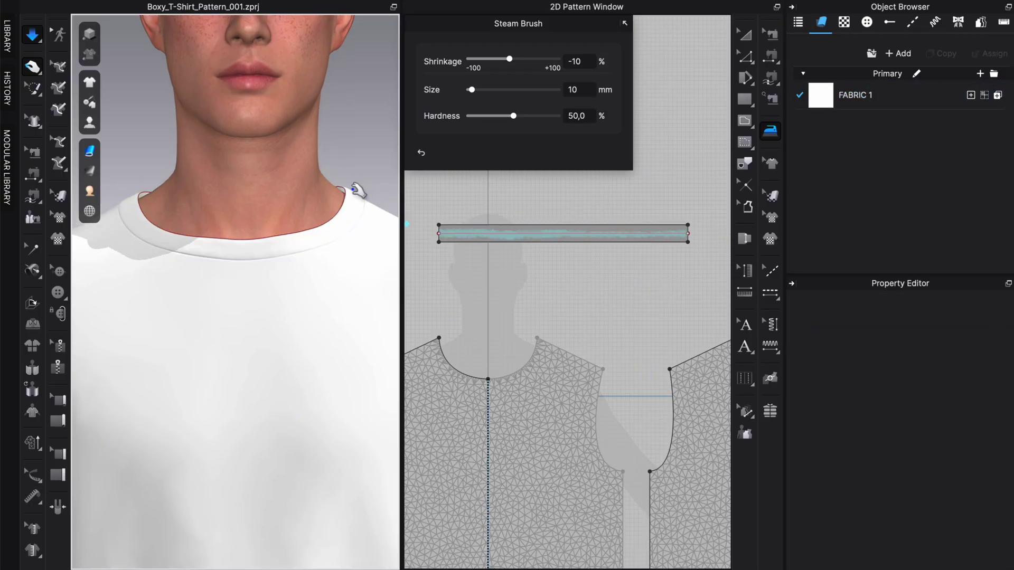
pyautogui.click(139, 200)
pyautogui.click(152, 173)
pyautogui.press('space')
# Show the whole T-shirt on the avatar in front view and leave the Steam brush for pattern transformation
pyautogui.scroll(-5, 258, 290)
pyautogui.press('2')
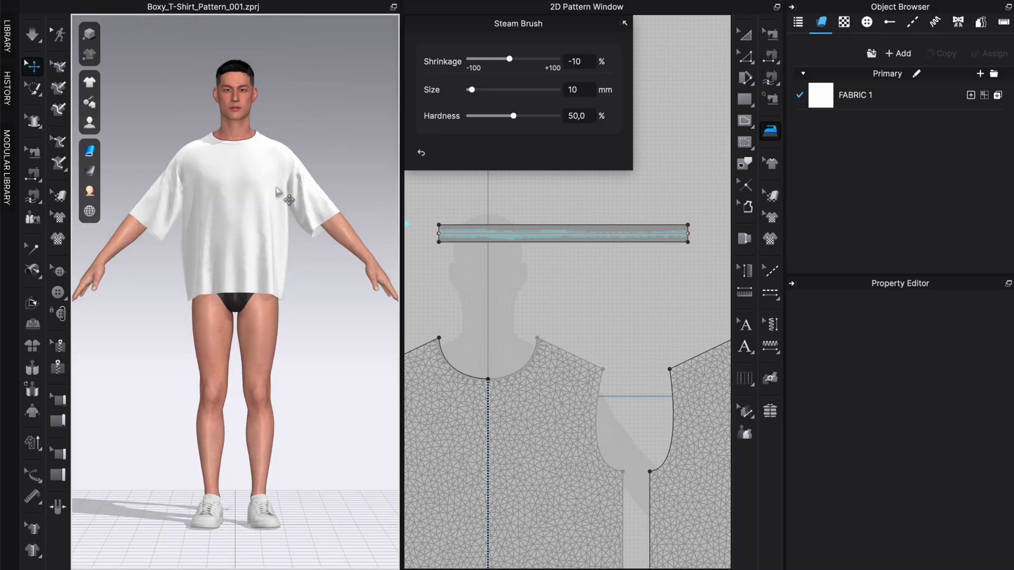
pyautogui.moveTo(304, 150); pyautogui.dragTo(322, 198, button='middle')
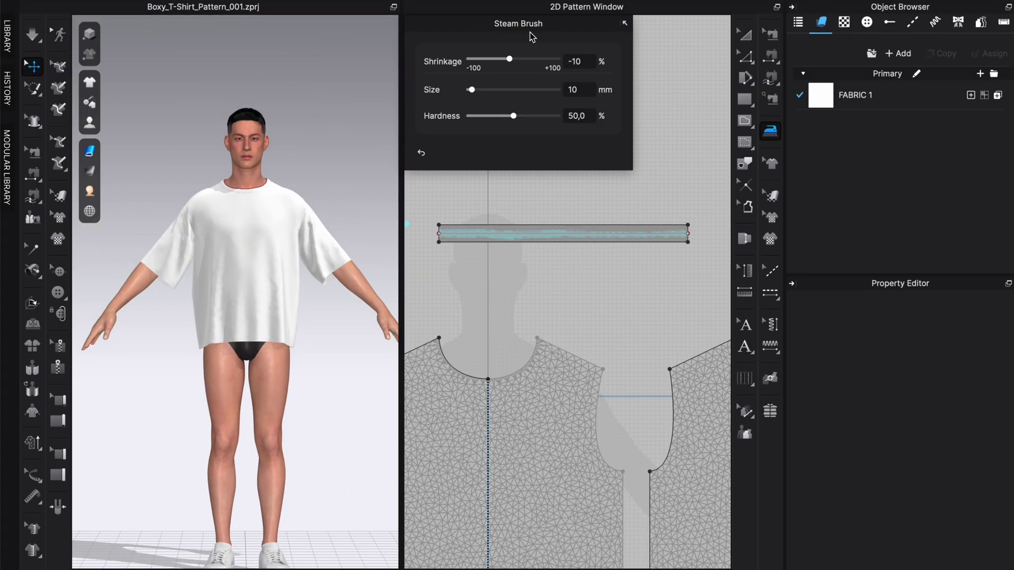
pyautogui.click(745, 34)
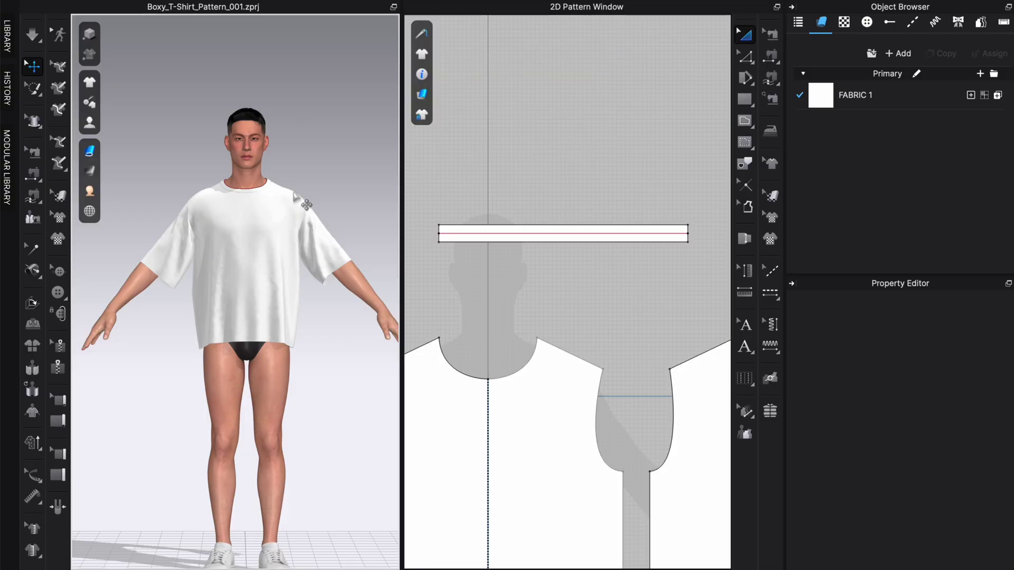